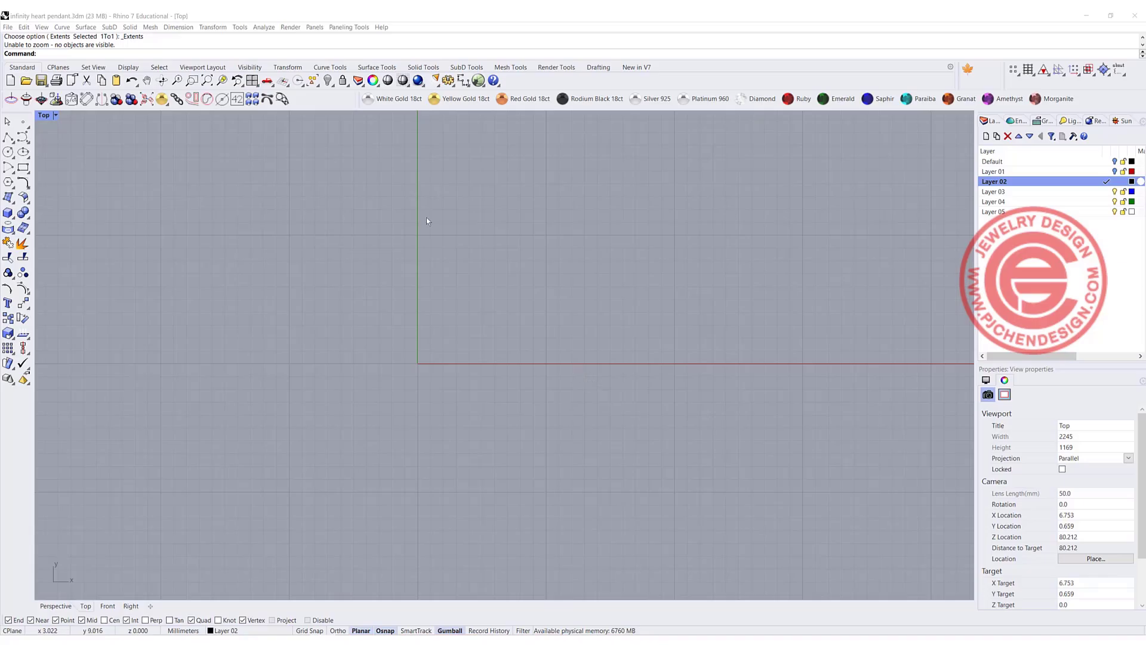
- Draw a control-point curve from the heart's top lobe around the right side down to the tip
{"action": "right_click_drag", "start_coordinate": [417, 279], "coordinate": [449, 279]}
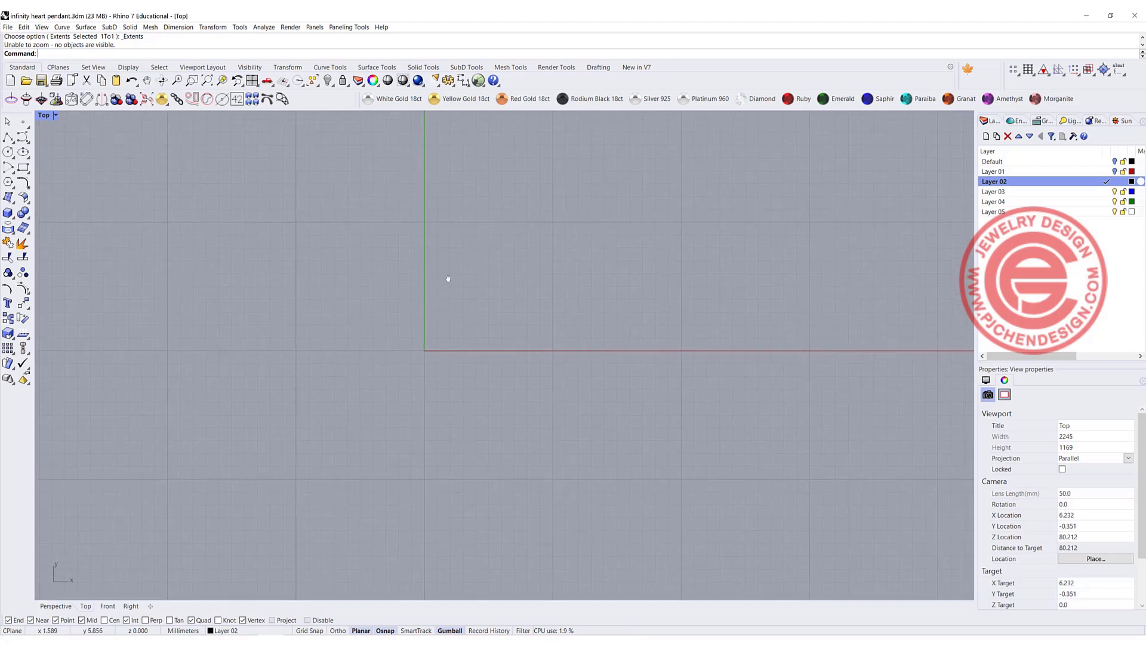
{"action": "left_click", "coordinate": [24, 137]}
{"action": "left_click", "coordinate": [411, 250]}
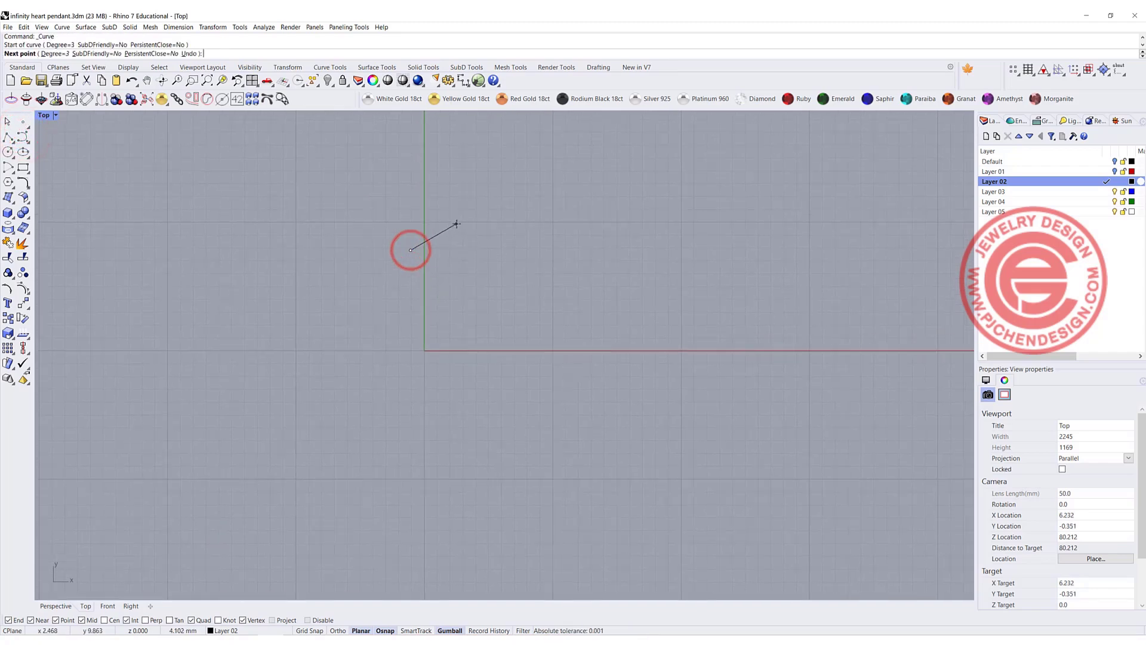
{"action": "left_click", "coordinate": [457, 223]}
{"action": "left_click", "coordinate": [535, 216]}
{"action": "left_click", "coordinate": [580, 243]}
{"action": "left_click", "coordinate": [599, 308]}
{"action": "left_click", "coordinate": [591, 362]}
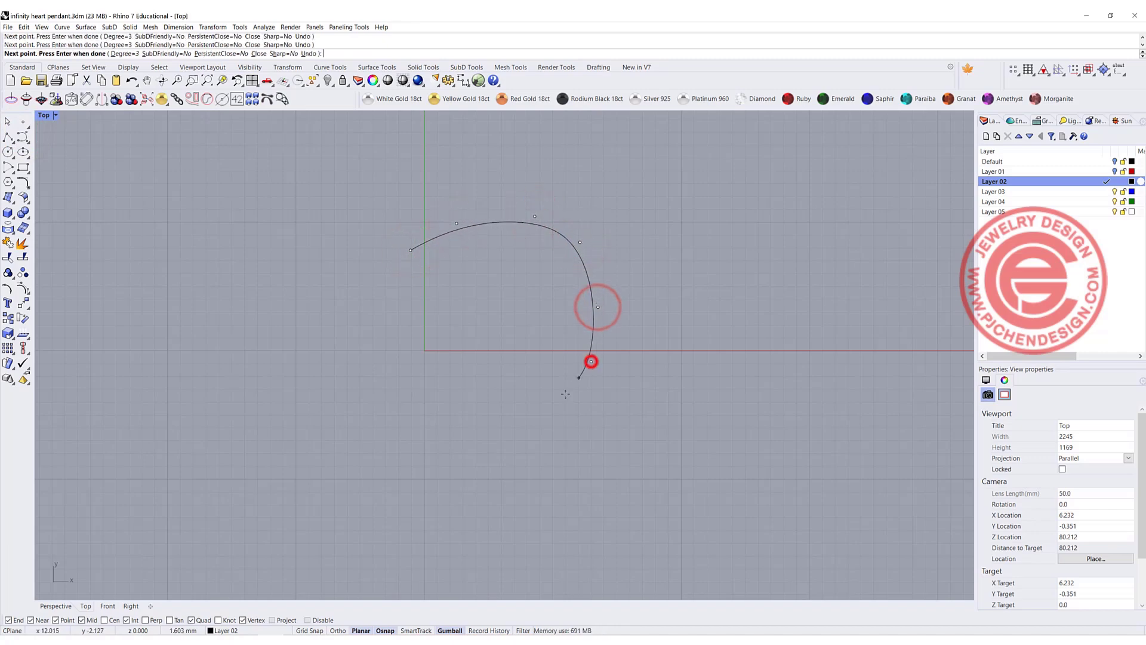
{"action": "left_click", "coordinate": [550, 434]}
{"action": "left_click", "coordinate": [505, 486]}
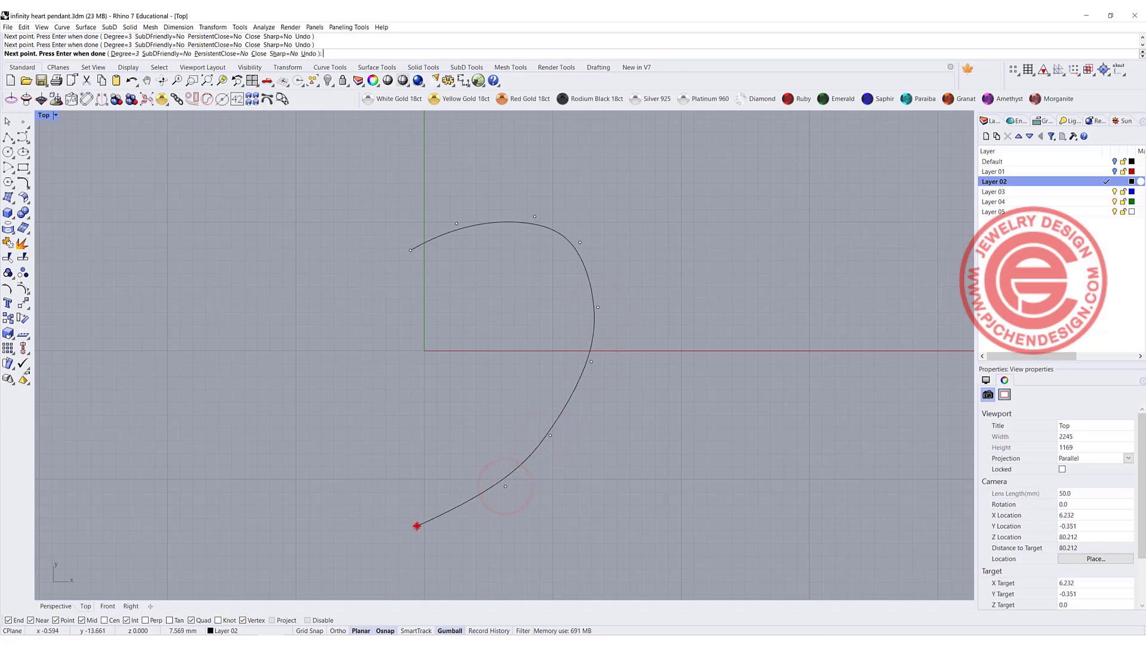
{"action": "left_click", "coordinate": [417, 526]}
{"action": "key", "text": "Return"}
- Smooth the new half-heart curve
{"action": "left_click", "coordinate": [524, 463]}
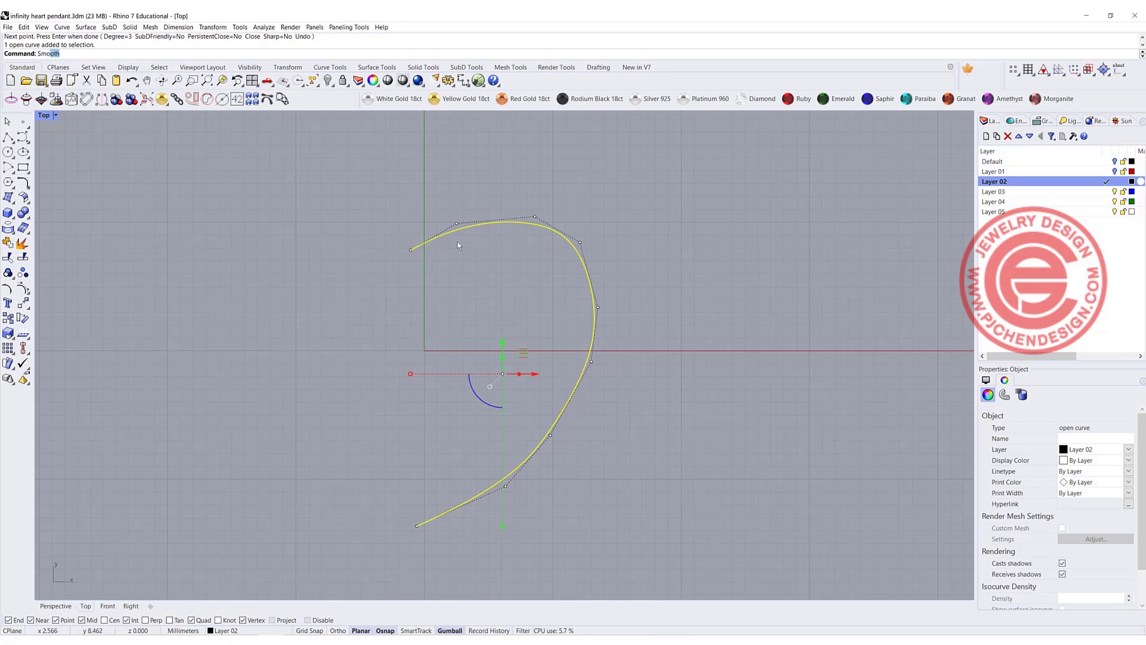
{"action": "key", "text": "Return"}
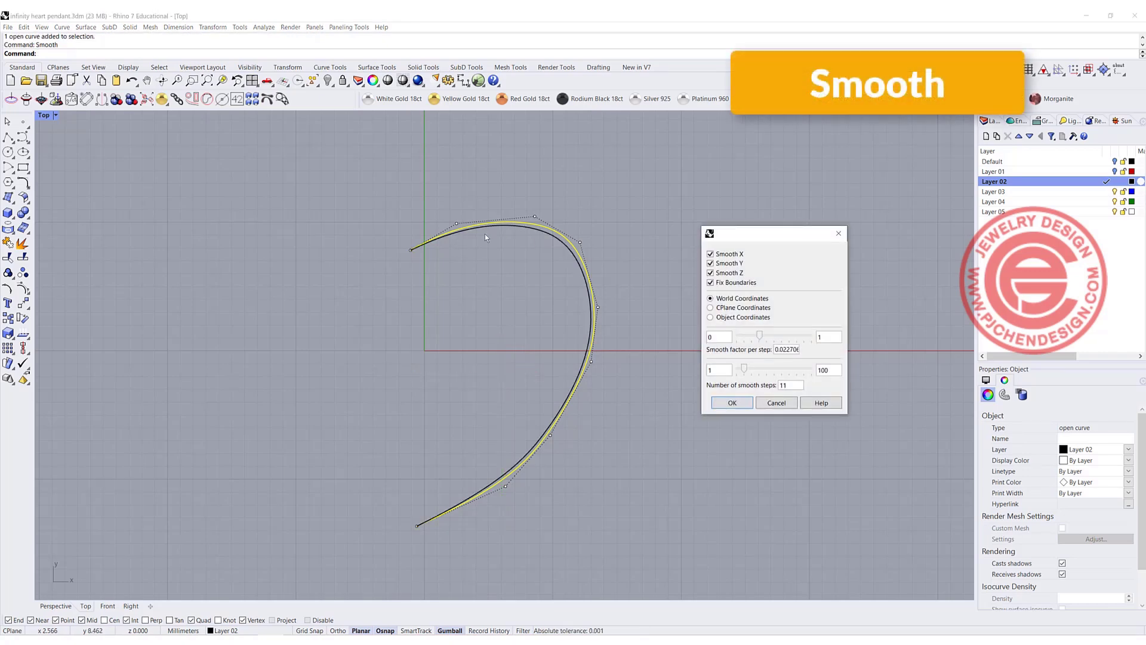
{"action": "left_click", "coordinate": [732, 403]}
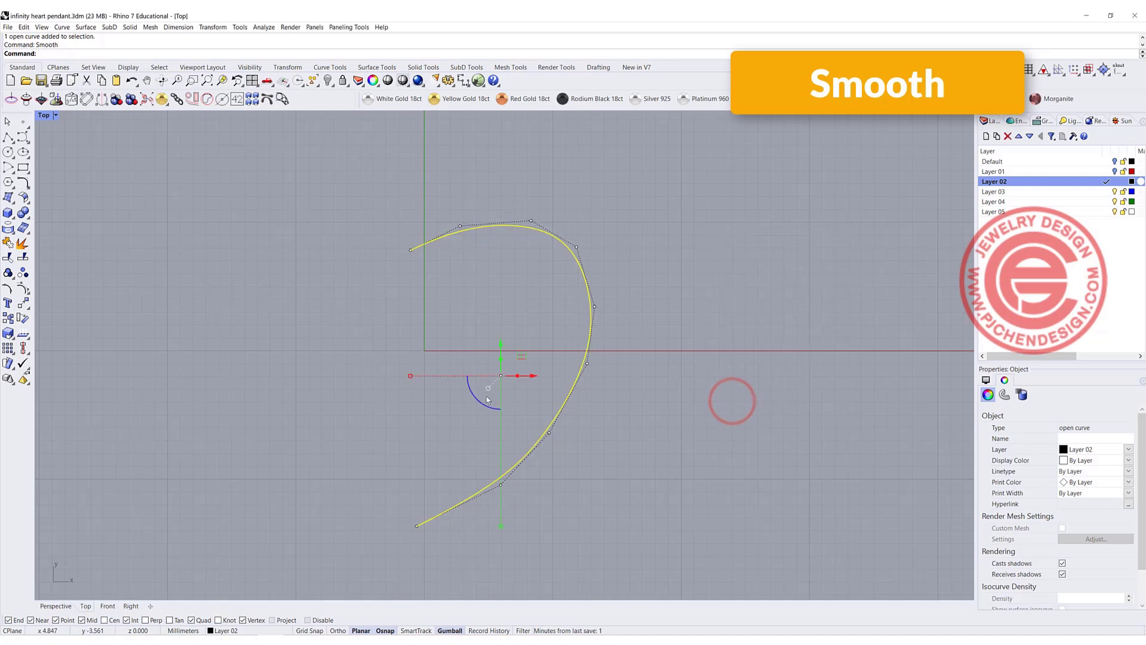
- Turn on control points and shift the upper-left point slightly left to reshape the top
{"action": "left_click_drag", "start_coordinate": [384, 223], "coordinate": [413, 240]}
{"action": "left_click", "coordinate": [467, 236]}
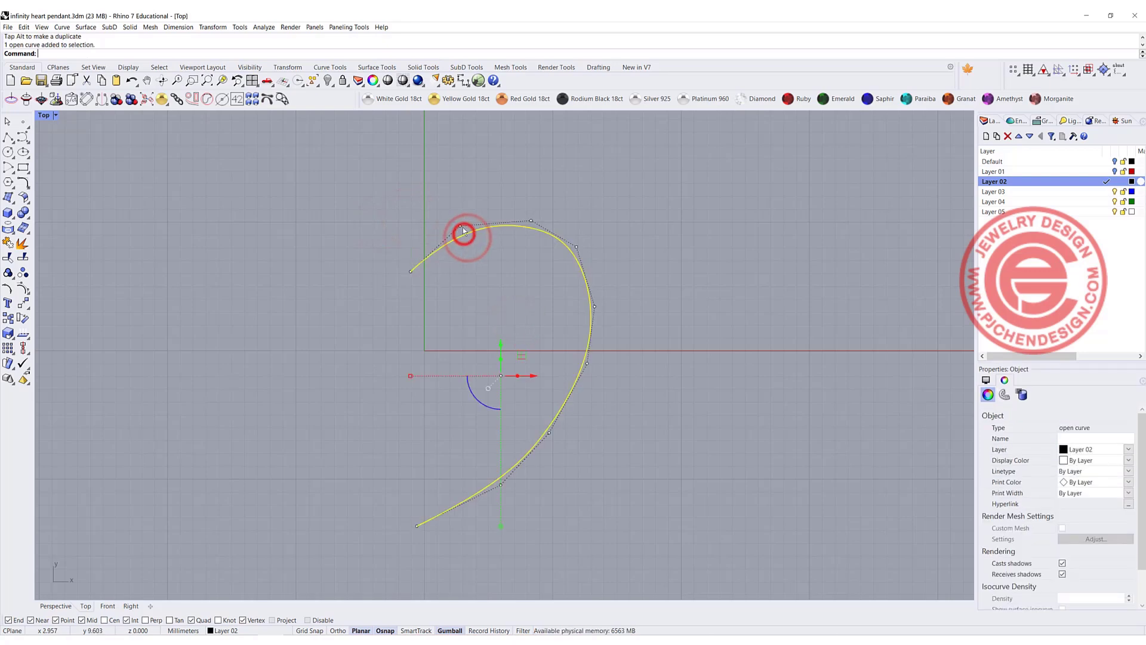
{"action": "key", "text": "F10"}
{"action": "left_click", "coordinate": [460, 226]}
{"action": "left_click_drag", "start_coordinate": [482, 204], "coordinate": [474, 205]}
{"action": "left_click", "coordinate": [525, 312]}
{"action": "scroll", "coordinate": [415, 424], "scroll_direction": "down", "scroll_amount": 2}
{"action": "left_click", "coordinate": [511, 346]}
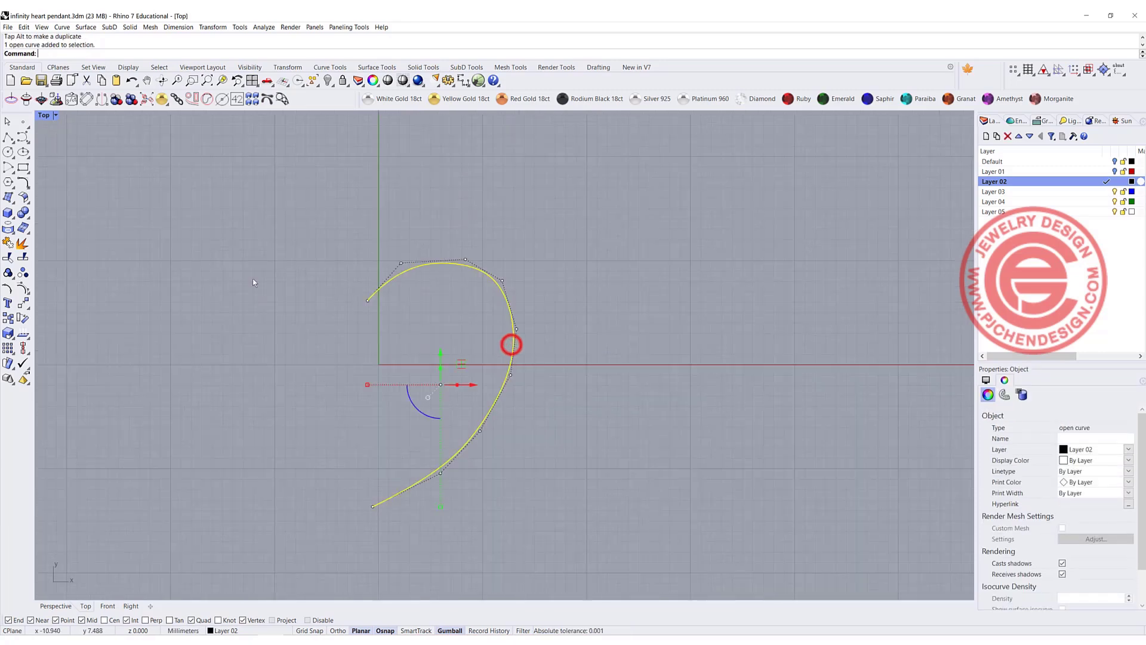
- Mirror the half curve across the Y axis, starting the mirror plane at 0
{"action": "left_click", "coordinate": [25, 306]}
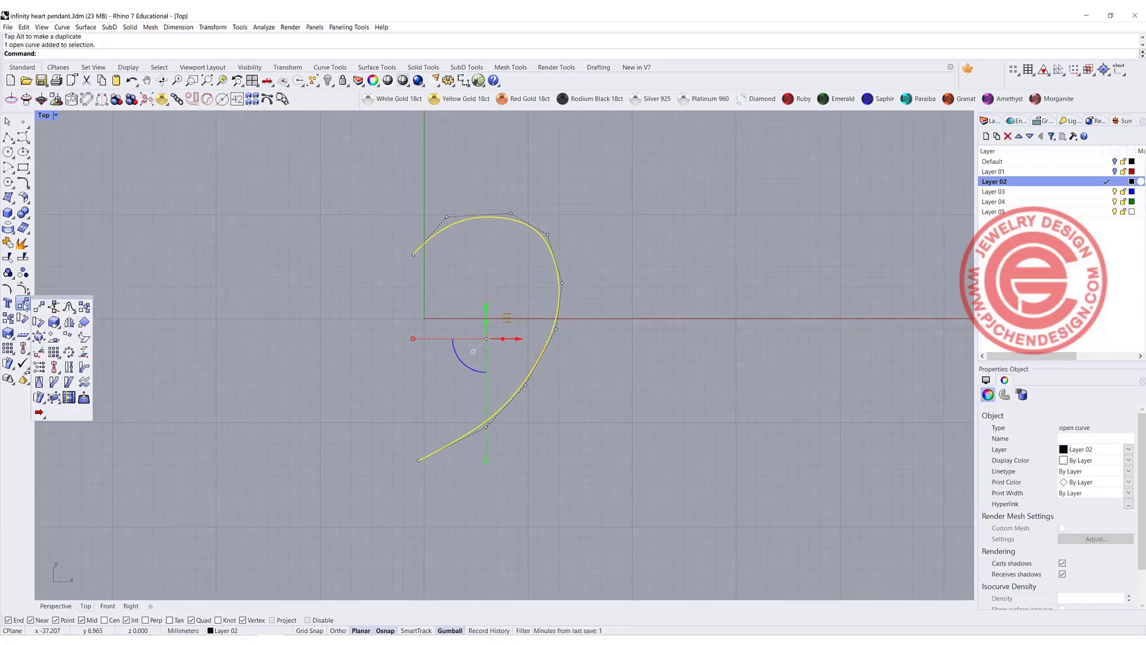
{"action": "left_click", "coordinate": [71, 320]}
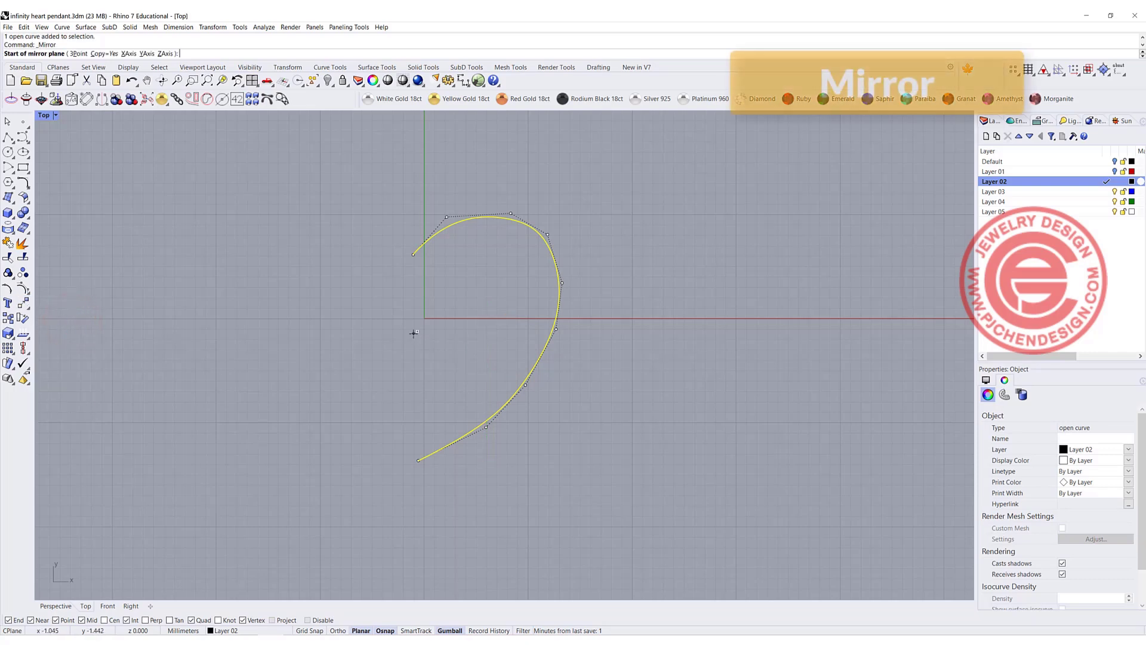
{"action": "key", "text": "Escape"}
{"action": "key", "text": "Return"}
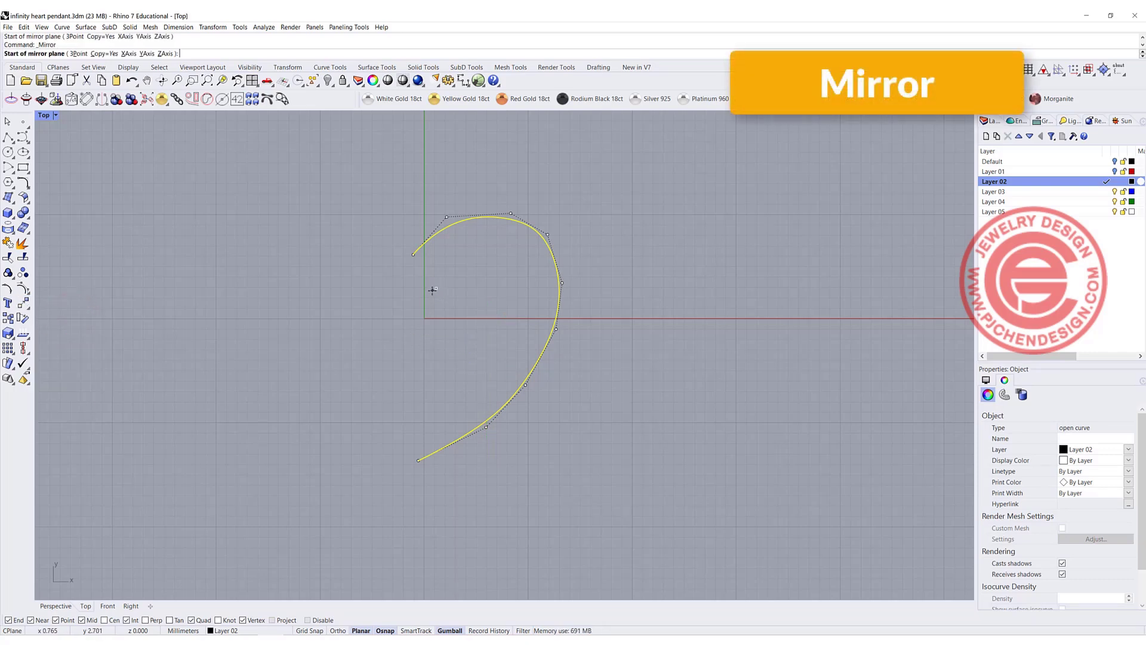
{"action": "type", "text": "0"}
{"action": "key", "text": "Return"}
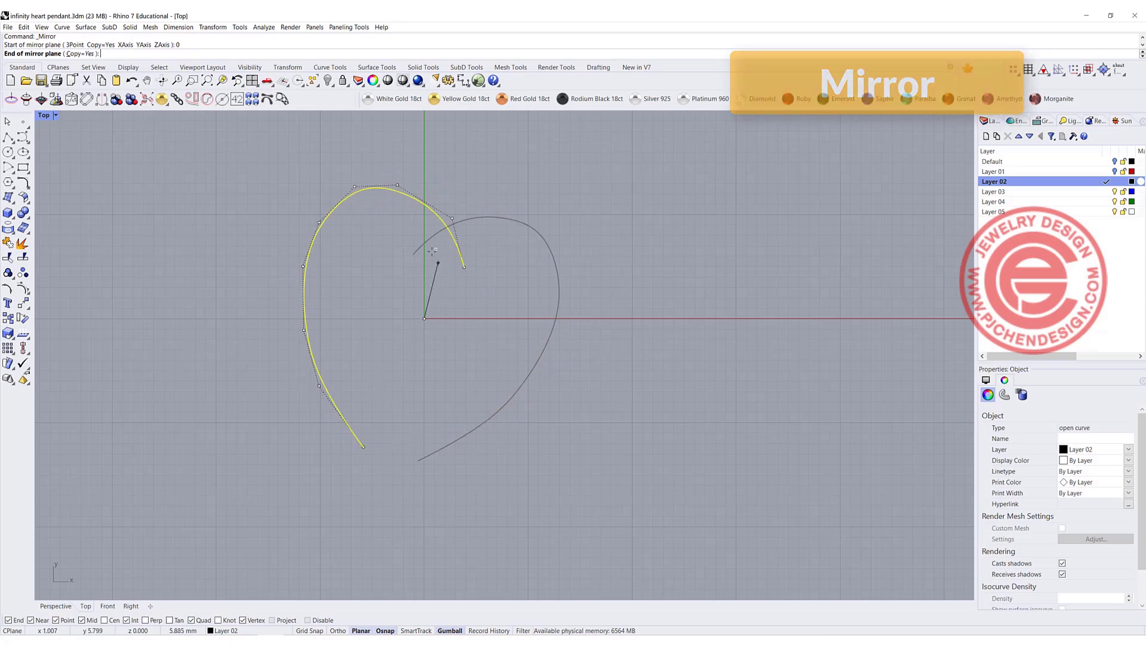
{"action": "left_click", "coordinate": [419, 171], "text": "shift"}
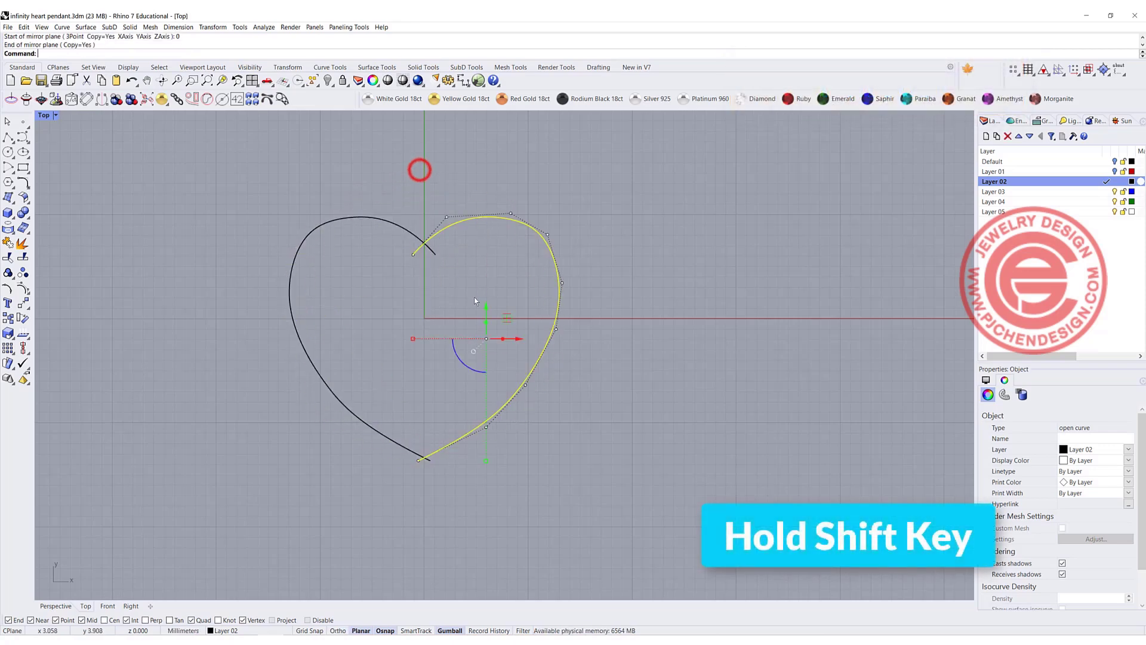
- Trim the crossing tails at the heart's top and bottom, then select both halves
{"action": "left_click", "coordinate": [499, 274]}
{"action": "left_click", "coordinate": [500, 412]}
{"action": "left_click", "coordinate": [341, 220], "text": "shift"}
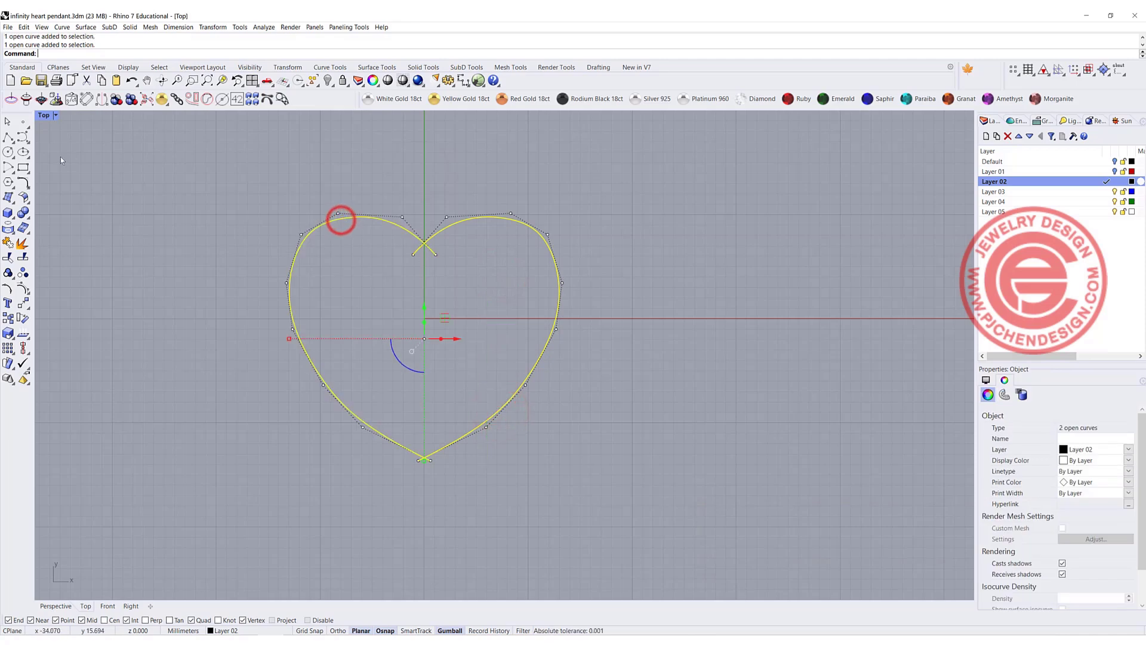
{"action": "left_click", "coordinate": [9, 259]}
{"action": "left_click", "coordinate": [478, 273]}
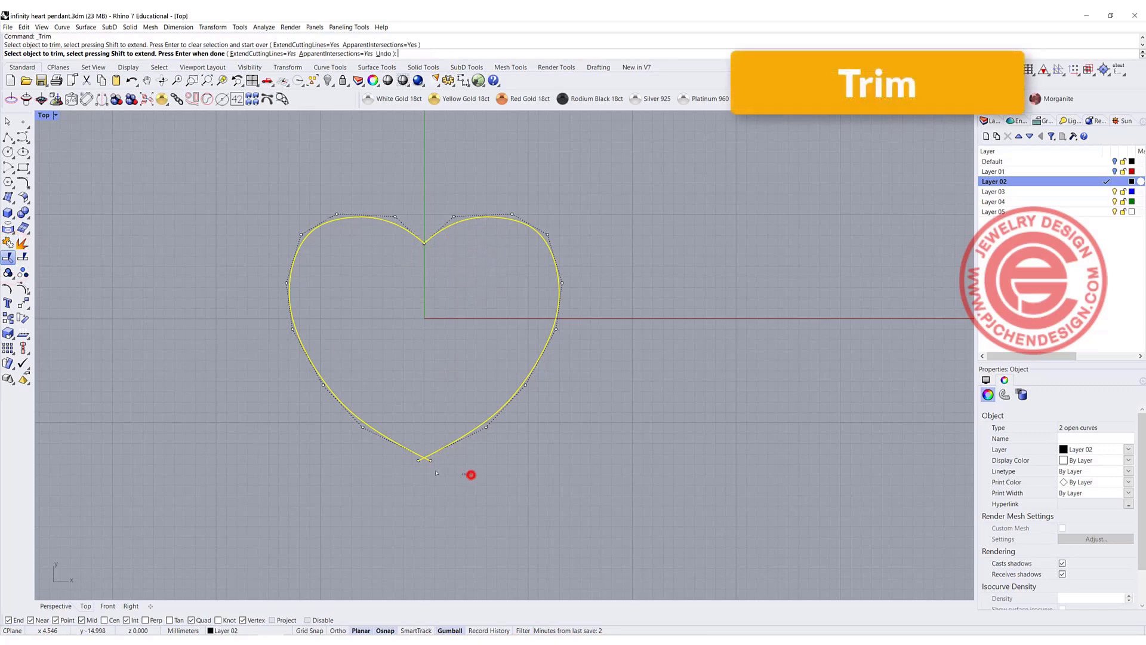
{"action": "left_click_drag", "start_coordinate": [426, 472], "coordinate": [409, 456]}
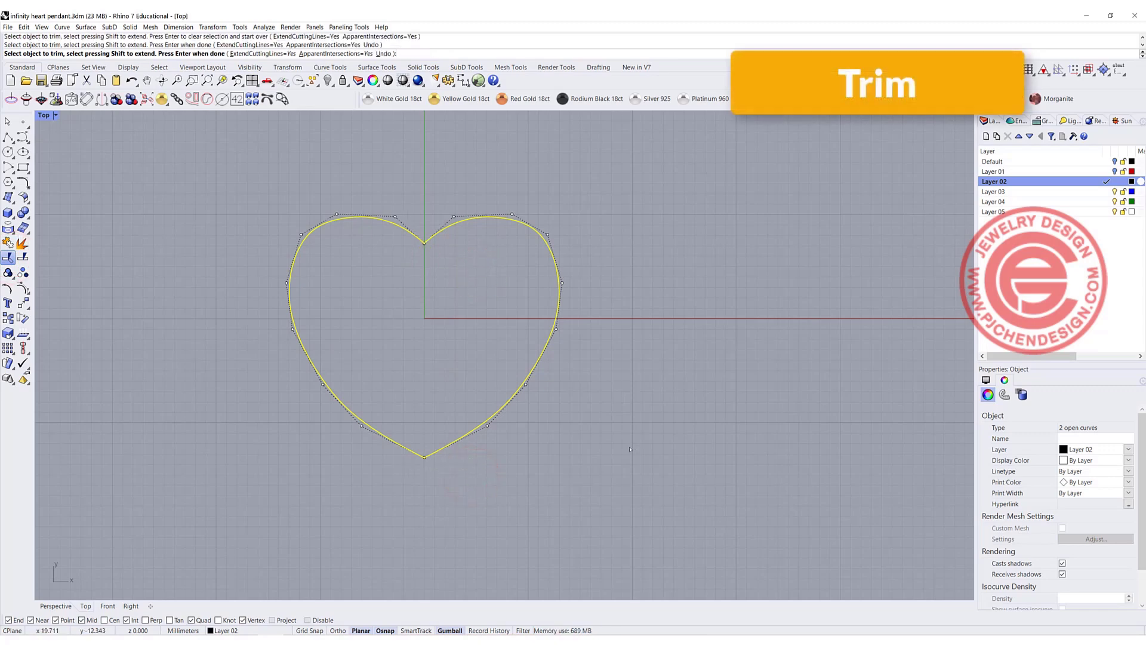
{"action": "key", "text": "Return"}
{"action": "key", "text": "Escape"}
{"action": "scroll", "coordinate": [418, 329], "scroll_direction": "down", "scroll_amount": 3}
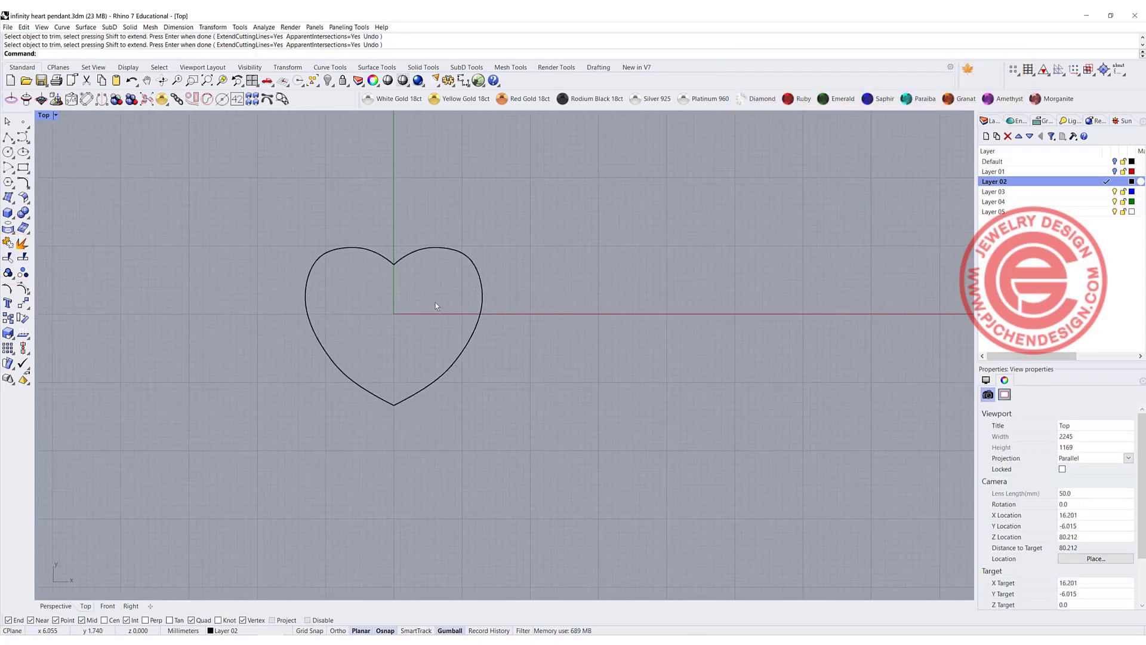
{"action": "scroll", "coordinate": [438, 305], "scroll_direction": "up", "scroll_amount": 2}
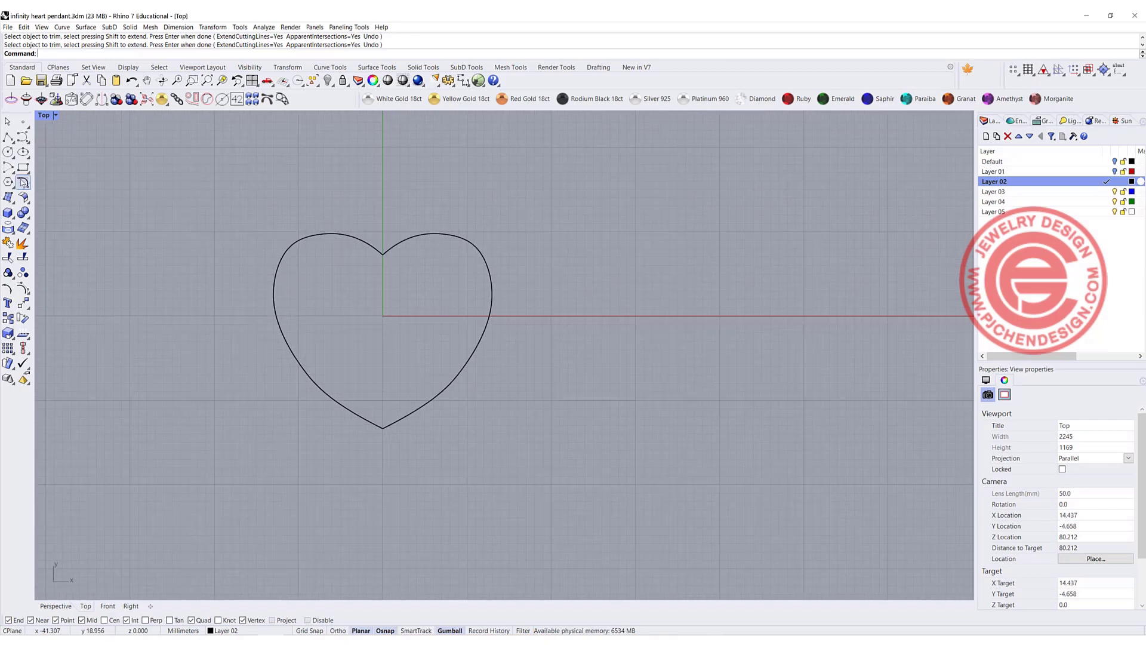
{"action": "key", "text": "ctrl+a"}
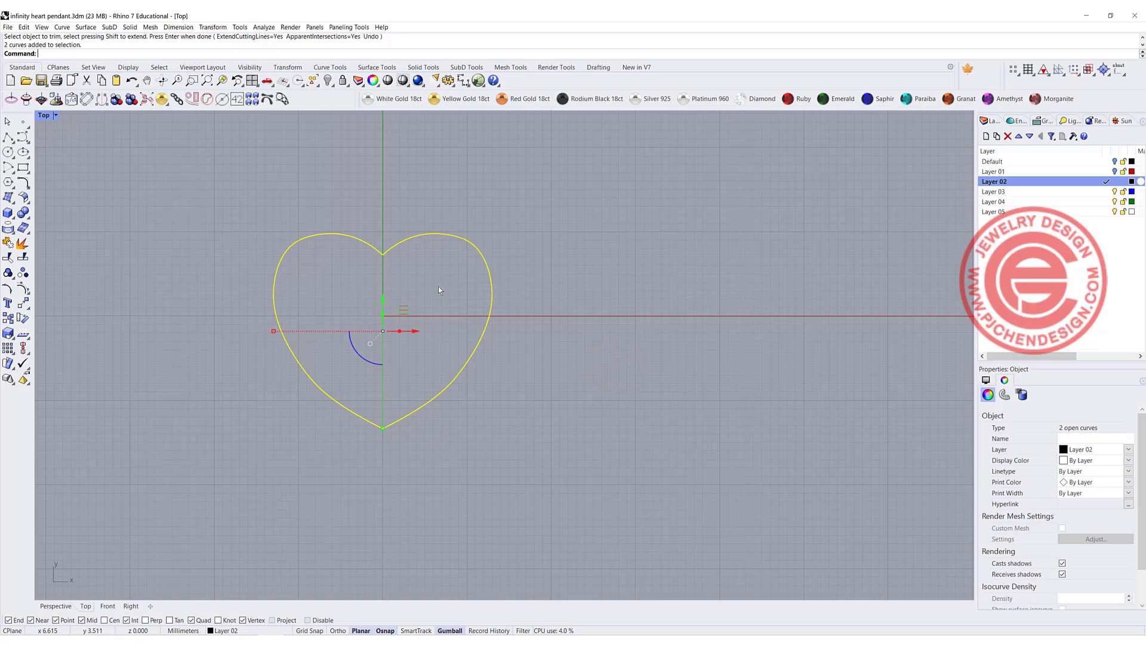
- Join the halves into one closed heart and rebuild it with 16 points, degree 3
{"action": "left_click", "coordinate": [6, 243]}
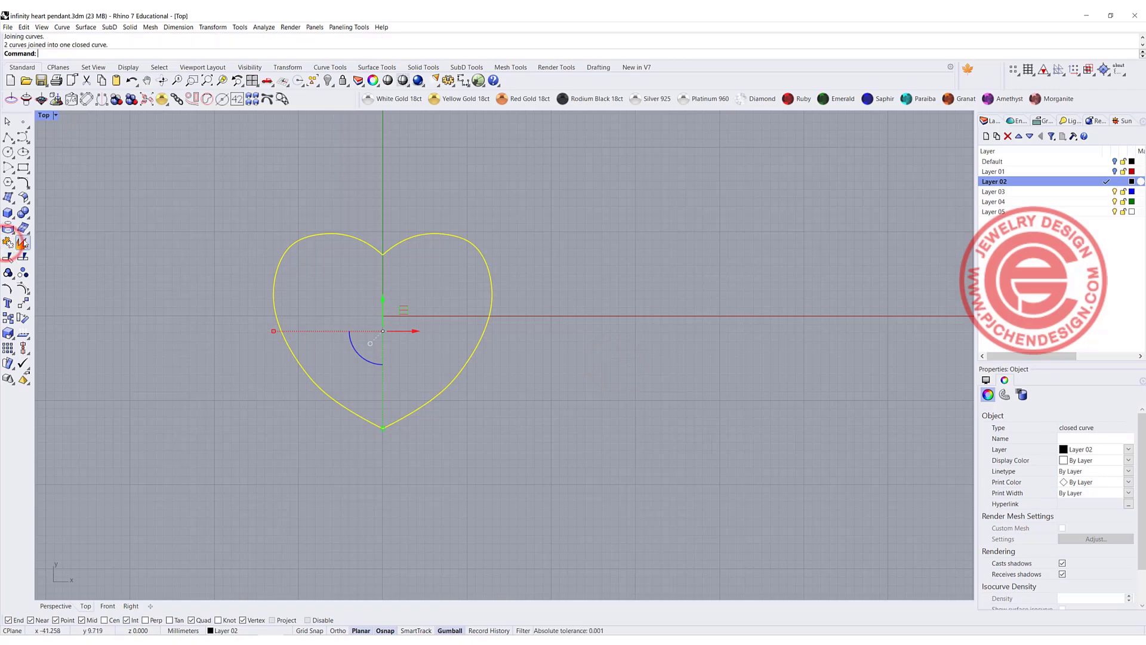
{"action": "key", "text": "Return"}
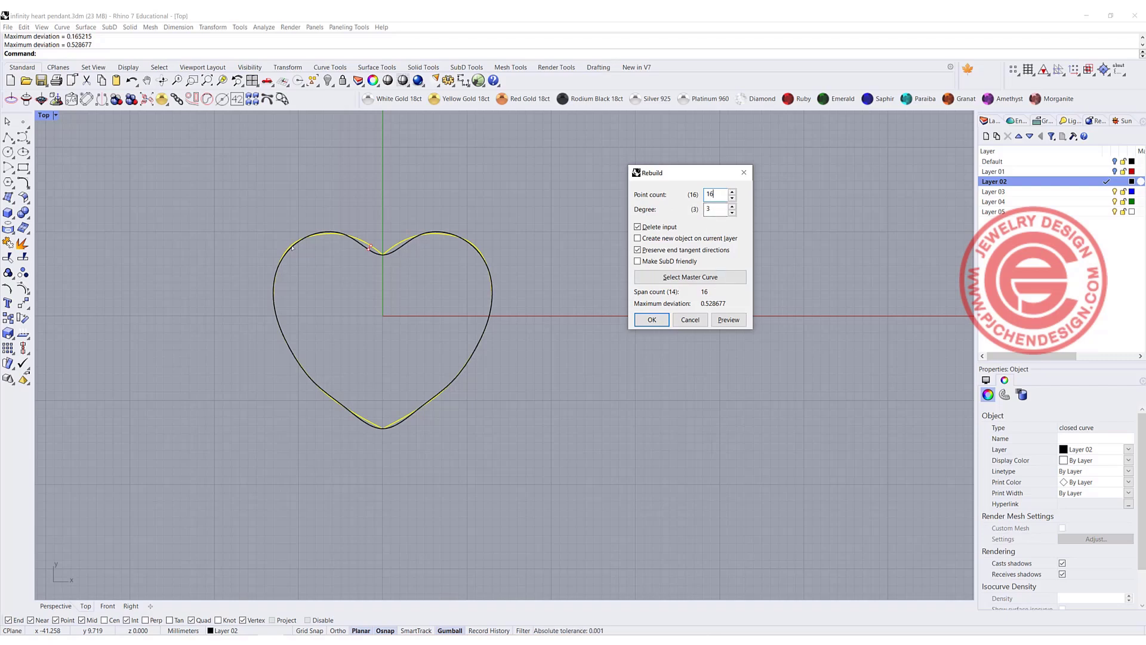
{"action": "left_click", "coordinate": [657, 321]}
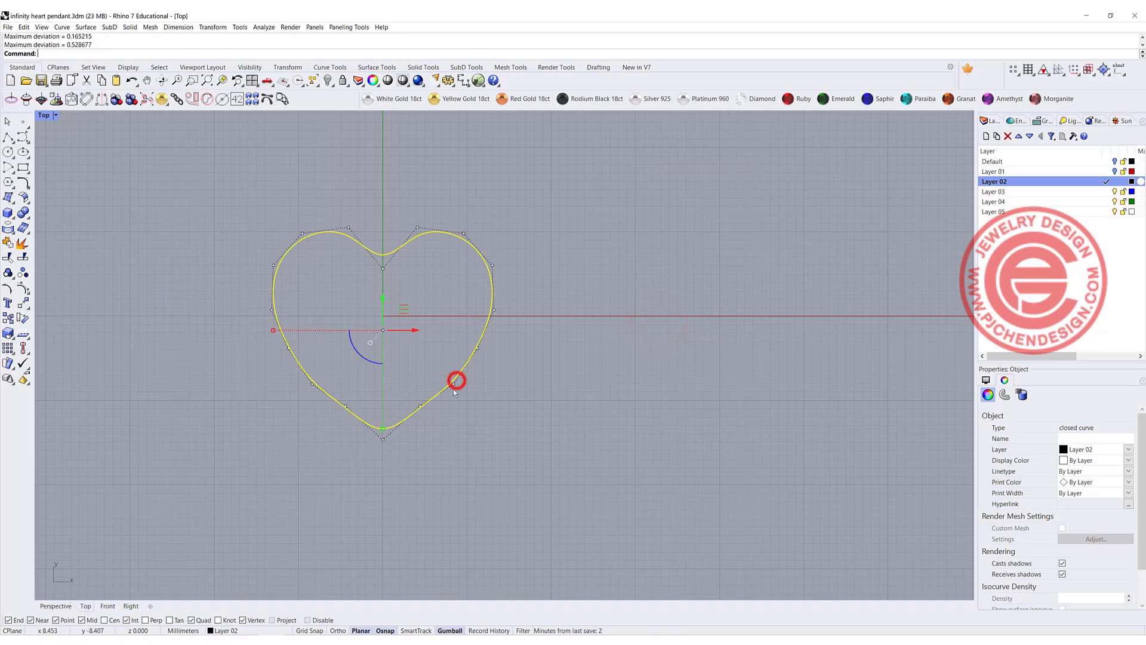
- Drag the two bottom control points to soften the heart's tip
{"action": "scroll", "coordinate": [395, 404], "scroll_direction": "up", "scroll_amount": 3}
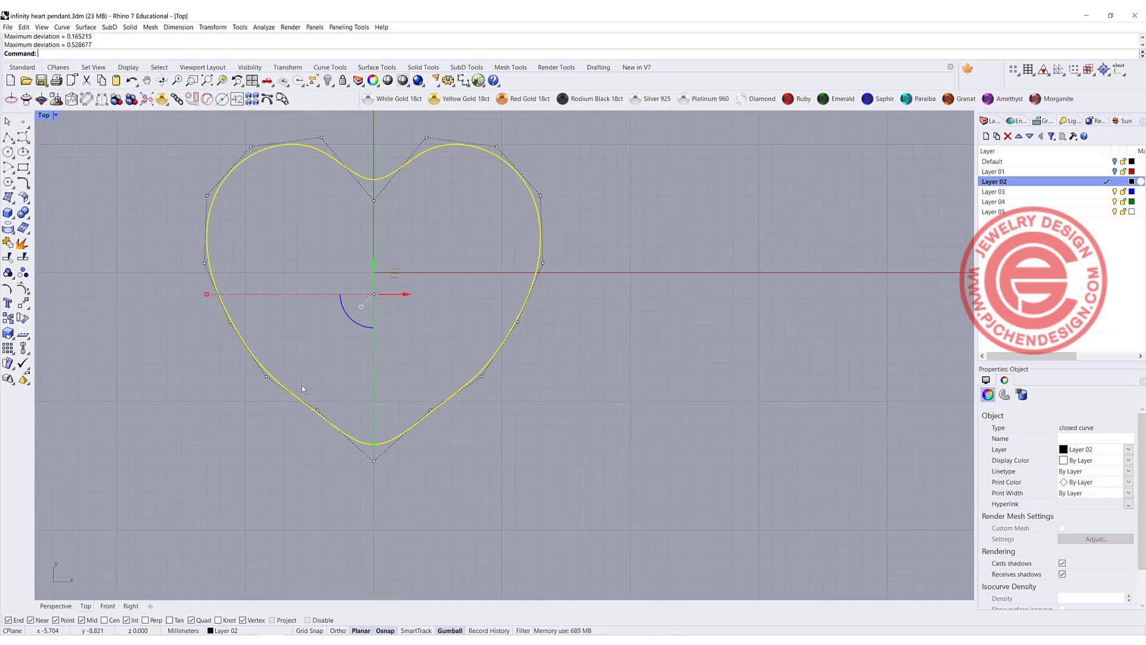
{"action": "left_click_drag", "start_coordinate": [303, 388], "coordinate": [439, 419]}
{"action": "left_click", "coordinate": [316, 411]}
{"action": "left_click_drag", "start_coordinate": [315, 411], "coordinate": [308, 413]}
{"action": "left_click", "coordinate": [575, 450]}
{"action": "scroll", "coordinate": [511, 320], "scroll_direction": "down", "scroll_amount": 2}
{"action": "left_click", "coordinate": [409, 237]}
{"action": "left_click", "coordinate": [719, 320]}
{"action": "left_click", "coordinate": [521, 274]}
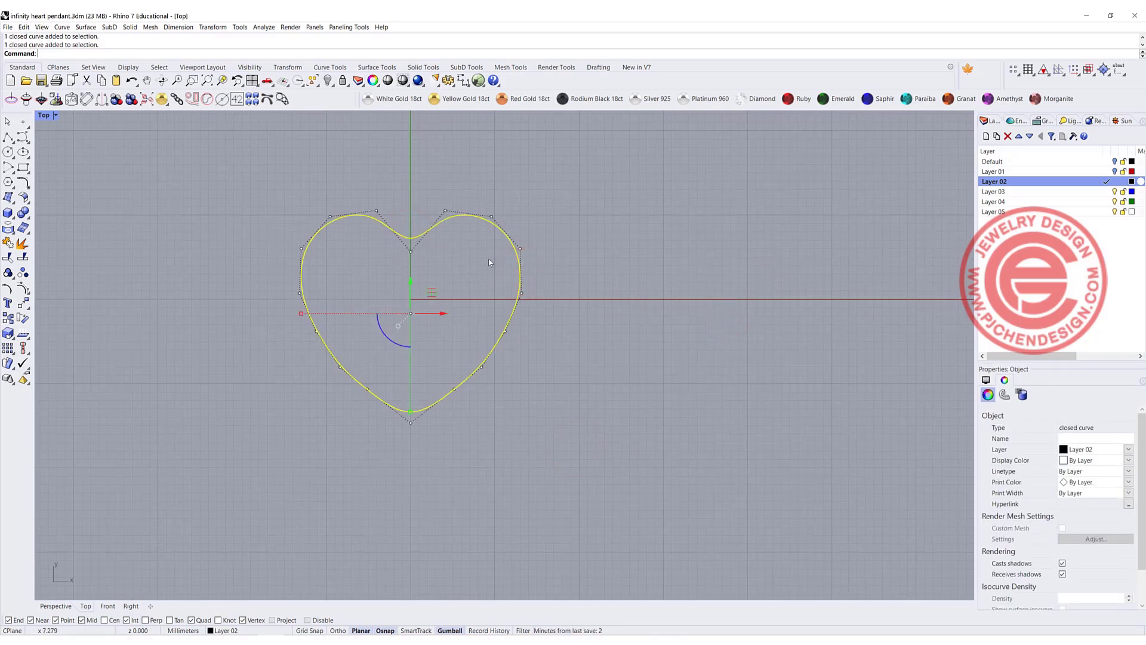
- Draw a center-point arc across the heart's left lobe with Ortho on, then nudge it down
{"action": "left_click", "coordinate": [8, 167]}
{"action": "left_click", "coordinate": [340, 294]}
{"action": "key", "text": "F8"}
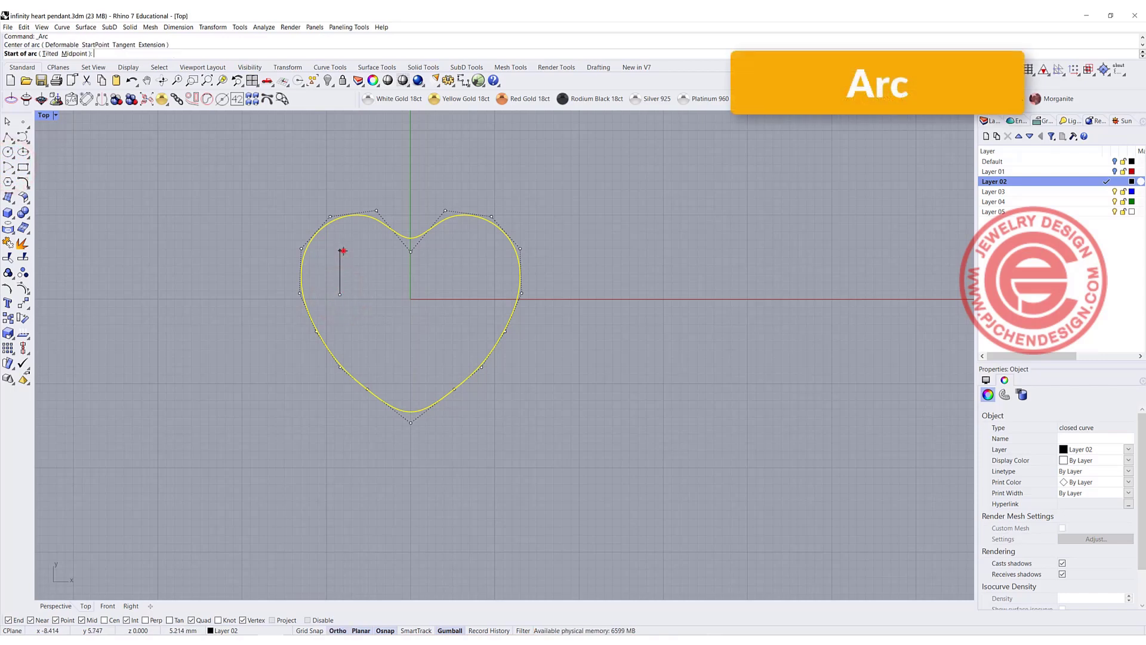
{"action": "left_click", "coordinate": [340, 251], "text": "shift"}
{"action": "left_click", "coordinate": [356, 426], "text": "shift"}
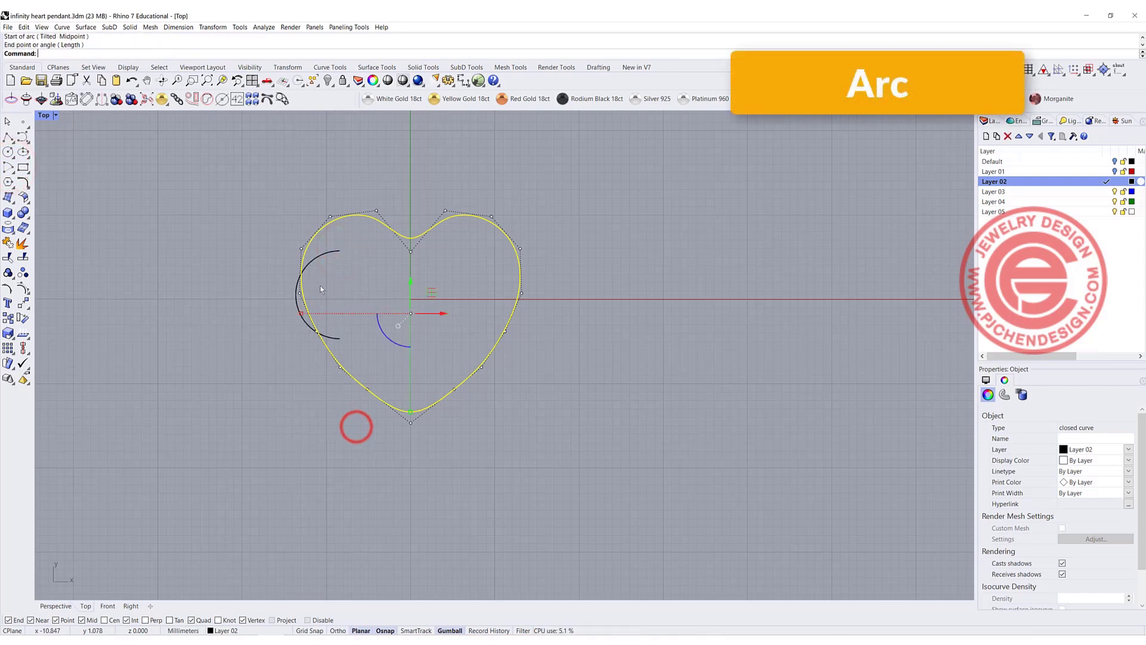
{"action": "left_click", "coordinate": [336, 252]}
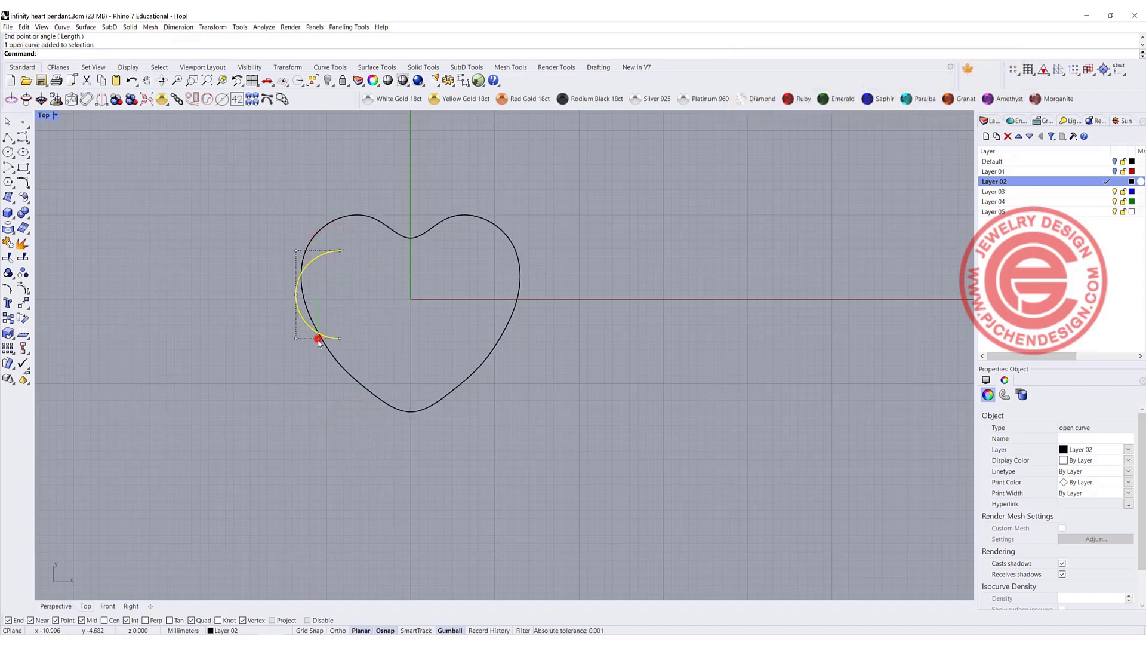
{"action": "left_click_drag", "start_coordinate": [338, 272], "coordinate": [332, 288]}
{"action": "left_click", "coordinate": [436, 299]}
{"action": "left_click", "coordinate": [313, 357]}
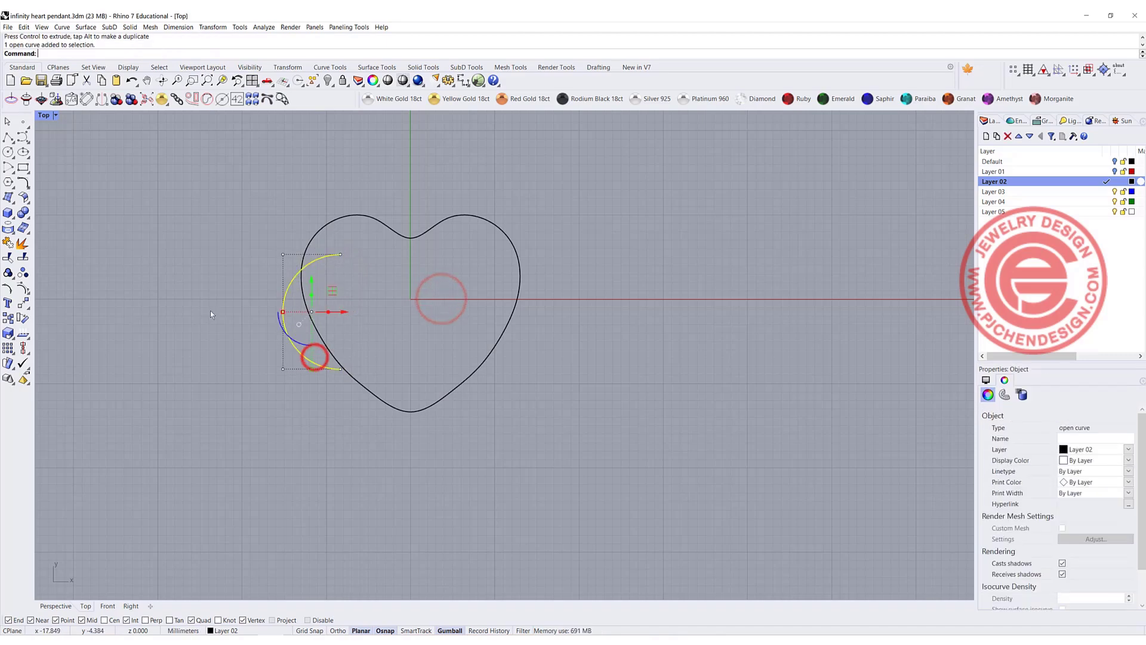
- Mirror the left arc across the Y axis from origin 0
{"action": "left_click", "coordinate": [24, 301]}
{"action": "left_click", "coordinate": [69, 337]}
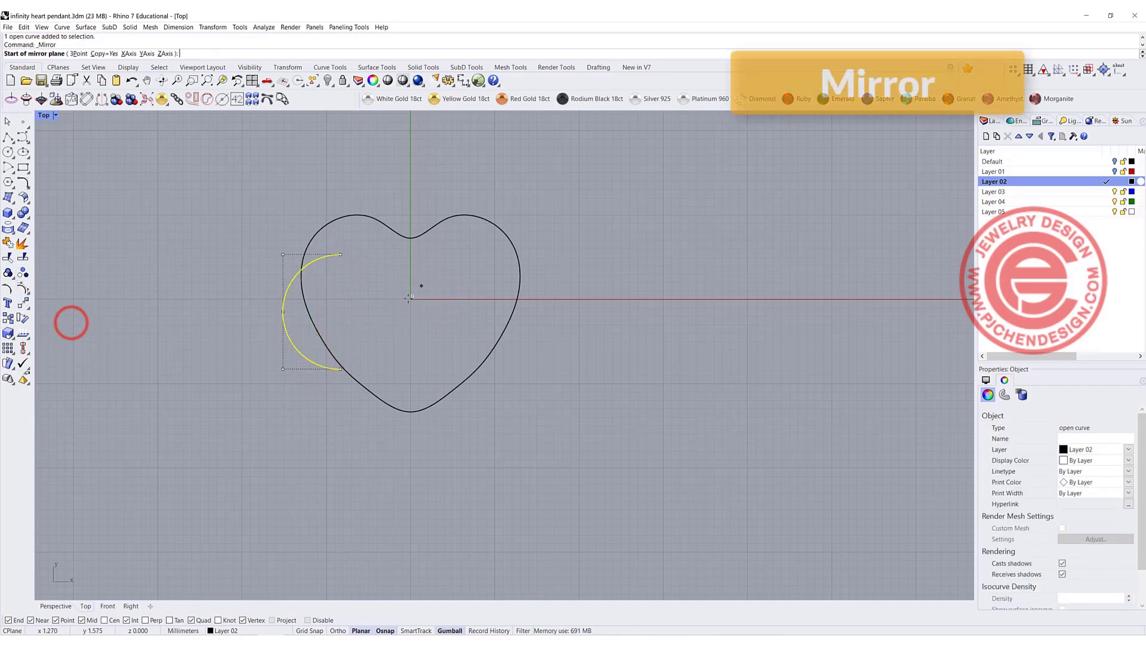
{"action": "type", "text": "0"}
{"action": "key", "text": "Return"}
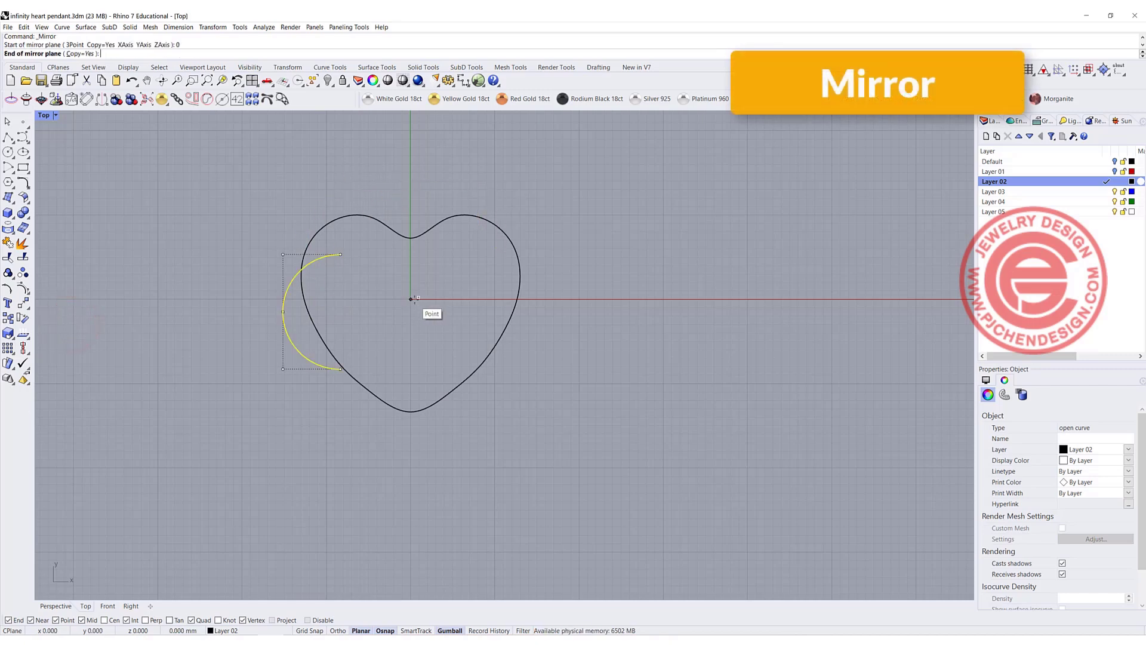
{"action": "left_click", "coordinate": [413, 283]}
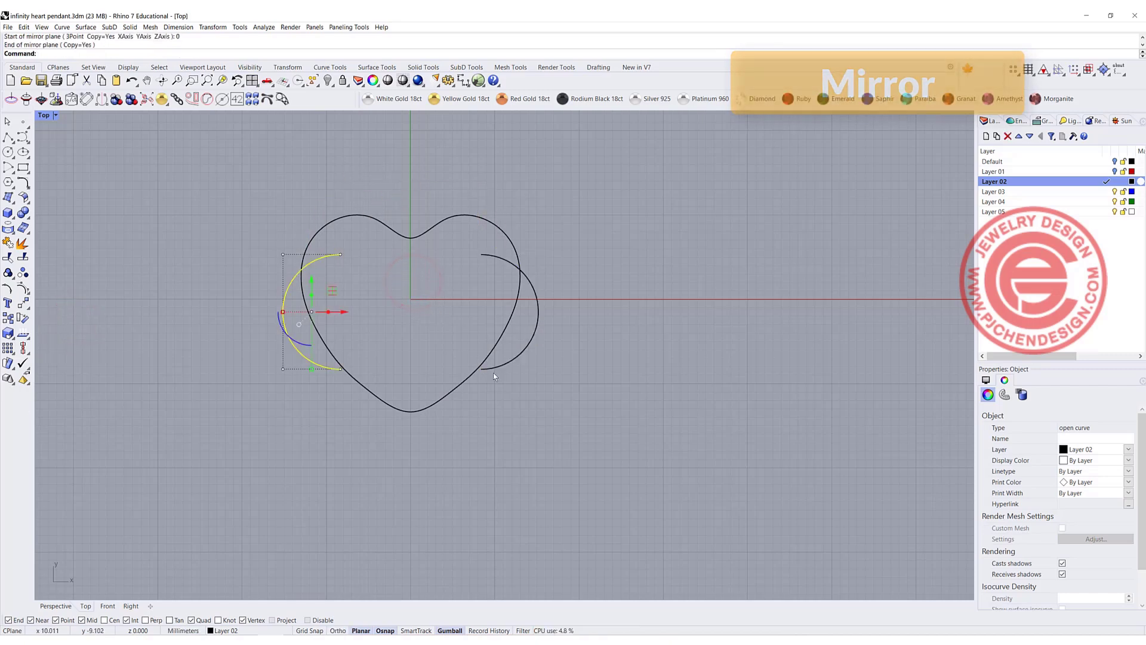
- Add two crossing blend curves linking each arc's upper end to the opposite arc's lower end
{"action": "left_click", "coordinate": [338, 261]}
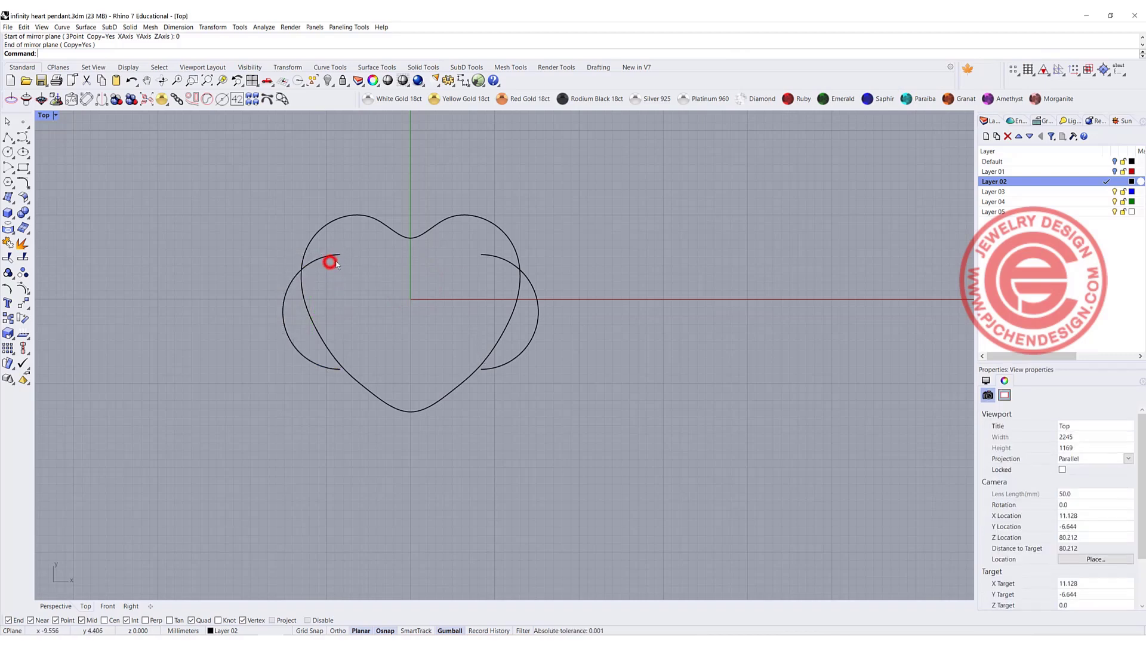
{"action": "left_click", "coordinate": [487, 380]}
{"action": "left_click", "coordinate": [27, 185]}
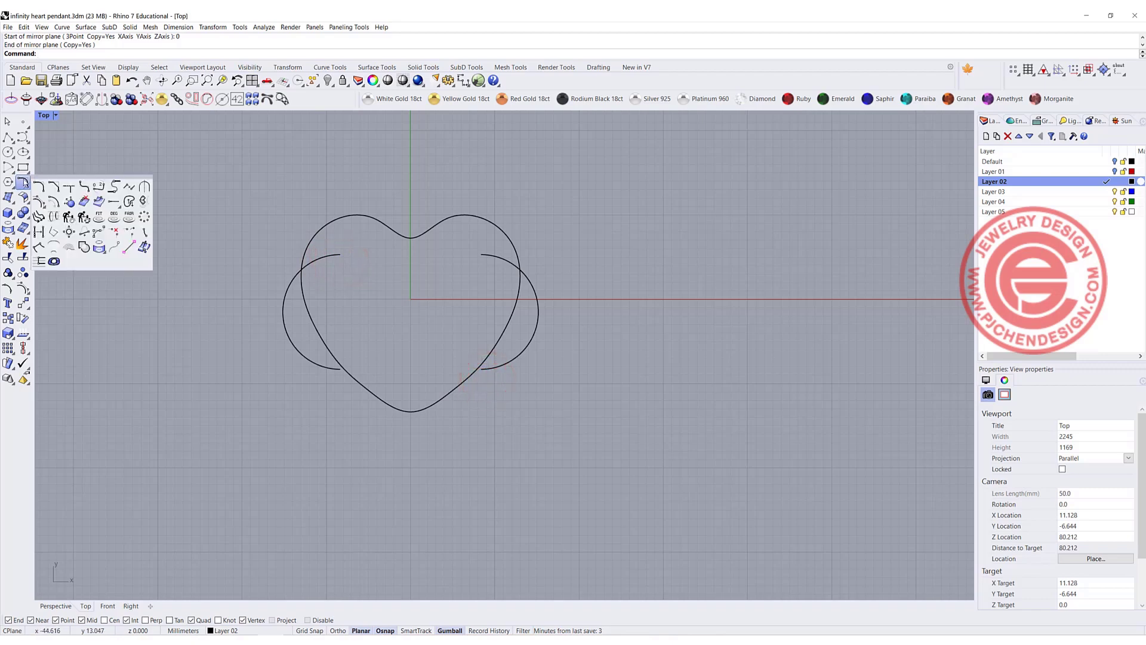
{"action": "left_click", "coordinate": [113, 188]}
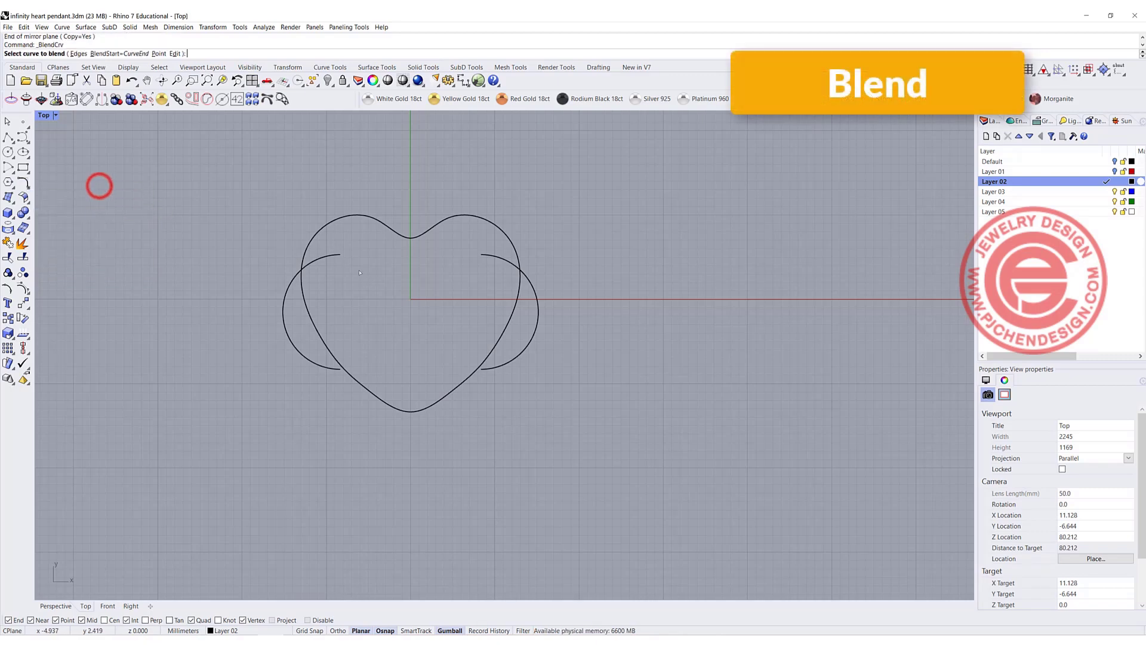
{"action": "left_click", "coordinate": [341, 257]}
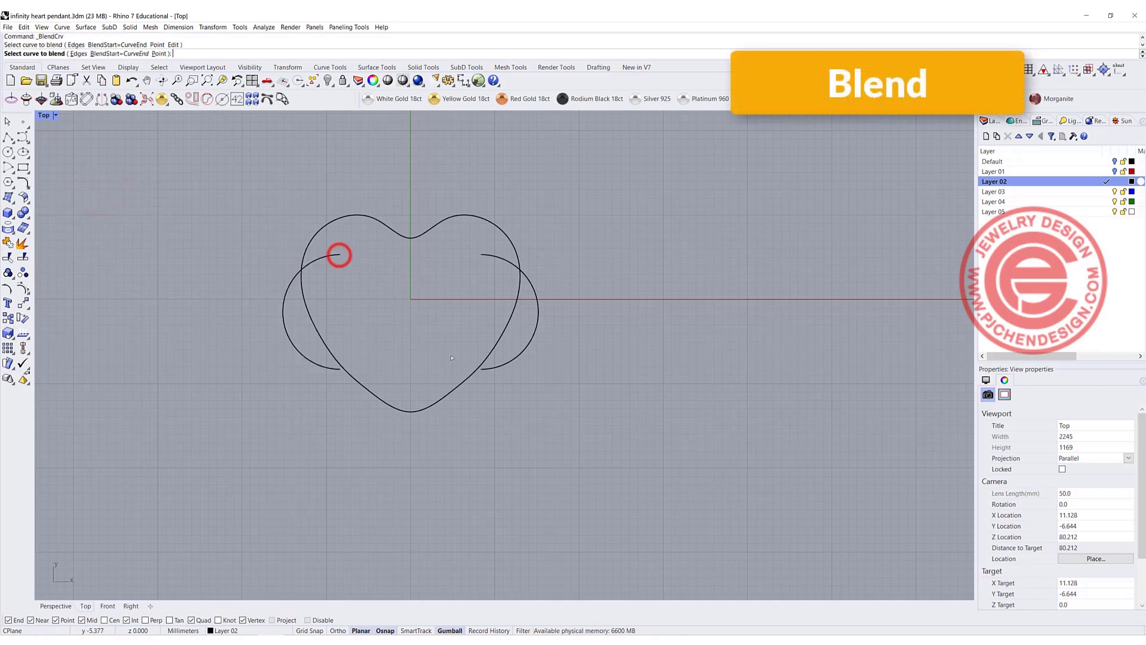
{"action": "left_click", "coordinate": [488, 371]}
{"action": "key", "text": "Return"}
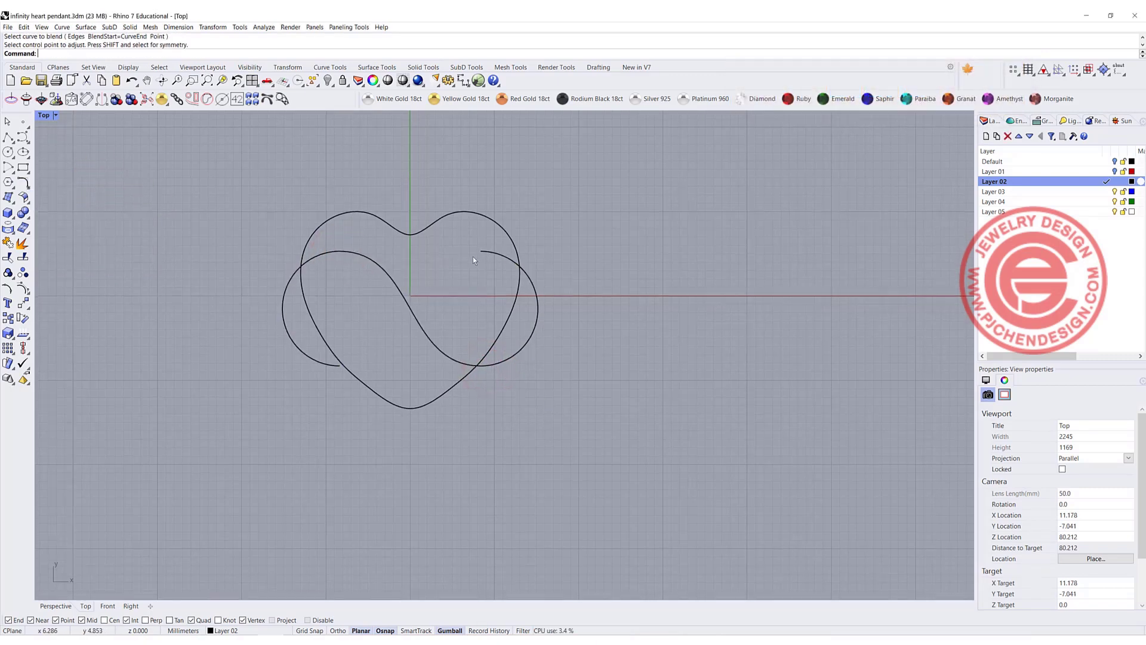
{"action": "left_click", "coordinate": [482, 251]}
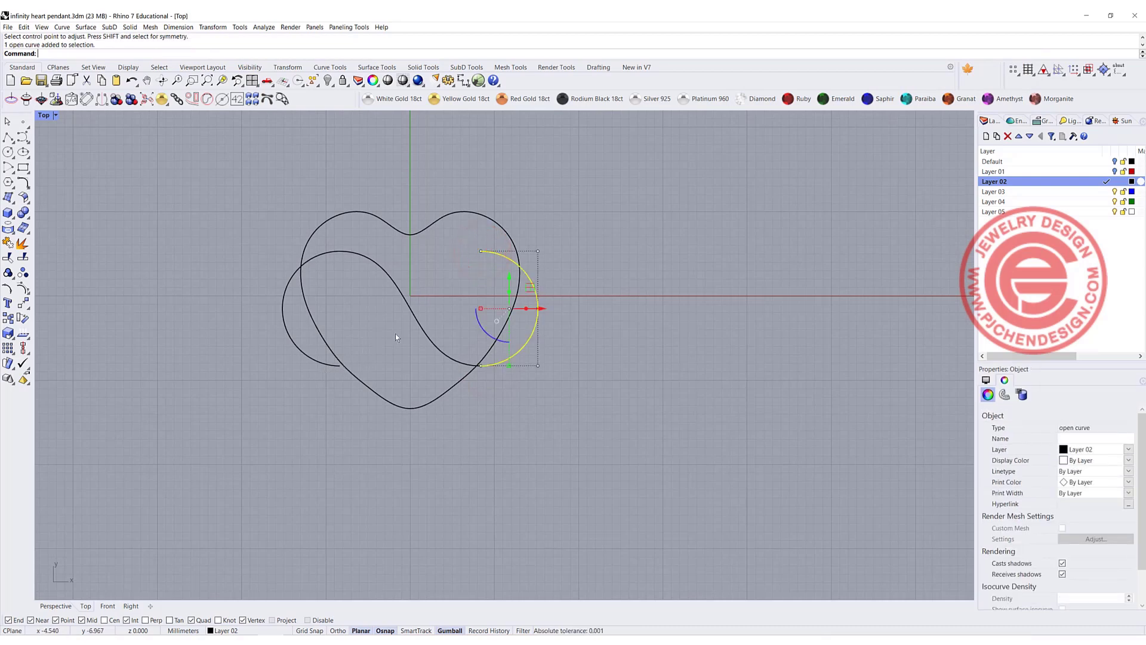
{"action": "key", "text": "Return"}
{"action": "left_click", "coordinate": [485, 249]}
{"action": "left_click", "coordinate": [334, 366]}
{"action": "key", "text": "Return"}
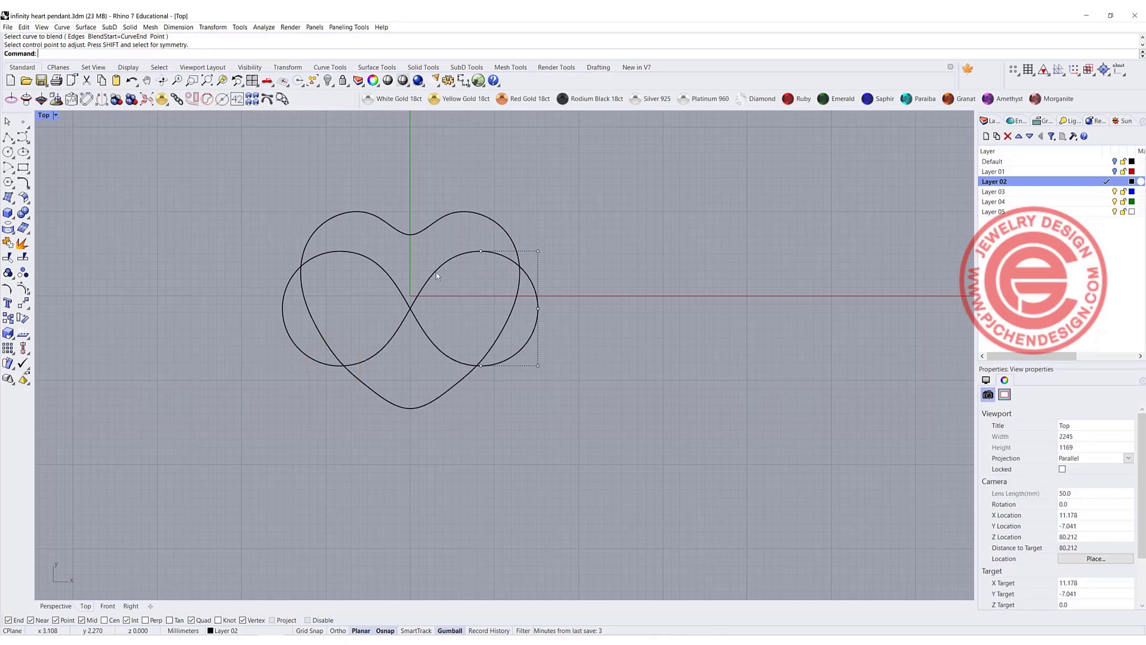
- Join both blends and both arcs into one closed infinity loop
{"action": "left_click", "coordinate": [436, 272]}
{"action": "left_click", "coordinate": [352, 251], "text": "shift"}
{"action": "left_click", "coordinate": [327, 253], "text": "shift"}
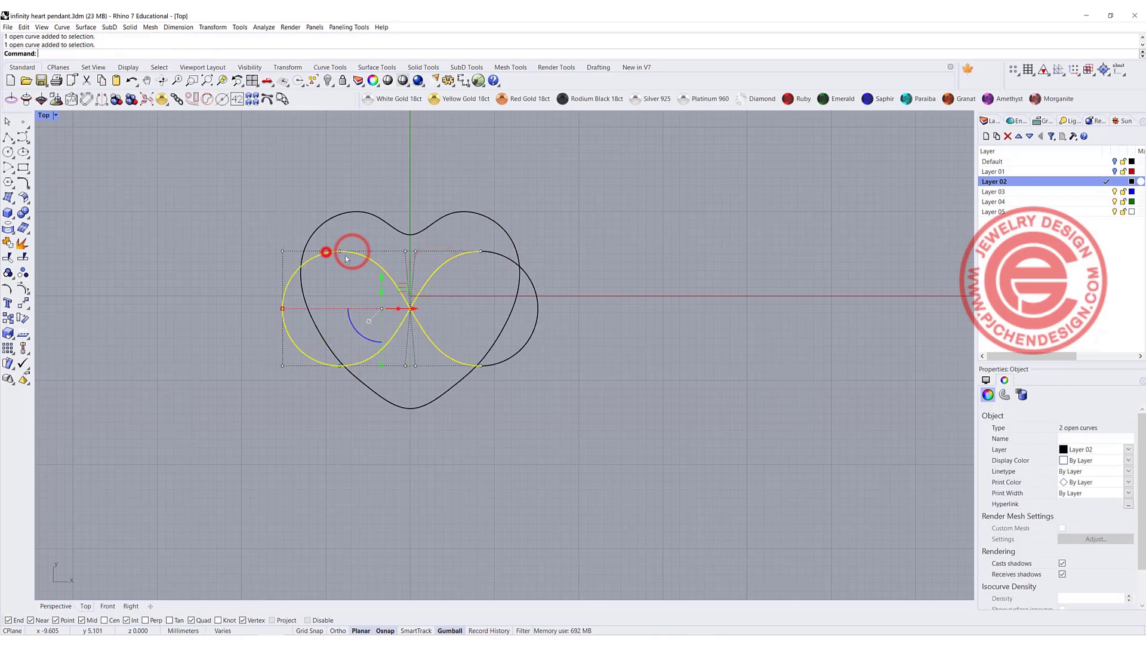
{"action": "left_click", "coordinate": [503, 252], "text": "shift"}
{"action": "left_click", "coordinate": [8, 242]}
{"action": "left_click", "coordinate": [661, 219]}
{"action": "left_click", "coordinate": [520, 345]}
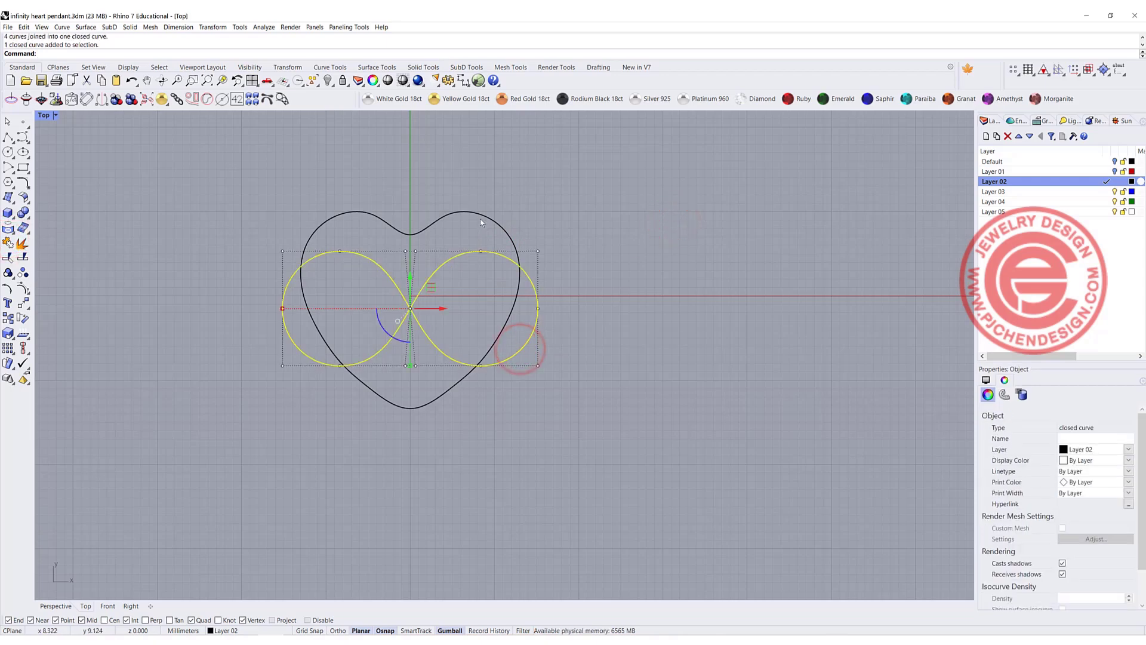
- Maximize the Perspective view and set the heart curve's display colour to Red
{"action": "left_click", "coordinate": [485, 219]}
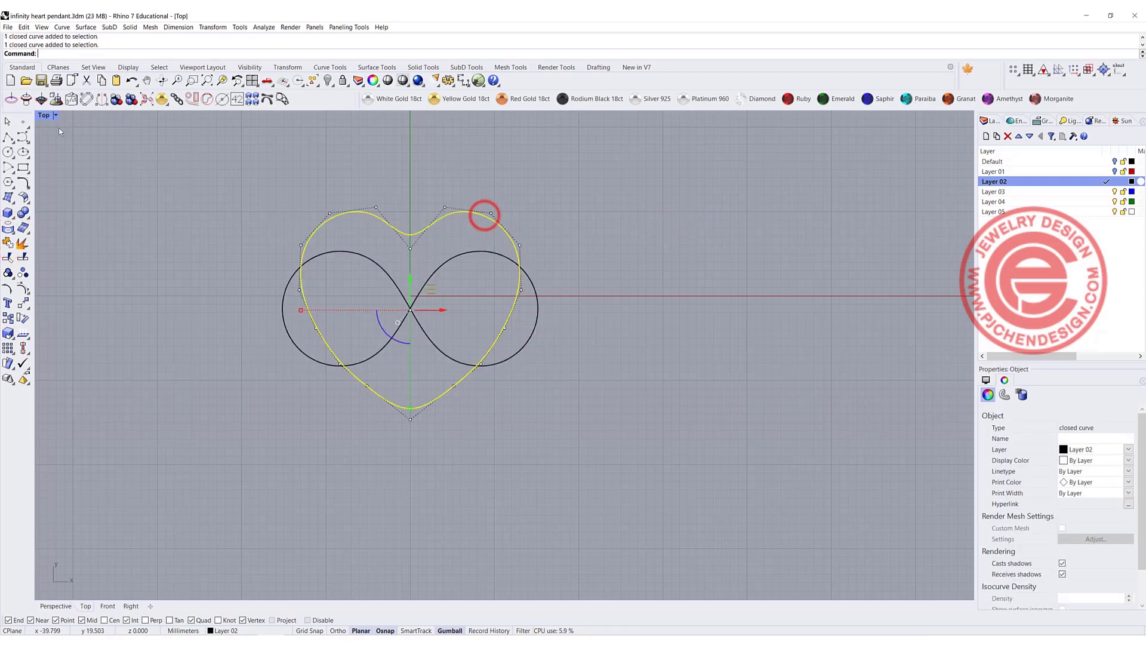
{"action": "double_click", "coordinate": [43, 116]}
{"action": "double_click", "coordinate": [534, 115]}
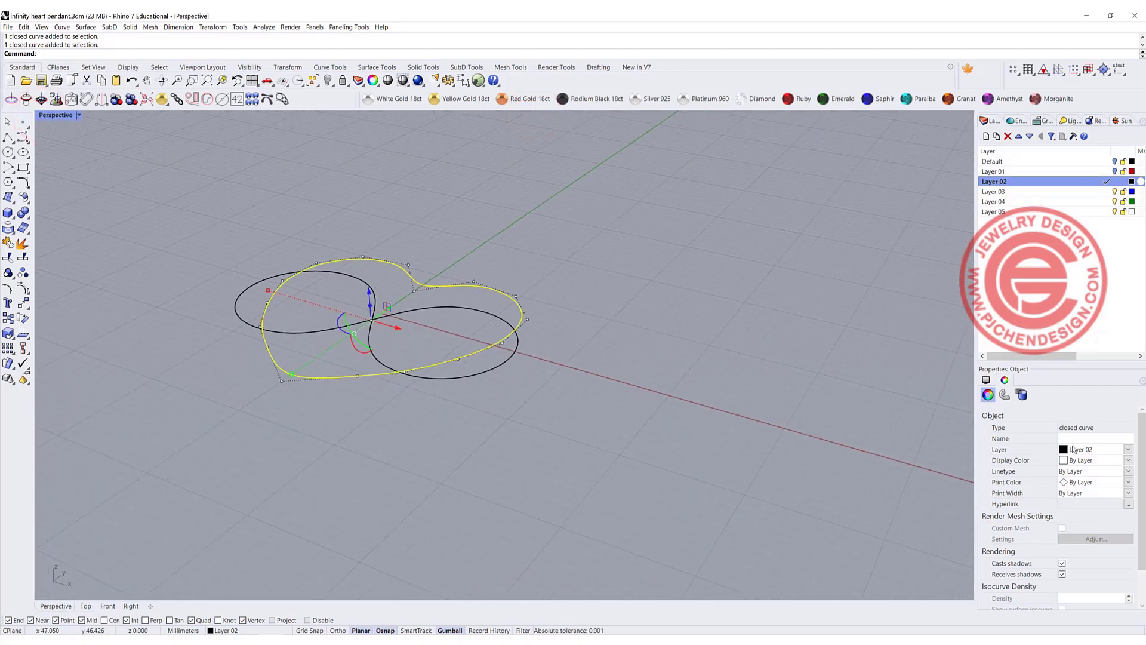
{"action": "left_click", "coordinate": [1129, 463]}
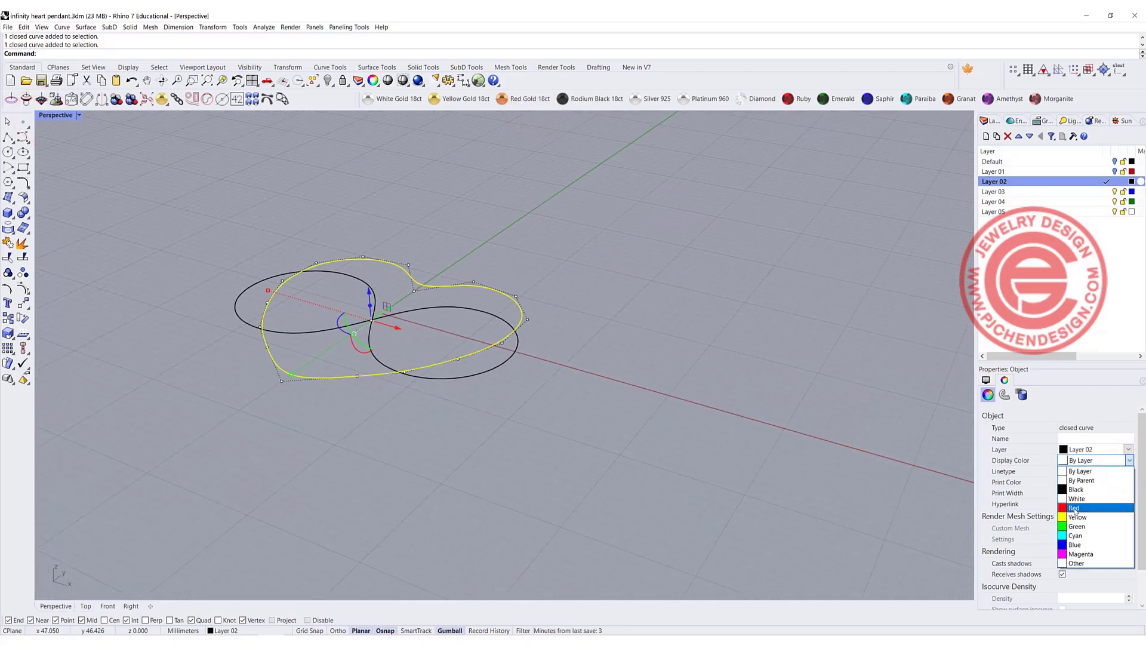
{"action": "left_click", "coordinate": [1074, 508]}
{"action": "left_click", "coordinate": [685, 355]}
- Orbit around the curves and select the infinity loop
{"action": "right_click_drag", "start_coordinate": [562, 297], "coordinate": [488, 263]}
{"action": "left_click", "coordinate": [521, 323]}
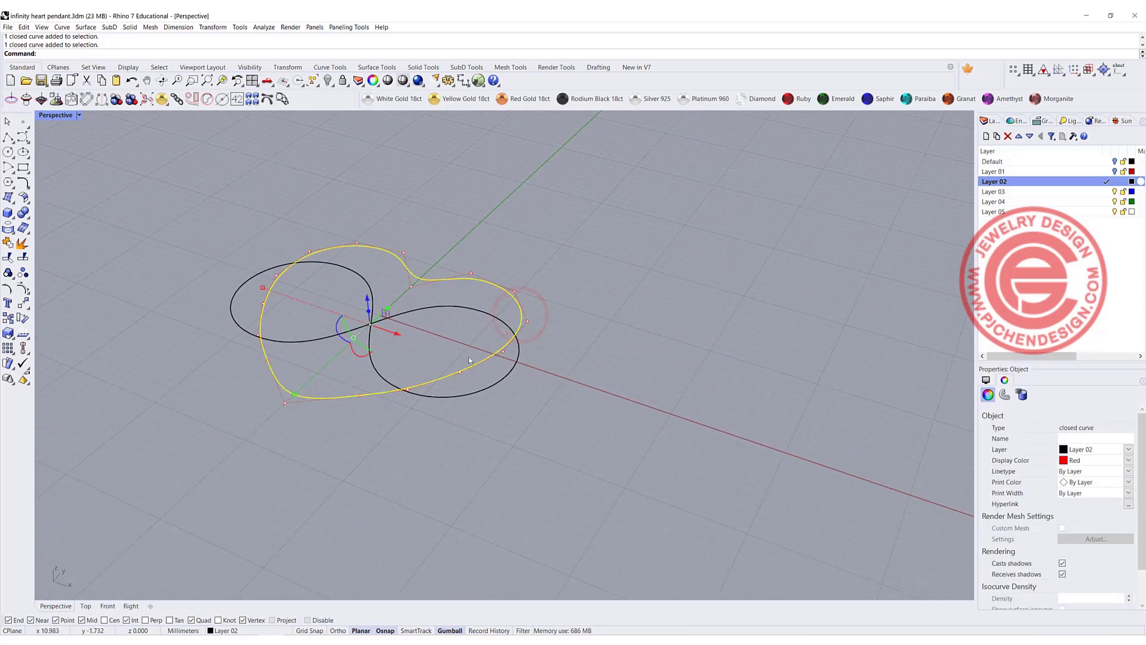
{"action": "right_click_drag", "start_coordinate": [485, 357], "coordinate": [478, 334]}
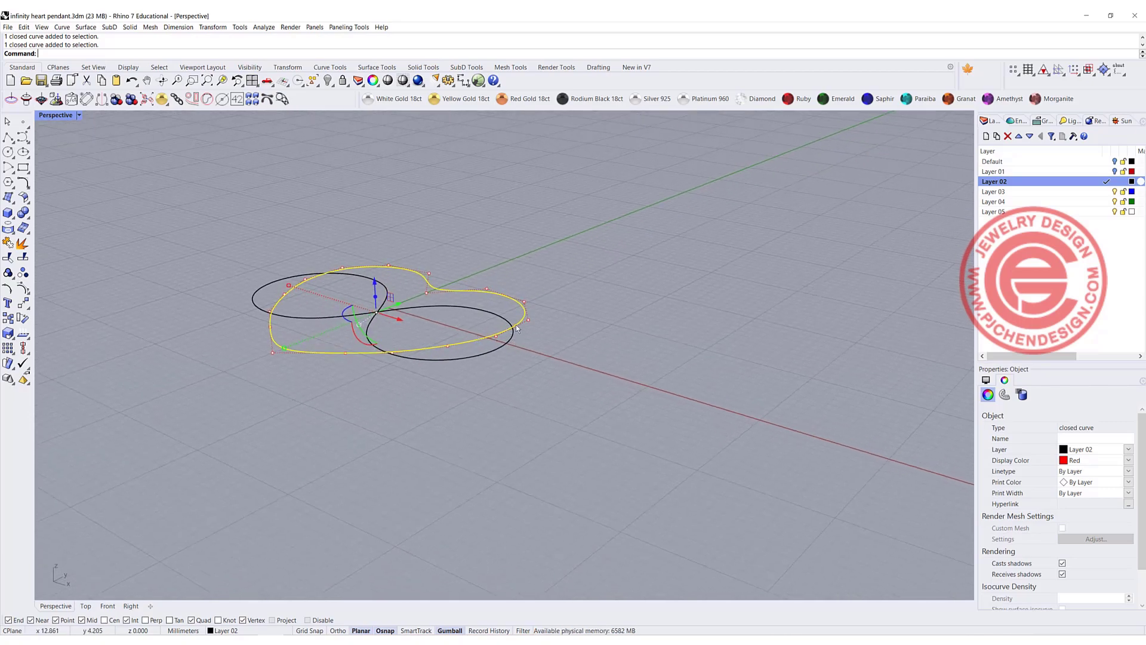
{"action": "right_click_drag", "start_coordinate": [406, 358], "coordinate": [459, 366]}
{"action": "left_click", "coordinate": [486, 319]}
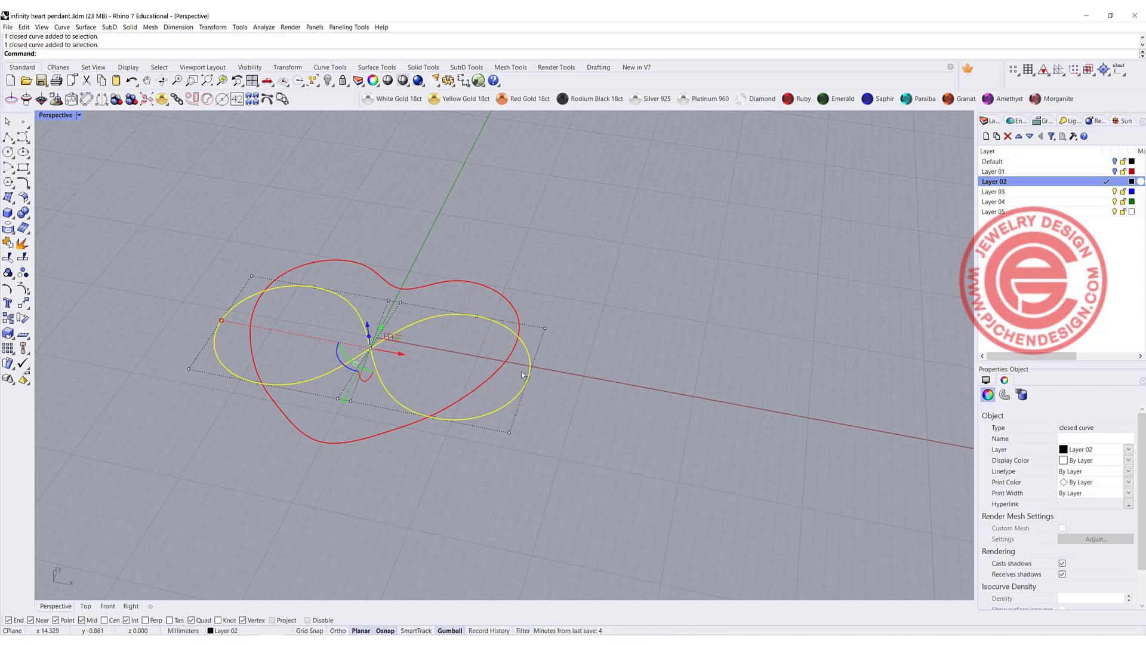
- Rebuild the infinity loop with 16 control points at degree 3, then orbit the view
{"action": "key", "text": "Return"}
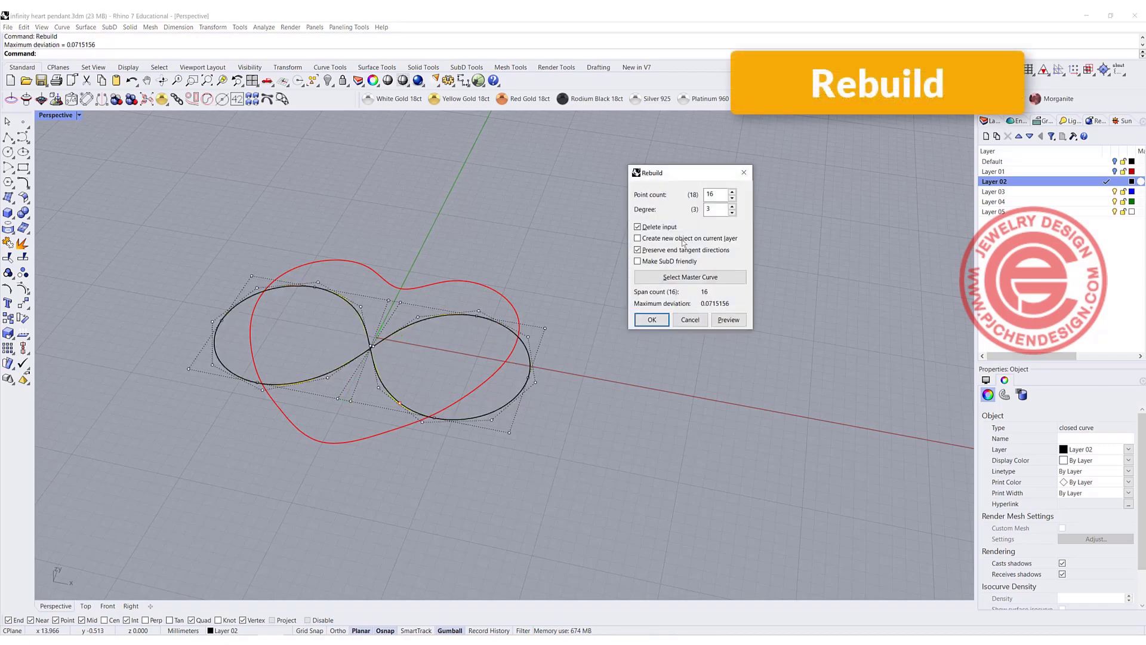
{"action": "left_click", "coordinate": [652, 319]}
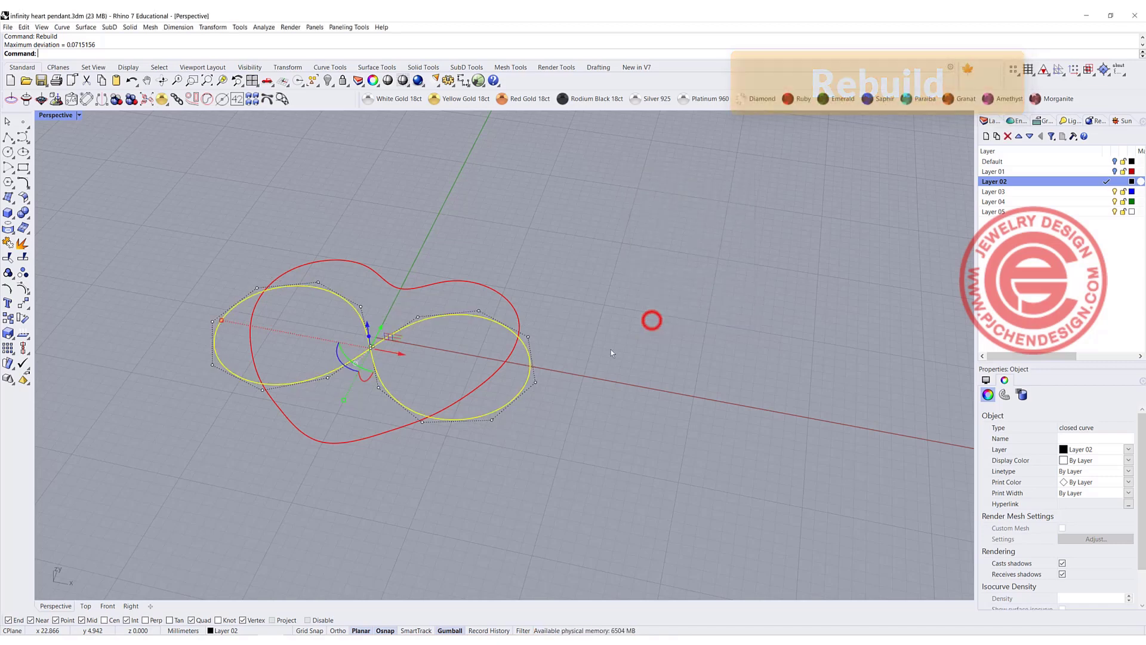
{"action": "left_click", "coordinate": [528, 337]}
{"action": "left_click", "coordinate": [518, 319]}
{"action": "left_click", "coordinate": [454, 419]}
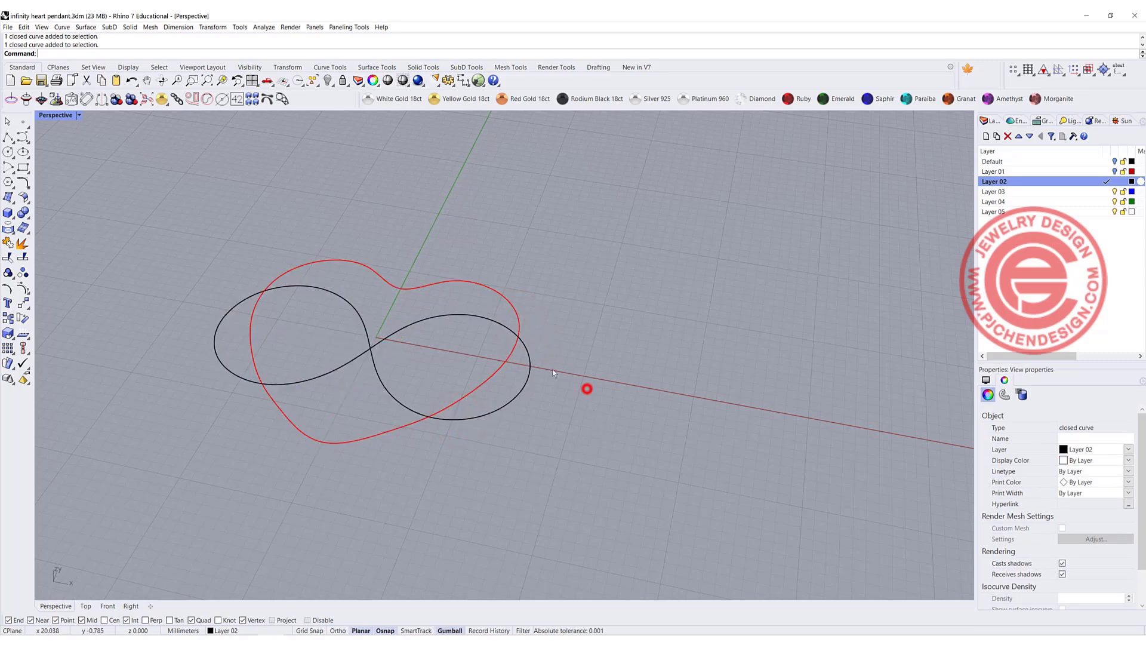
{"action": "left_click", "coordinate": [586, 386]}
{"action": "right_click_drag", "start_coordinate": [586, 386], "coordinate": [541, 312]}
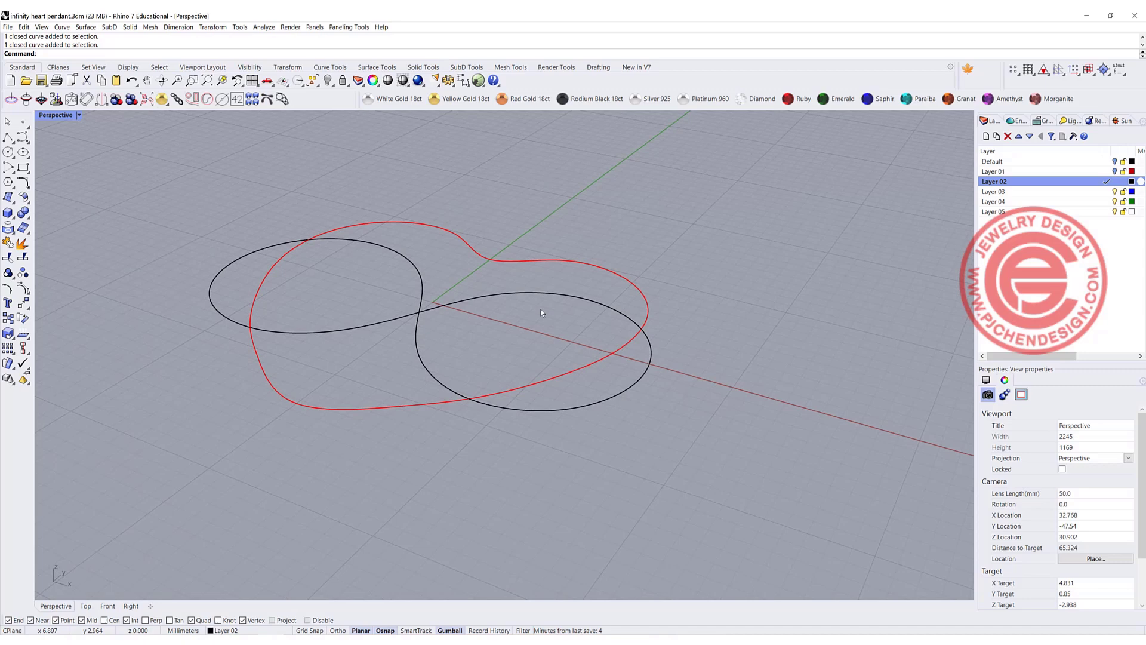
- Lift a control point on the heart's right side vertically with the gumball
{"action": "left_click", "coordinate": [650, 311]}
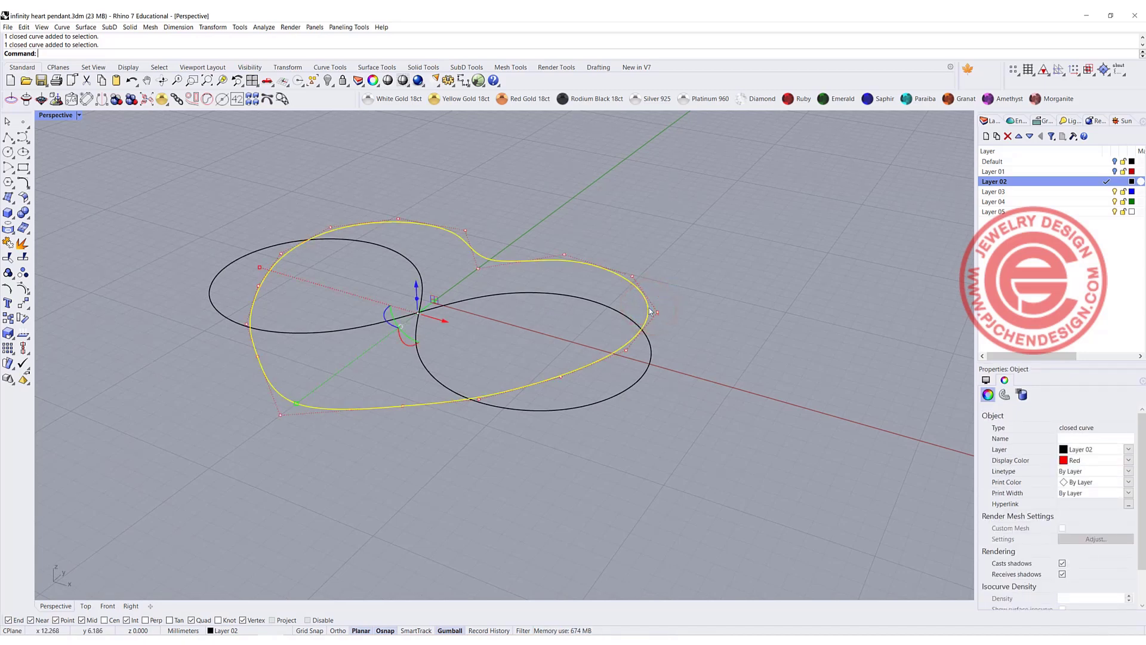
{"action": "left_click", "coordinate": [625, 349]}
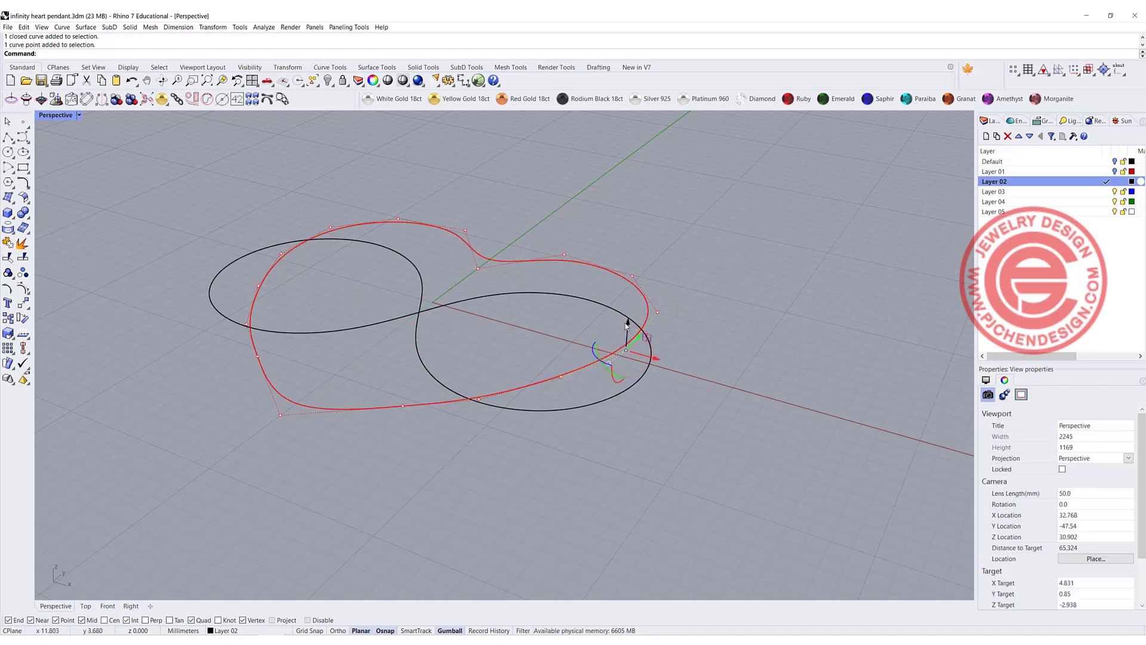
{"action": "left_click", "coordinate": [628, 324]}
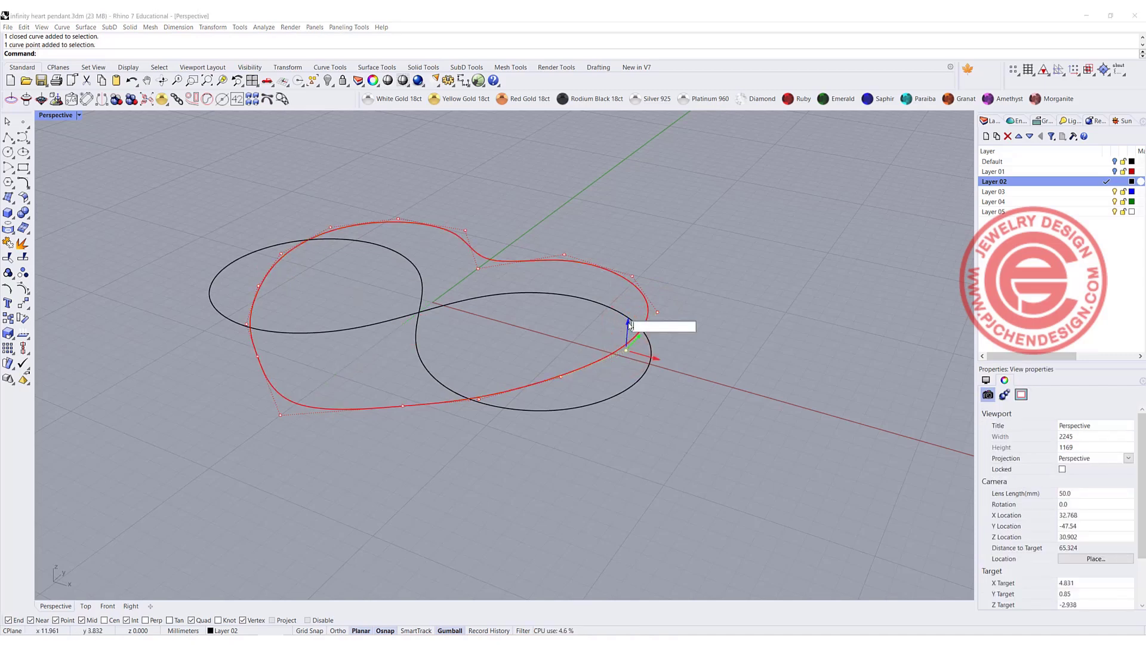
{"action": "key", "text": "Return"}
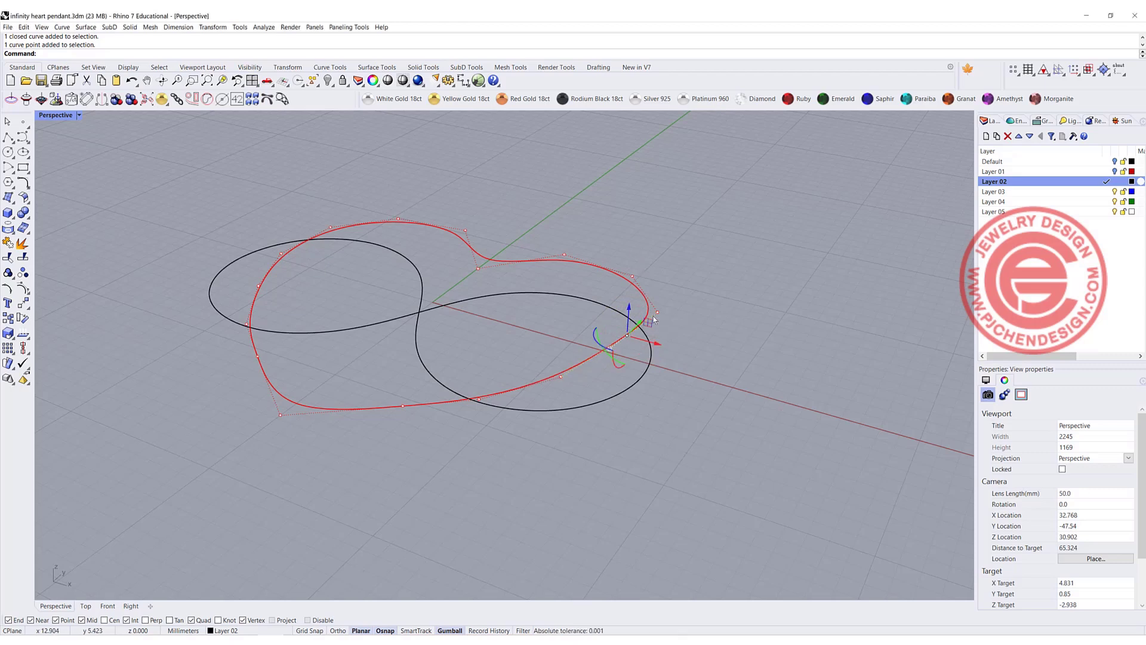
- Move a control point on the heart's lower edge down by 1 mm (-1)
{"action": "left_click", "coordinate": [648, 370]}
{"action": "left_click", "coordinate": [654, 314]}
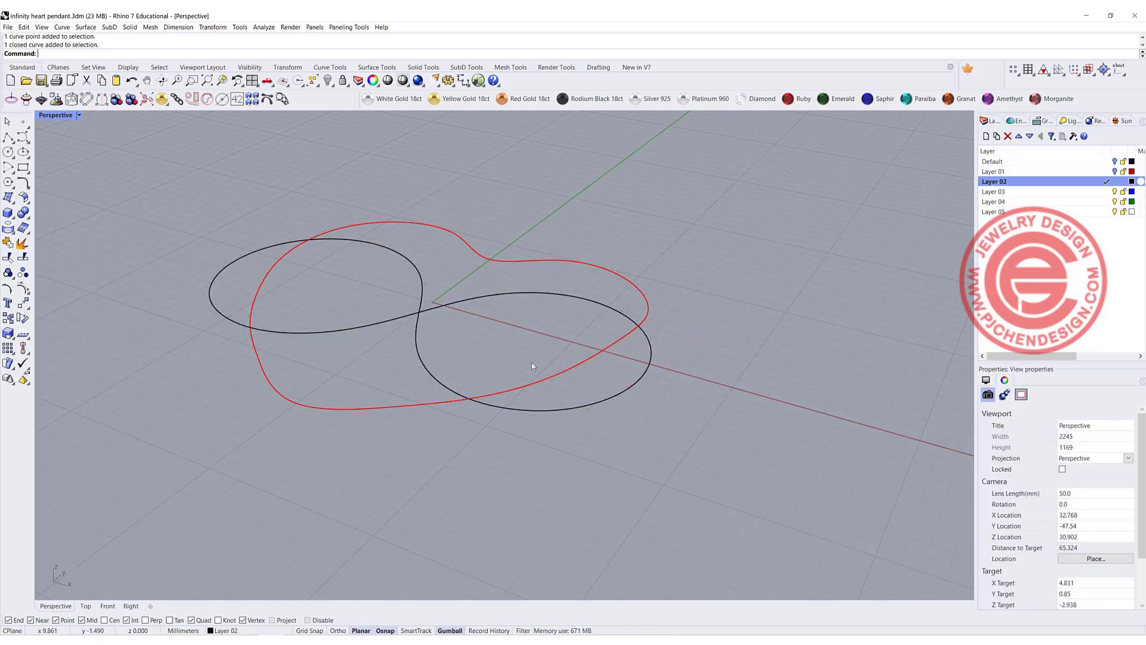
{"action": "left_click", "coordinate": [499, 394]}
{"action": "left_click", "coordinate": [478, 399]}
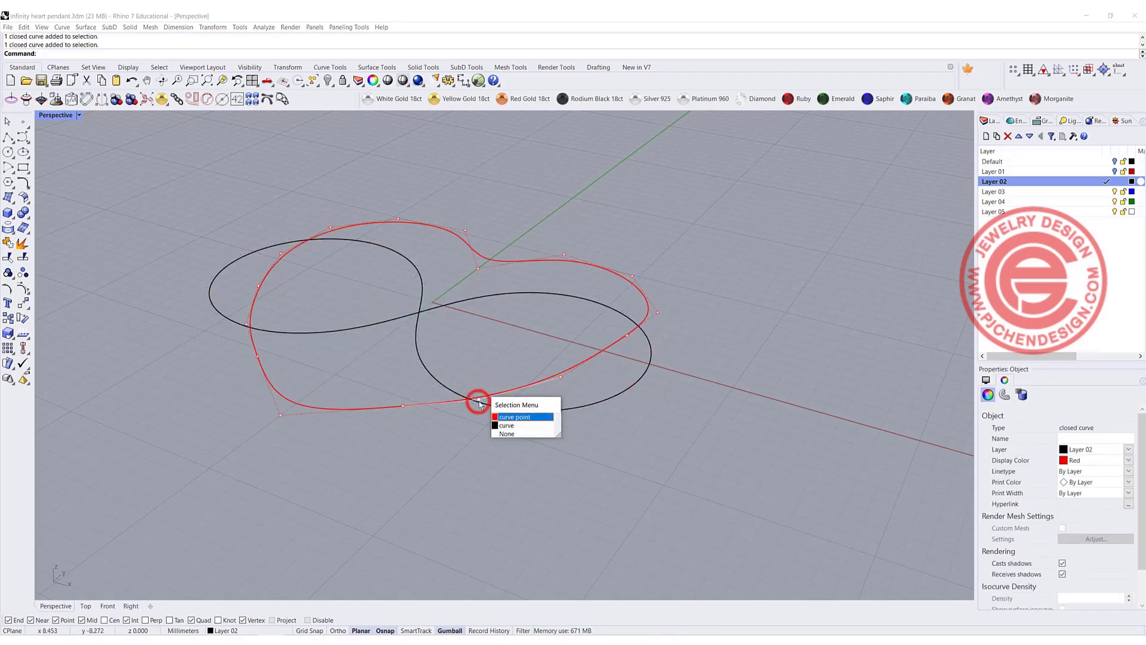
{"action": "left_click", "coordinate": [502, 418]}
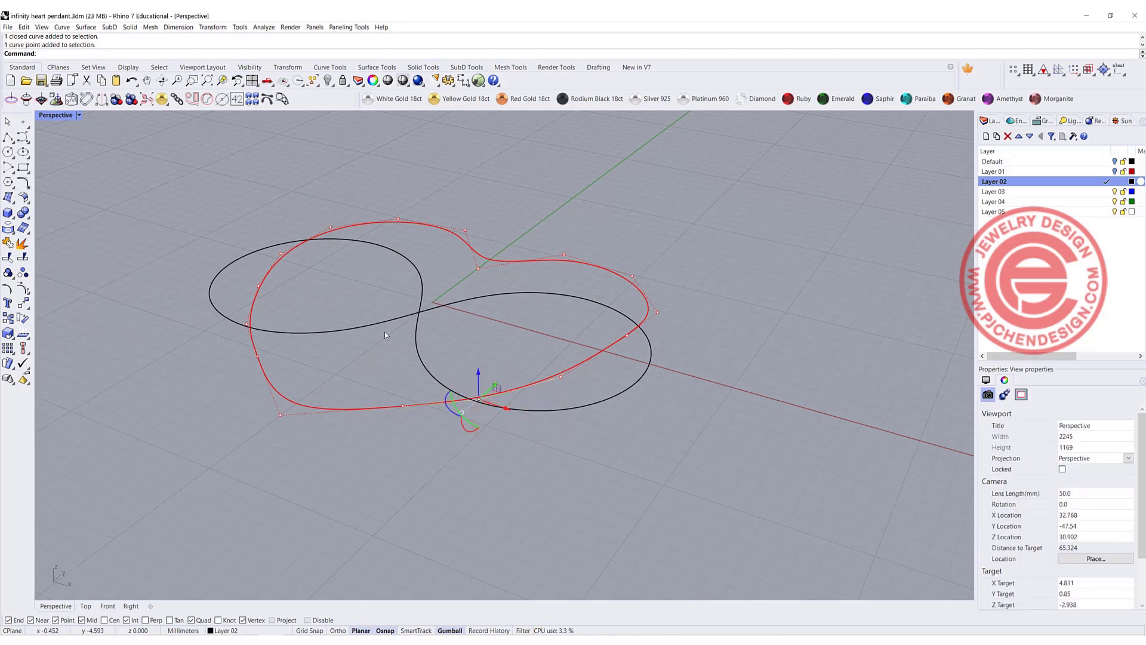
{"action": "left_click", "coordinate": [478, 373]}
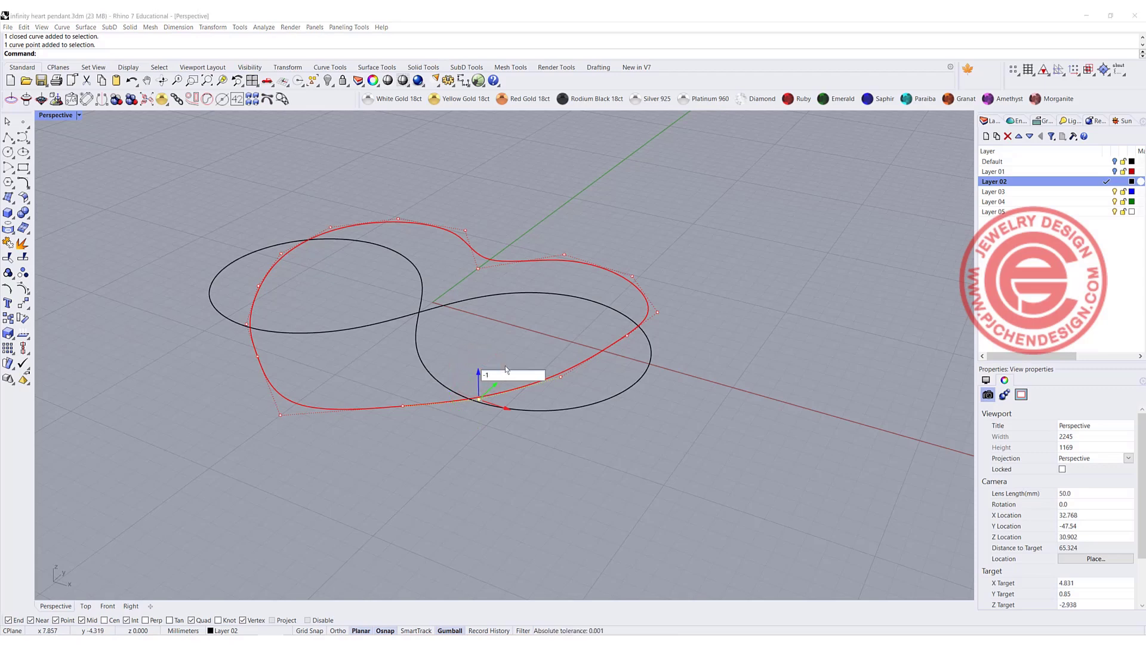
{"action": "type", "text": "-1"}
{"action": "key", "text": "Return"}
{"action": "left_click", "coordinate": [508, 357]}
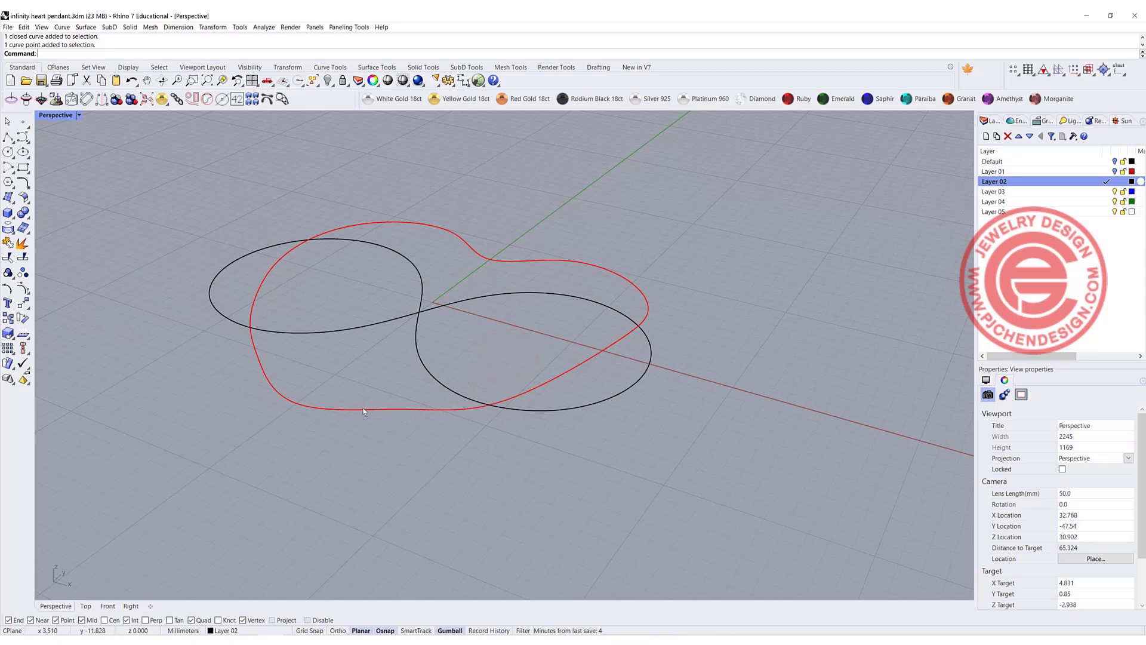
- Raise a front control point of the heart curve by 1 mm
{"action": "right_click_drag", "start_coordinate": [334, 349], "coordinate": [414, 392]}
{"action": "right_click_drag", "start_coordinate": [442, 327], "coordinate": [642, 326]}
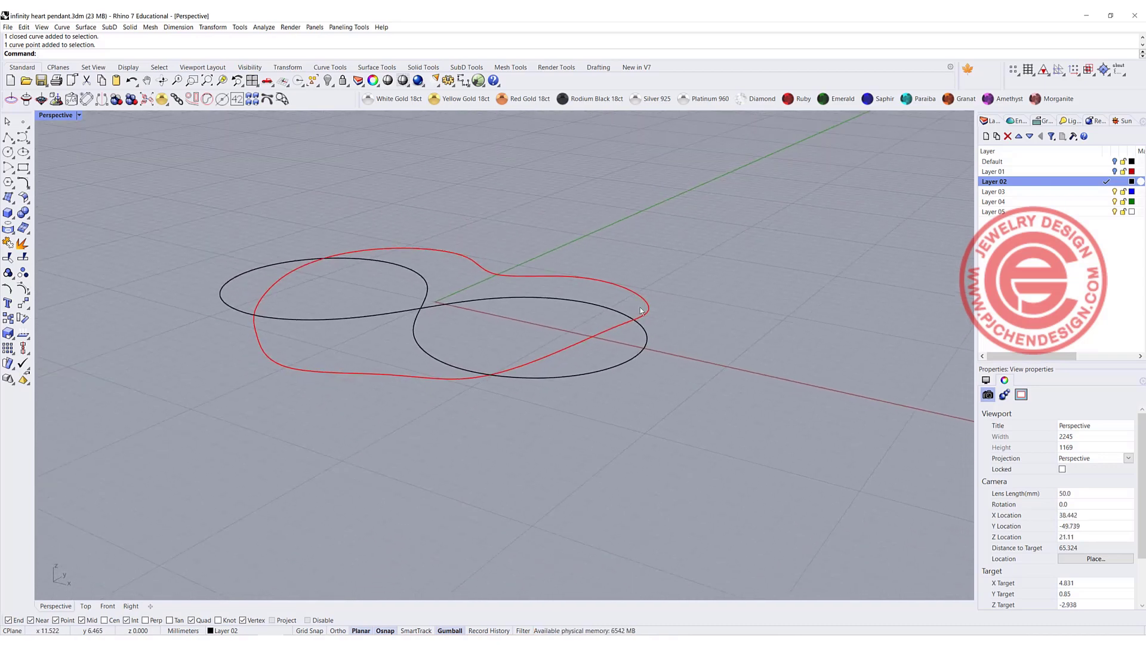
{"action": "scroll", "coordinate": [642, 311], "scroll_direction": "up", "scroll_amount": 5}
{"action": "right_click_drag", "start_coordinate": [685, 389], "coordinate": [685, 357]}
{"action": "left_click", "coordinate": [684, 352]}
{"action": "right_click_drag", "start_coordinate": [274, 350], "coordinate": [370, 337]}
{"action": "left_click", "coordinate": [388, 304]}
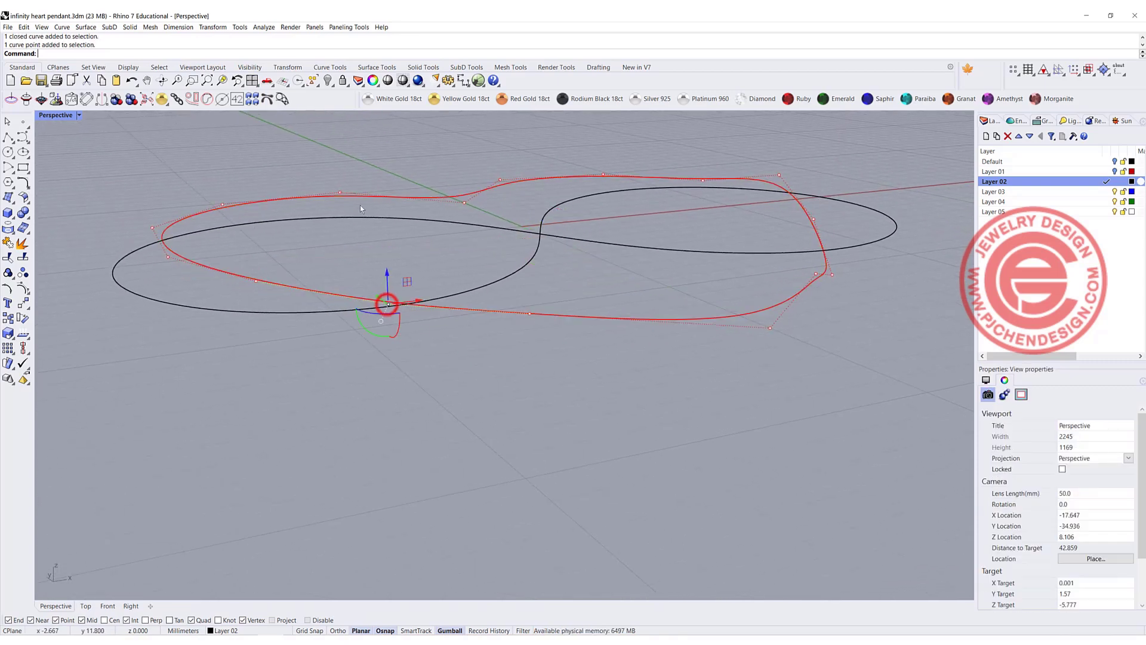
{"action": "left_click", "coordinate": [388, 272]}
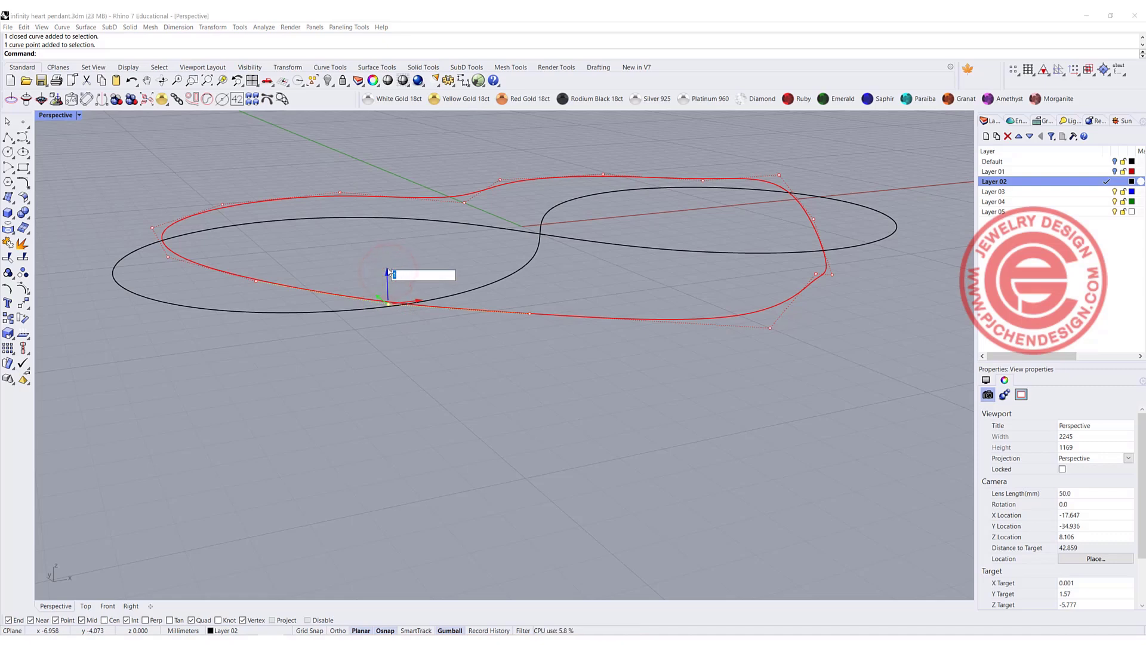
{"action": "type", "text": "1"}
{"action": "key", "text": "Return"}
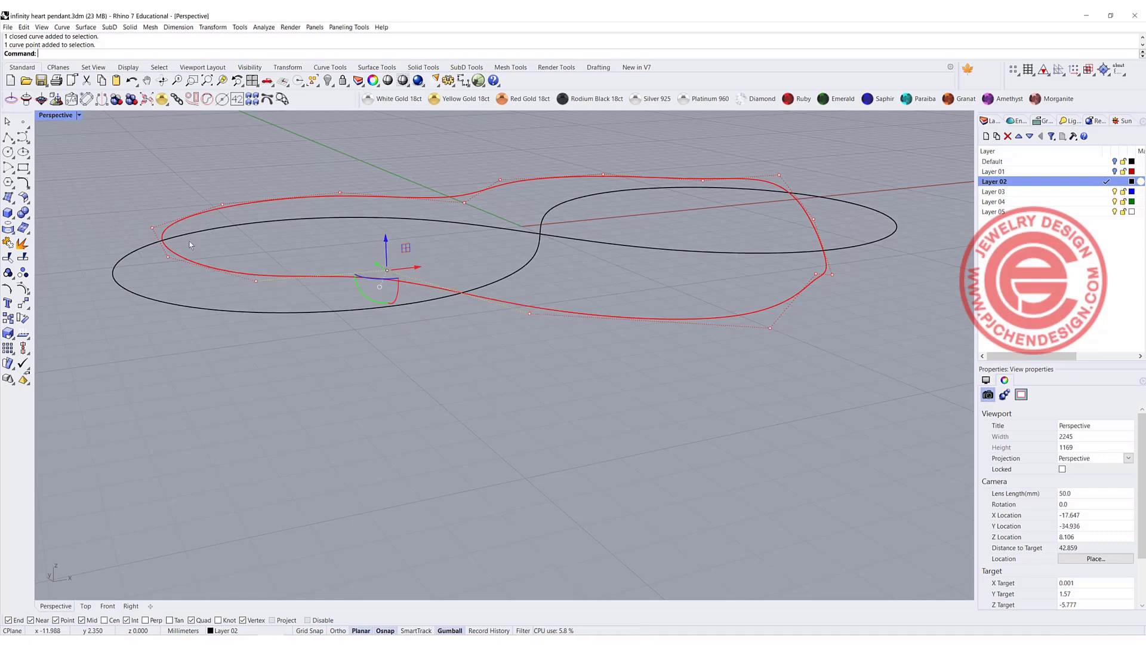
- Lower the heart curve's left-end control point by 1 mm (-1), then view from near the horizon
{"action": "left_click", "coordinate": [151, 228]}
{"action": "left_click", "coordinate": [149, 196]}
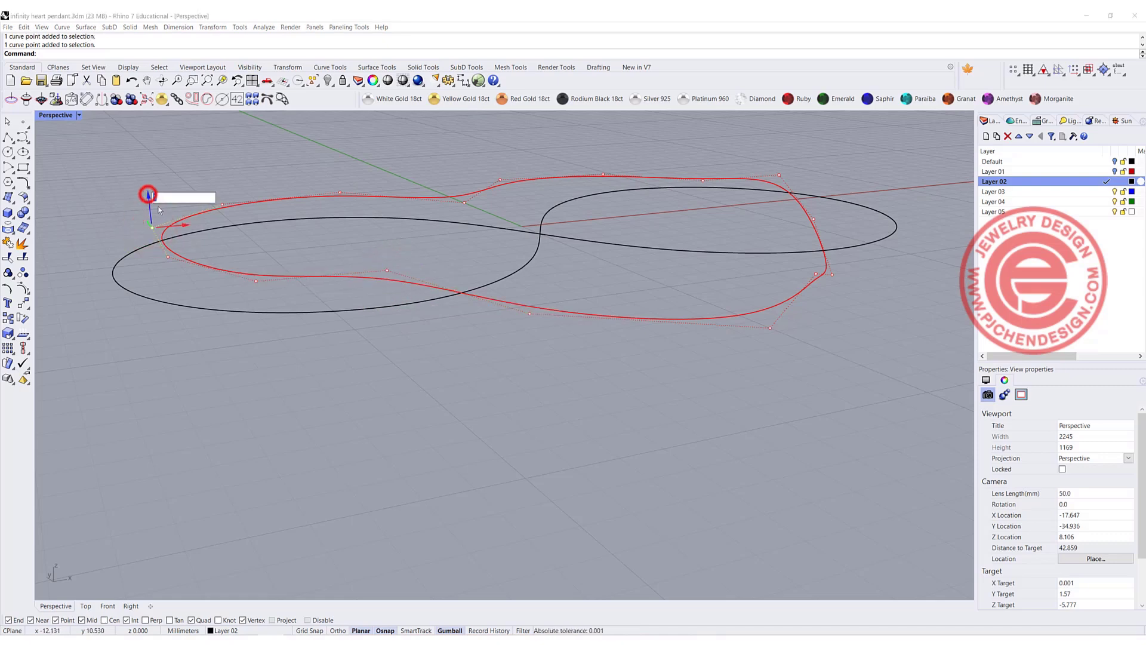
{"action": "type", "text": "-1"}
{"action": "key", "text": "Return"}
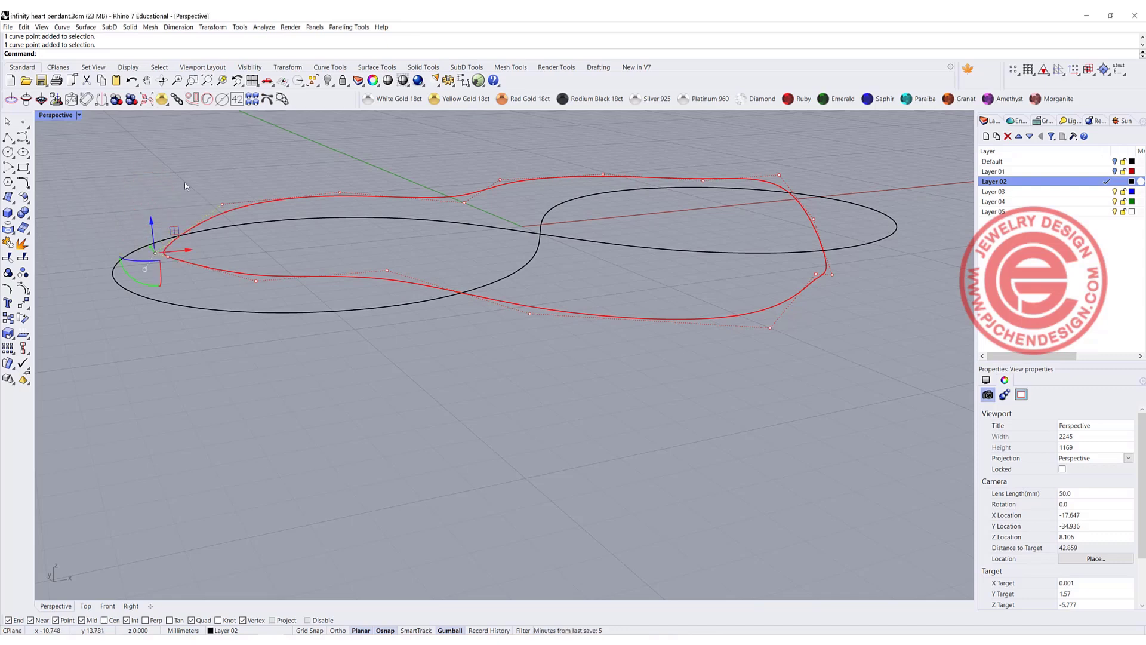
{"action": "left_click", "coordinate": [209, 154]}
{"action": "right_click_drag", "start_coordinate": [413, 251], "coordinate": [517, 261]}
{"action": "scroll", "coordinate": [699, 290], "scroll_direction": "up", "scroll_amount": 2}
{"action": "key", "text": "ctrl+a"}
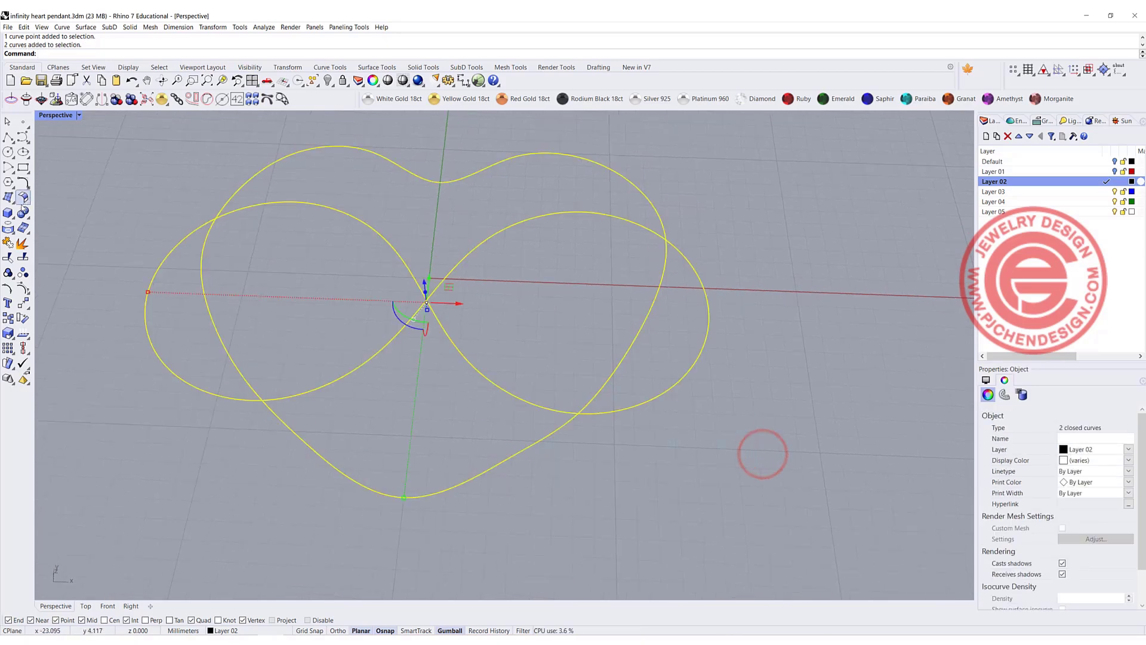
{"action": "left_click", "coordinate": [8, 213]}
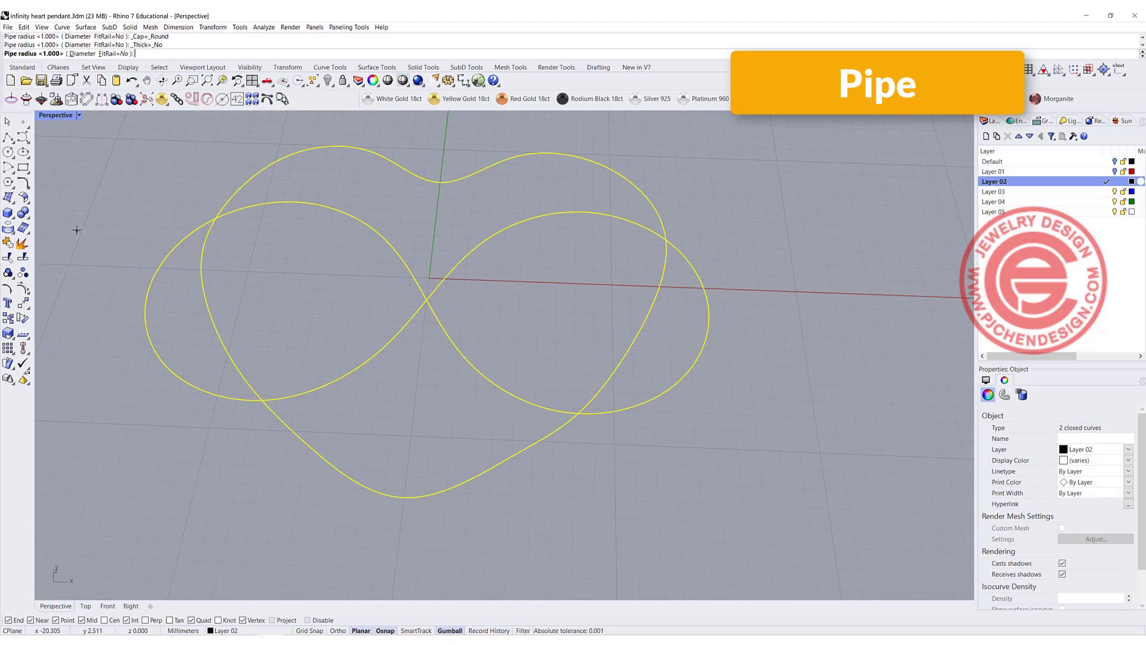
{"action": "key", "text": "Return"}
{"action": "mouse_move", "coordinate": [82, 172]}
{"action": "right_mouse_down"}
{"action": "mouse_move", "coordinate": [533, 277]}
{"action": "mouse_move", "coordinate": [650, 223]}
{"action": "right_mouse_up"}
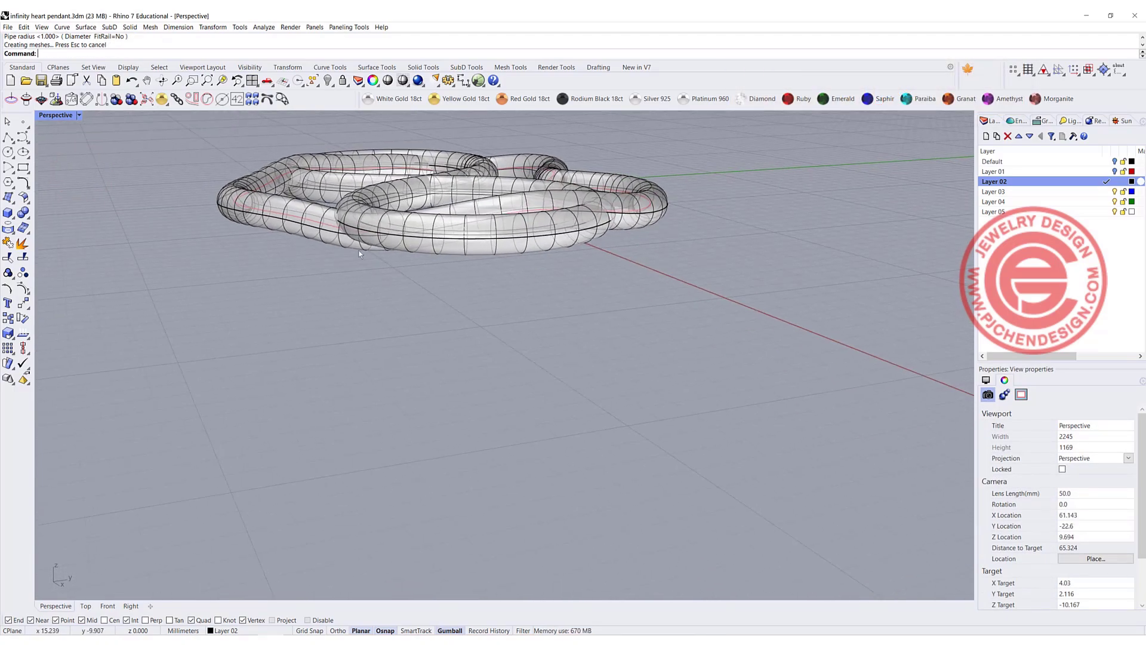
{"action": "right_click_drag", "start_coordinate": [246, 220], "coordinate": [381, 382]}
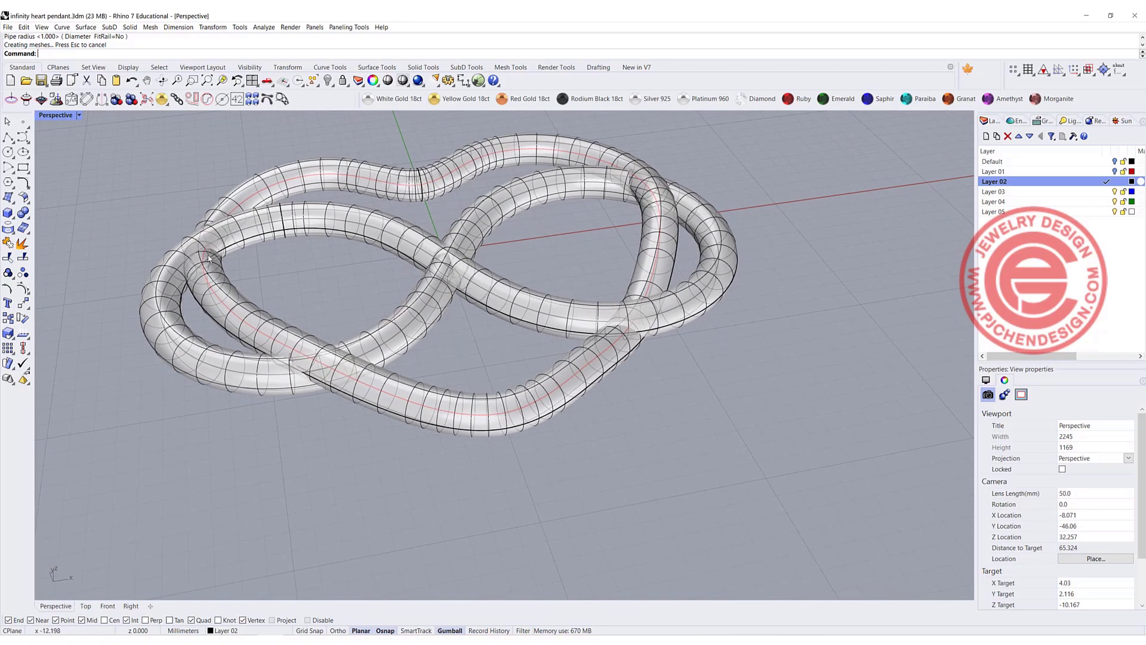
{"action": "right_click_drag", "start_coordinate": [205, 239], "coordinate": [315, 322]}
{"action": "left_click", "coordinate": [358, 246]}
{"action": "left_click", "coordinate": [408, 263]}
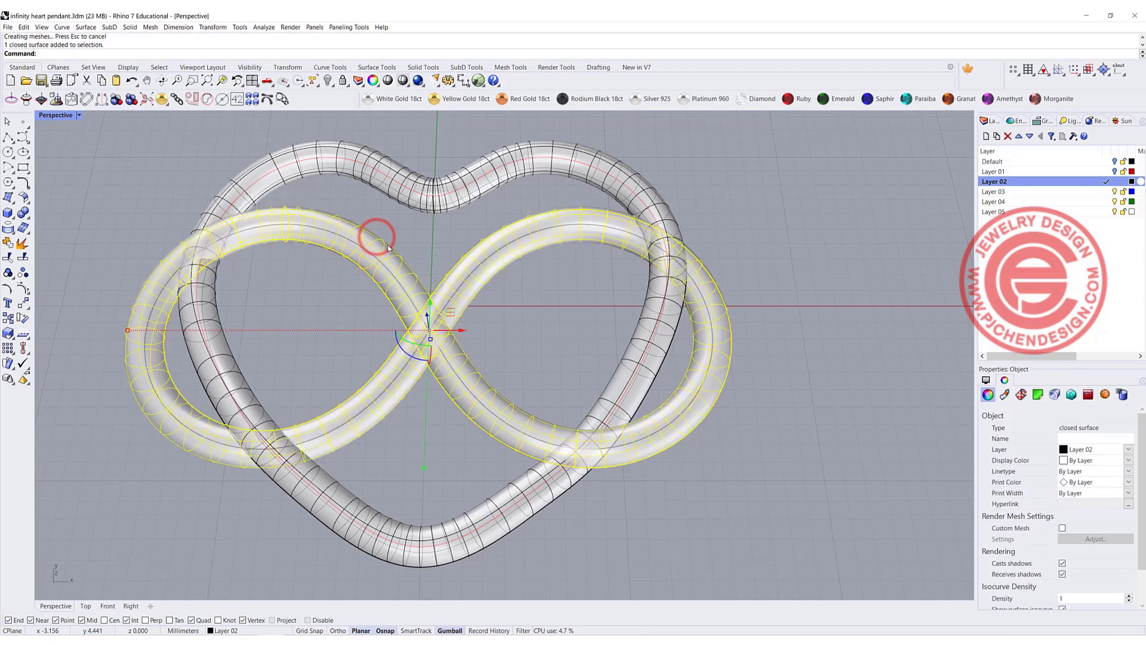
{"action": "key", "text": "Delete"}
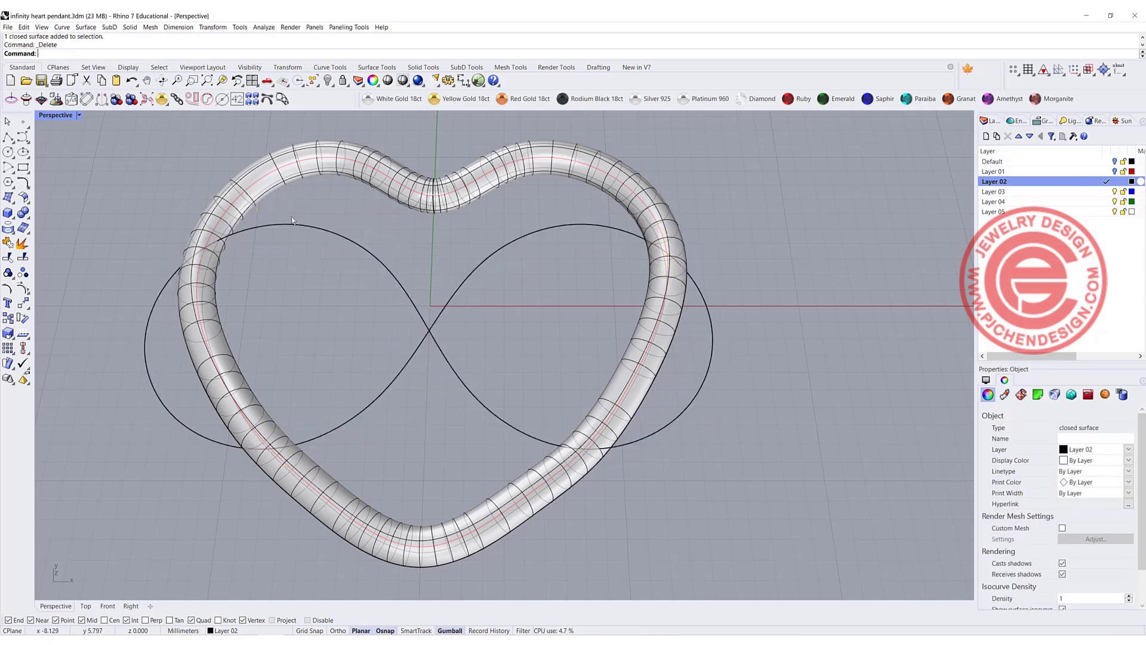
{"action": "left_click", "coordinate": [306, 171]}
{"action": "key", "text": "Delete"}
{"action": "right_click_drag", "start_coordinate": [415, 274], "coordinate": [459, 254]}
- Lower two control points of the infinity curve by 1 mm
{"action": "left_click", "coordinate": [412, 222]}
{"action": "mouse_move", "coordinate": [637, 242]}
{"action": "right_mouse_down"}
{"action": "mouse_move", "coordinate": [613, 237]}
{"action": "mouse_move", "coordinate": [648, 223]}
{"action": "right_mouse_up"}
{"action": "left_click", "coordinate": [650, 220]}
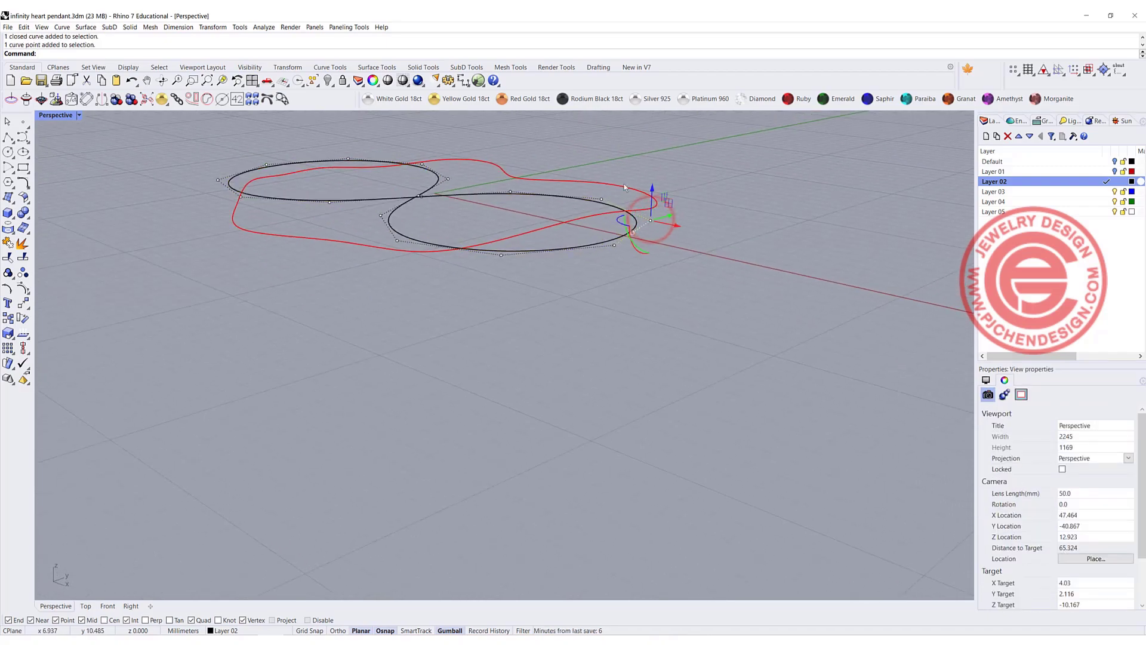
{"action": "right_click_drag", "start_coordinate": [624, 221], "coordinate": [642, 286], "text": "shift"}
{"action": "right_click_drag", "start_coordinate": [402, 289], "coordinate": [332, 259]}
{"action": "left_click", "coordinate": [332, 259], "text": "shift"}
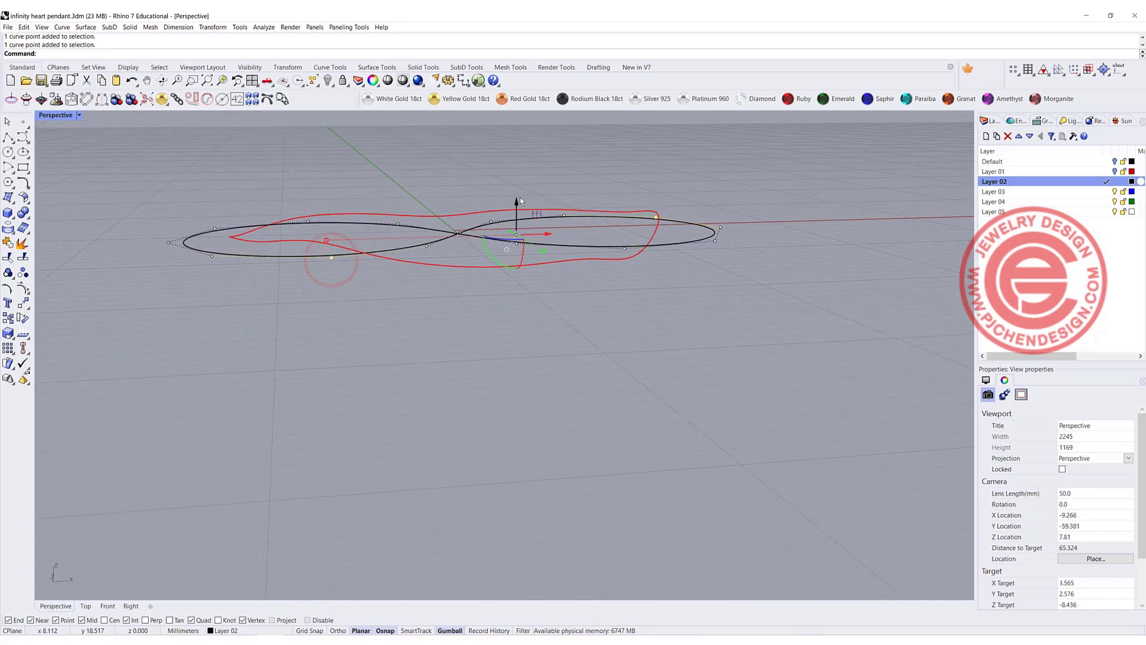
{"action": "left_click", "coordinate": [516, 201]}
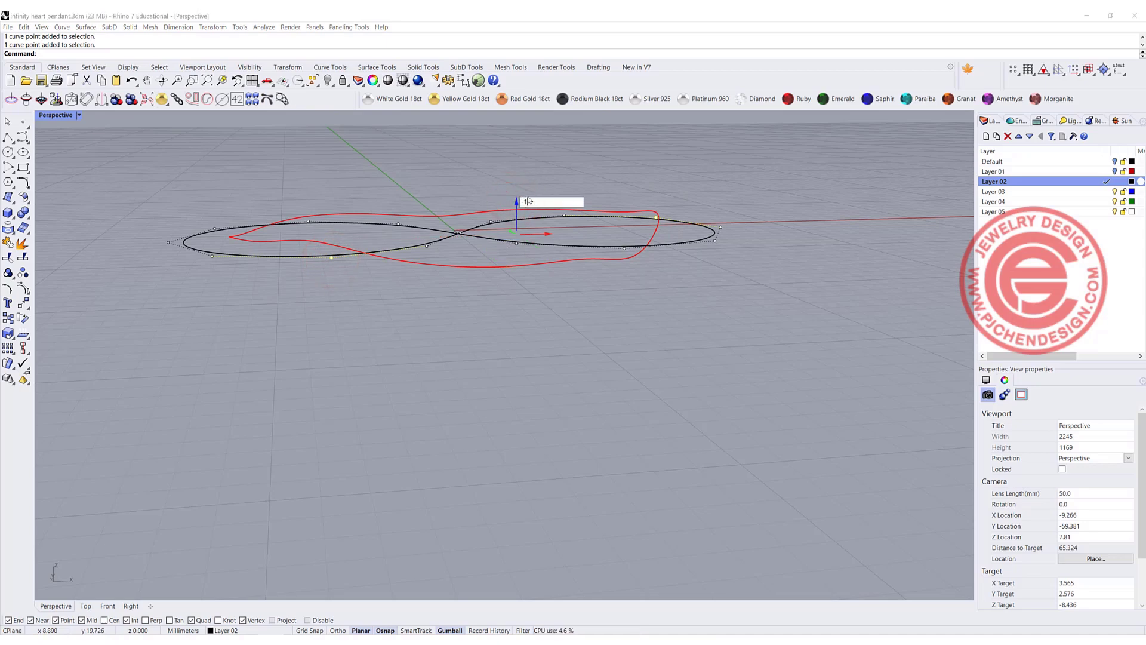
{"action": "type", "text": "-1"}
{"action": "key", "text": "Return"}
- Shift two more infinity control points vertically, then clear the point selection
{"action": "right_click_drag", "start_coordinate": [511, 156], "coordinate": [603, 403]}
{"action": "left_click", "coordinate": [594, 403]}
{"action": "left_click", "coordinate": [204, 249], "text": "shift"}
{"action": "right_click_drag", "start_coordinate": [238, 263], "coordinate": [396, 250]}
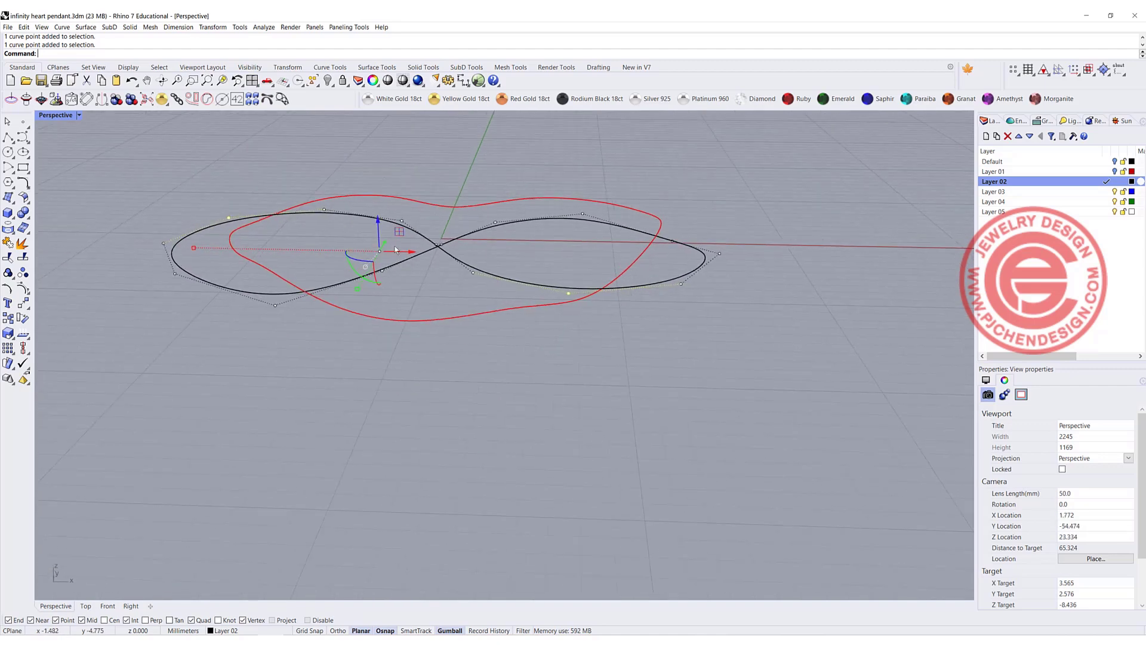
{"action": "left_click", "coordinate": [377, 220]}
{"action": "key", "text": "Return"}
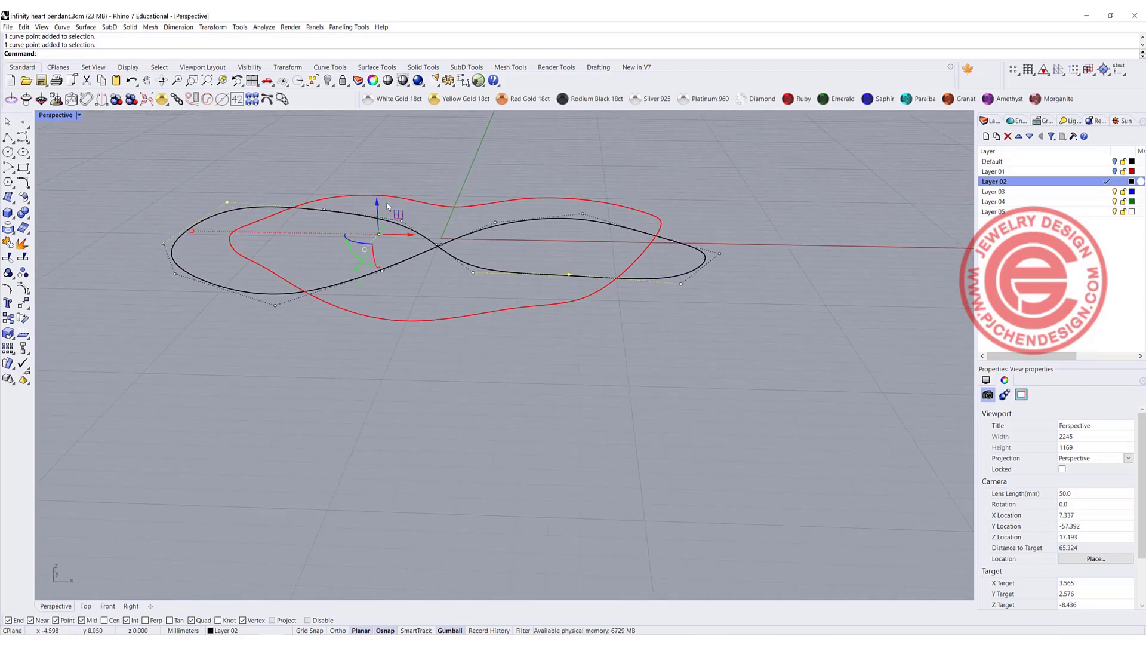
{"action": "left_click", "coordinate": [616, 376]}
{"action": "right_click_drag", "start_coordinate": [616, 377], "coordinate": [793, 466]}
{"action": "key", "text": "ctrl+a"}
{"action": "left_click", "coordinate": [8, 213]}
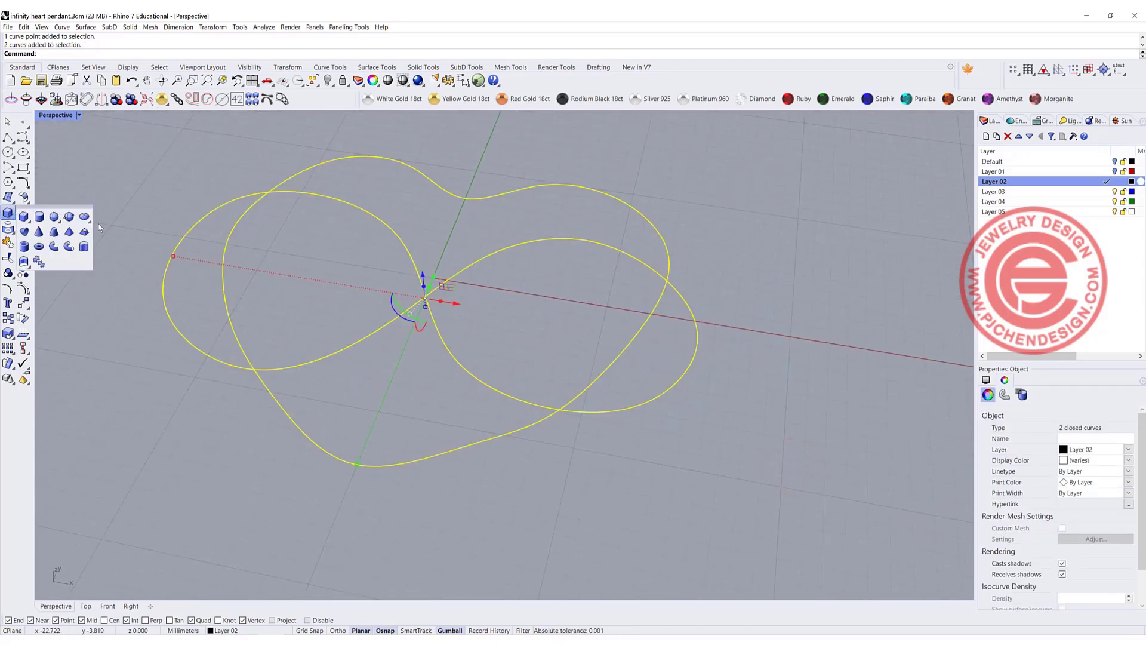
{"action": "left_click", "coordinate": [64, 235]}
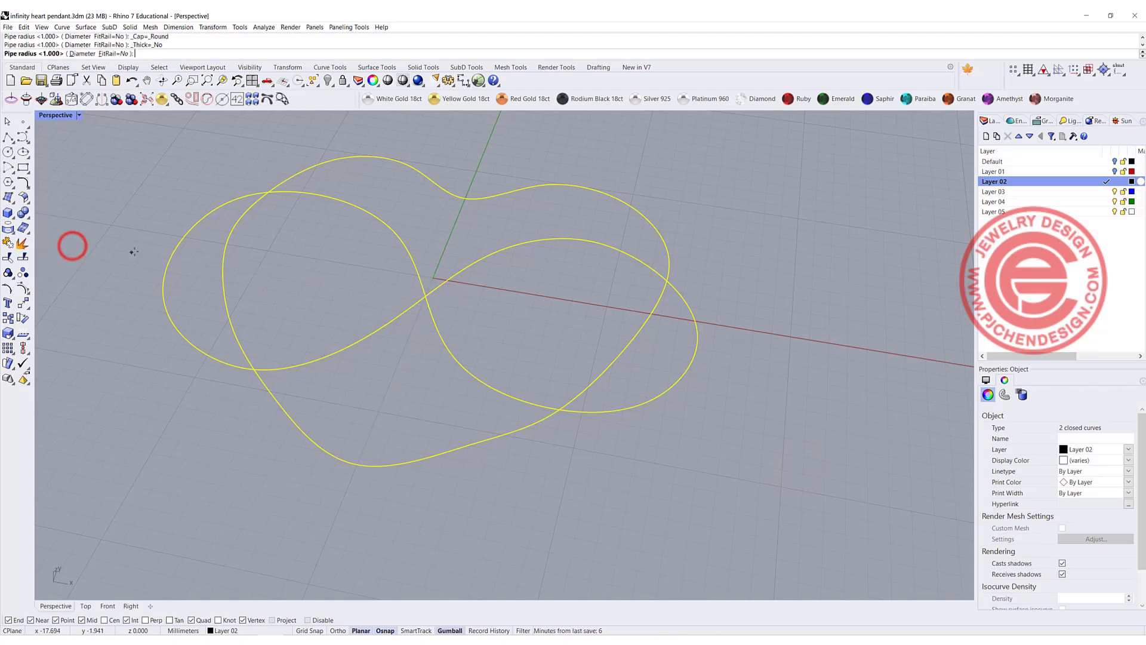
{"action": "right_click", "coordinate": [758, 307]}
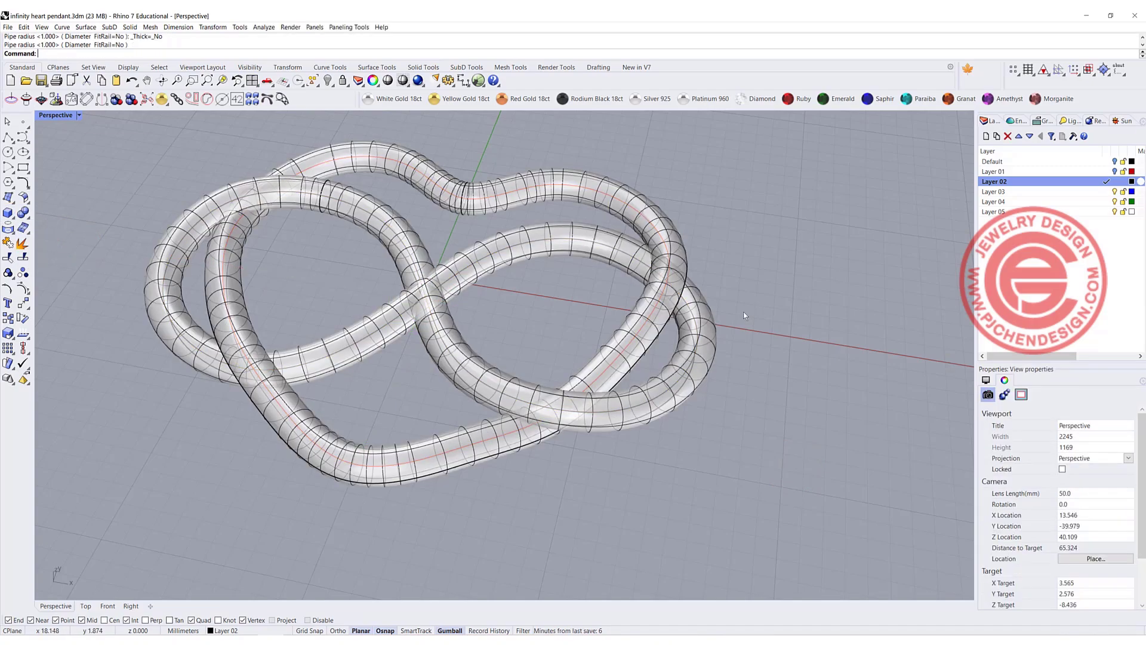
{"action": "right_click_drag", "start_coordinate": [718, 331], "coordinate": [710, 197]}
{"action": "right_click_drag", "start_coordinate": [537, 194], "coordinate": [685, 425]}
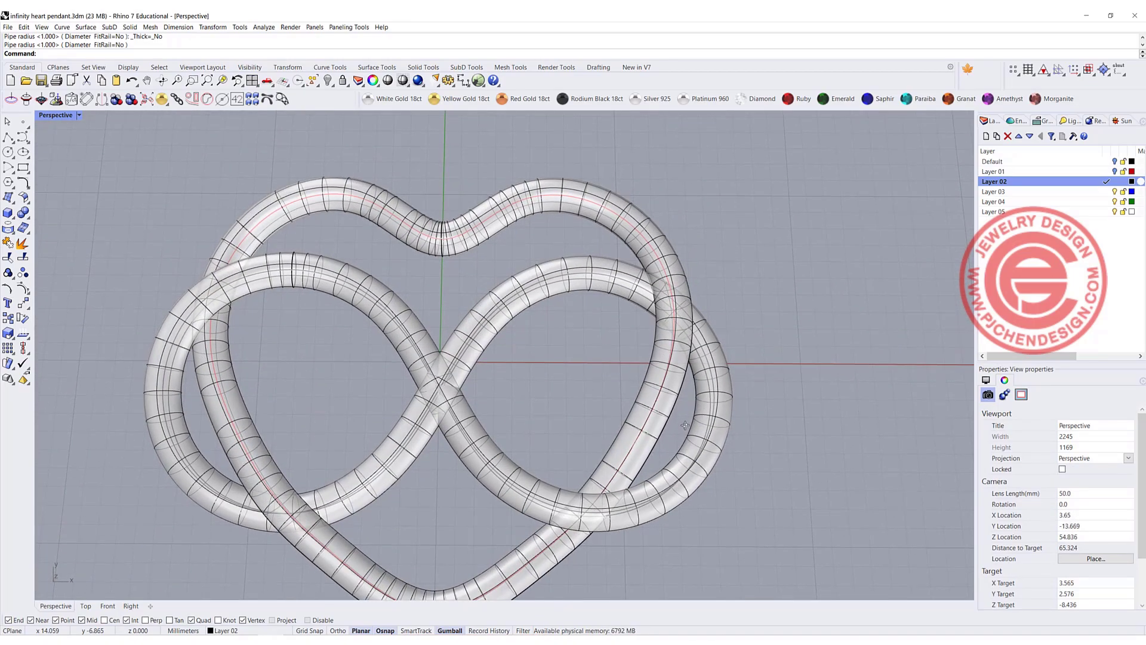
{"action": "left_click", "coordinate": [734, 387]}
{"action": "key", "text": "Delete"}
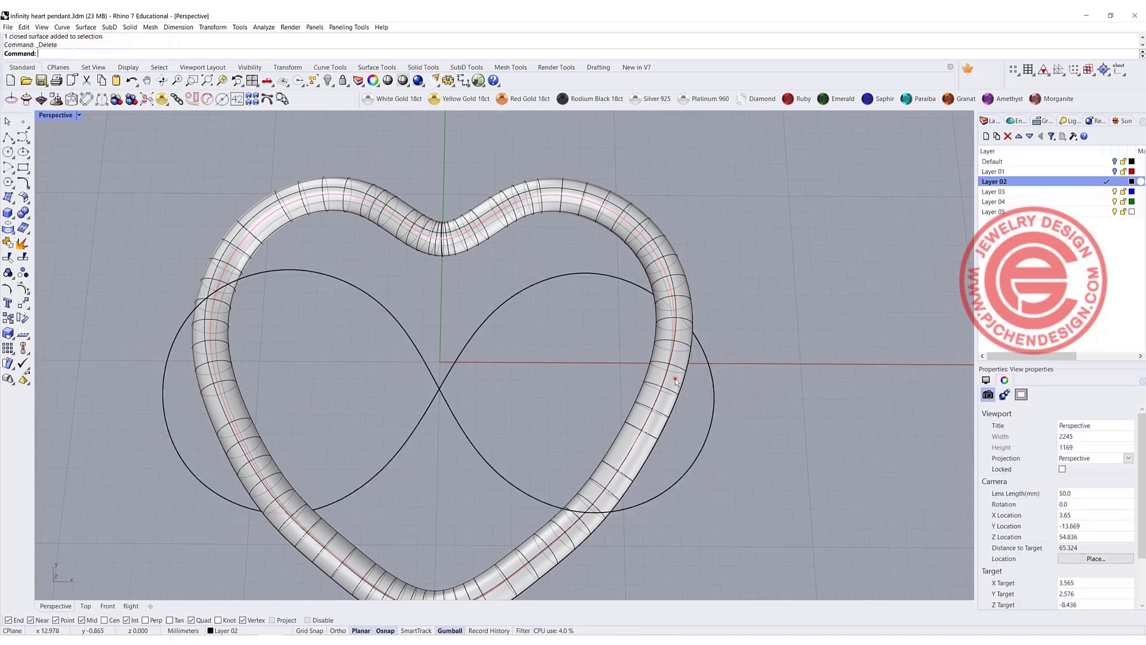
{"action": "right_click_drag", "start_coordinate": [675, 379], "coordinate": [458, 236]}
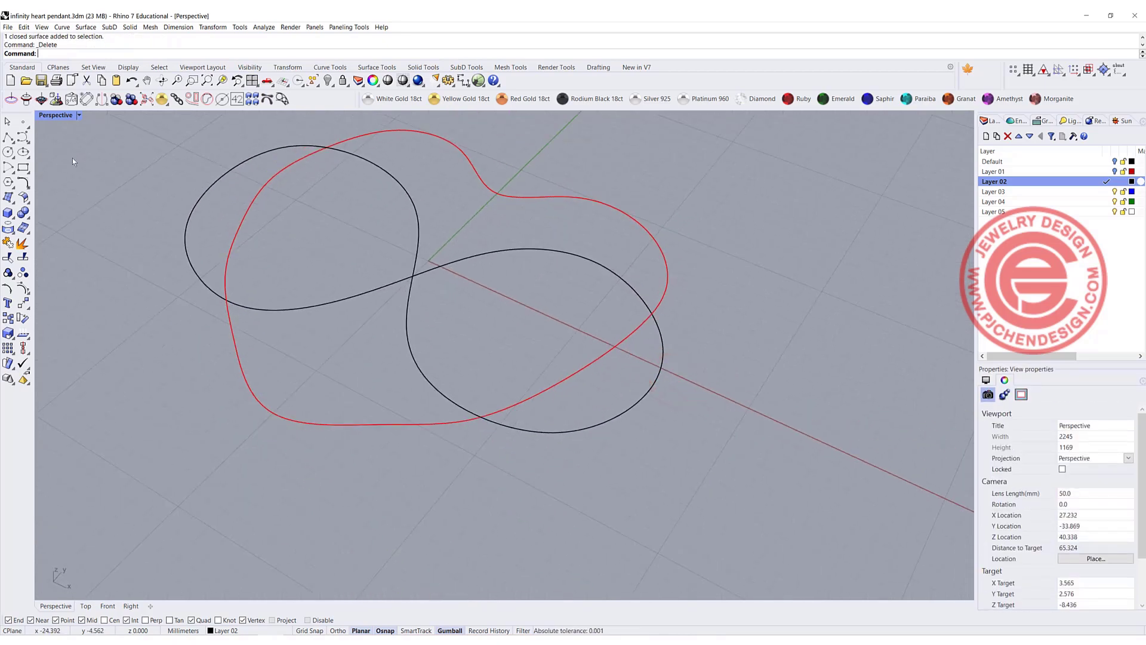
- Start a rounded rectangle, then cancel it and switch to the four-viewport layout
{"action": "left_click", "coordinate": [20, 170]}
{"action": "left_click", "coordinate": [99, 171]}
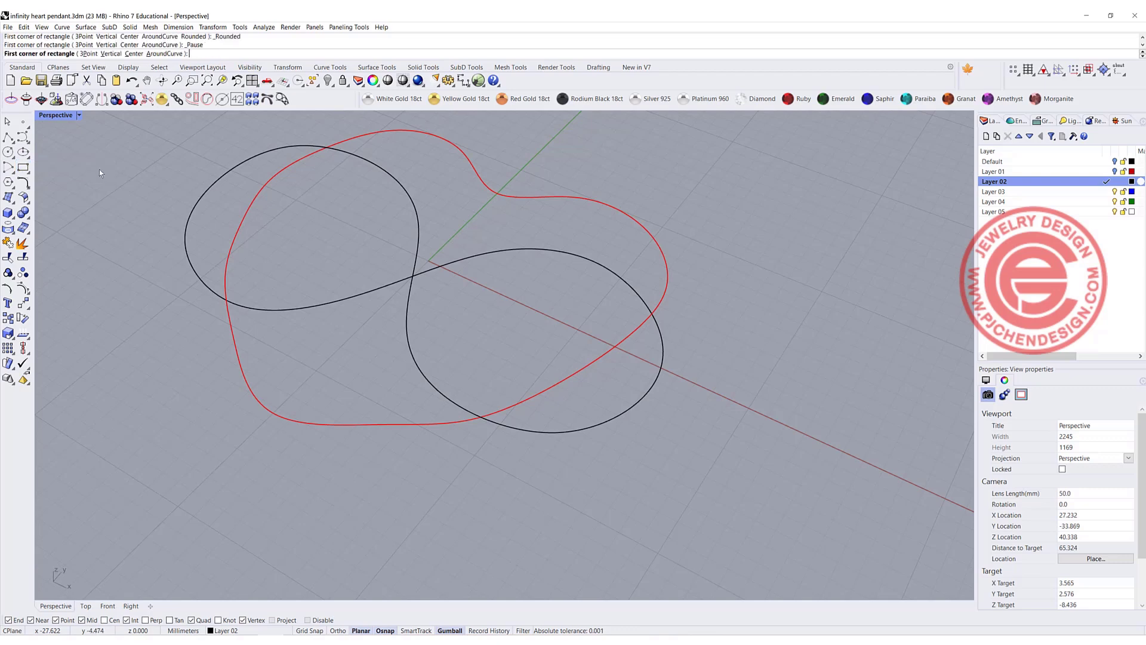
{"action": "left_click", "coordinate": [496, 191]}
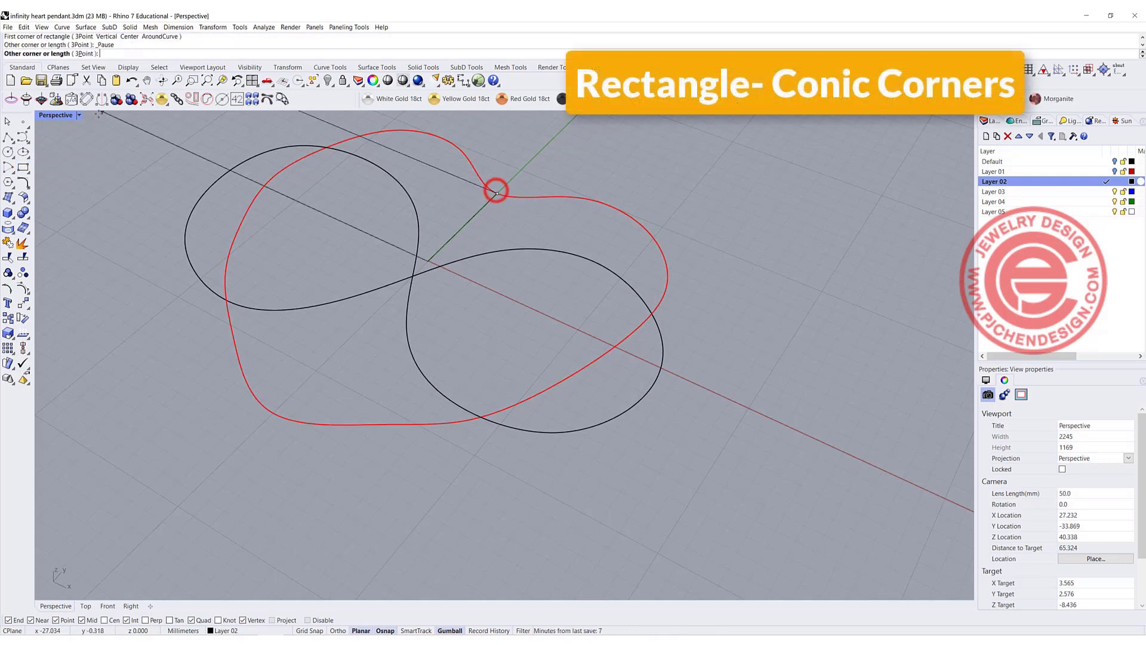
{"action": "double_click", "coordinate": [55, 115]}
{"action": "key", "text": "Escape"}
{"action": "right_click_drag", "start_coordinate": [824, 455], "coordinate": [684, 435]}
- Draw a centred rounded-corner square profile on the heart's top cusp in the Right view
{"action": "right_click", "coordinate": [89, 178]}
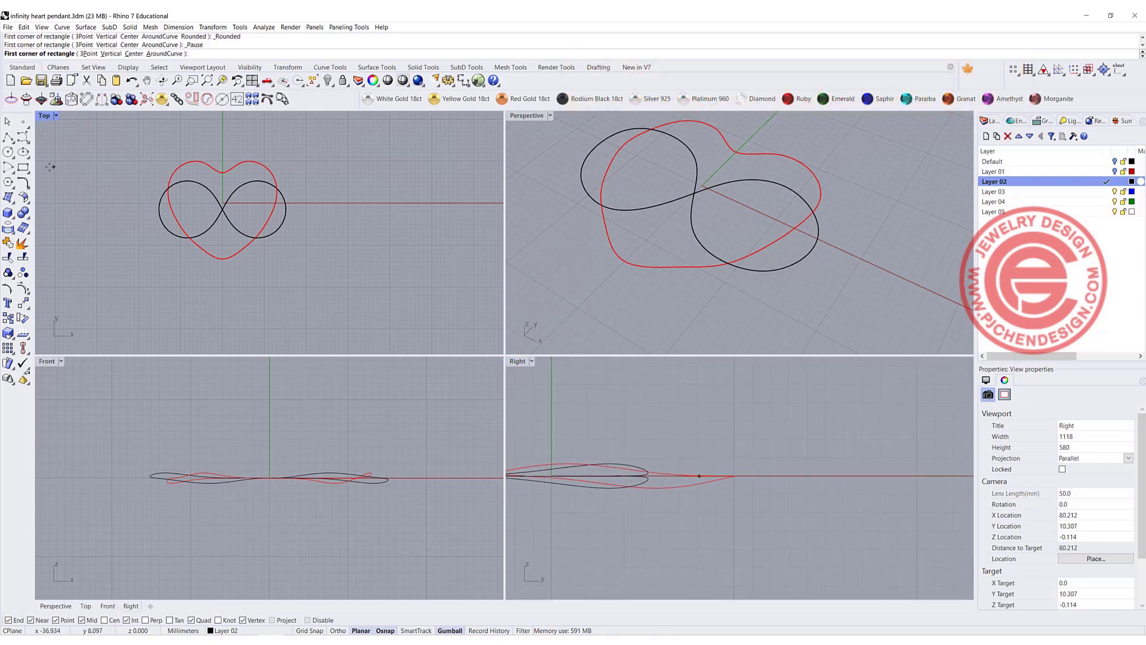
{"action": "mouse_move", "coordinate": [24, 170]}
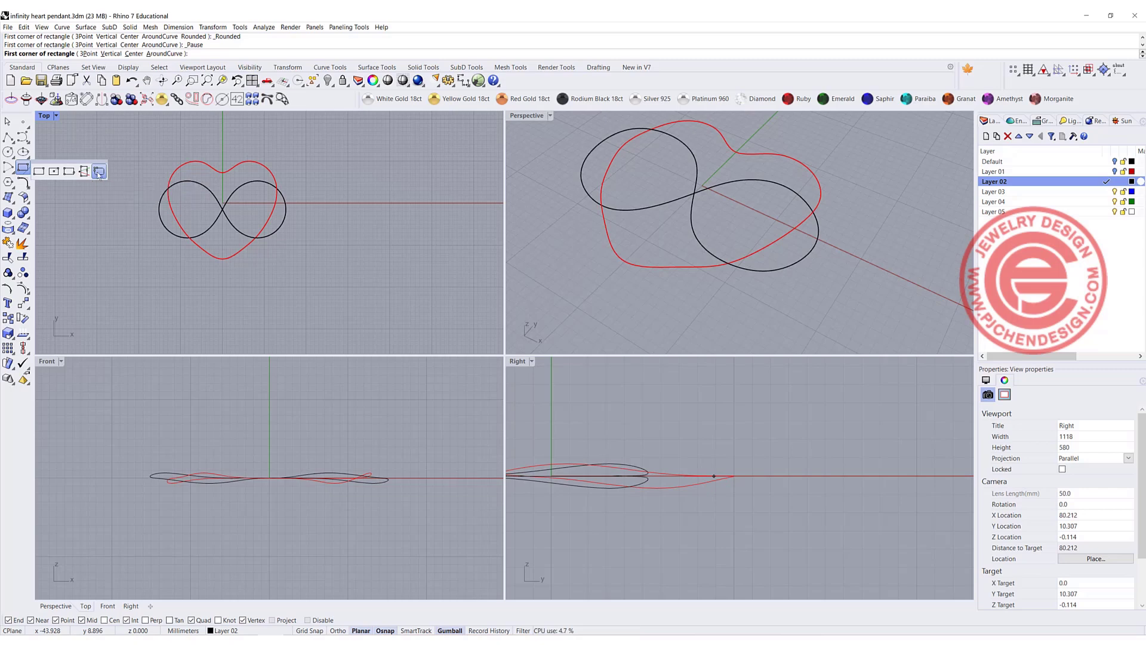
{"action": "left_click", "coordinate": [134, 54]}
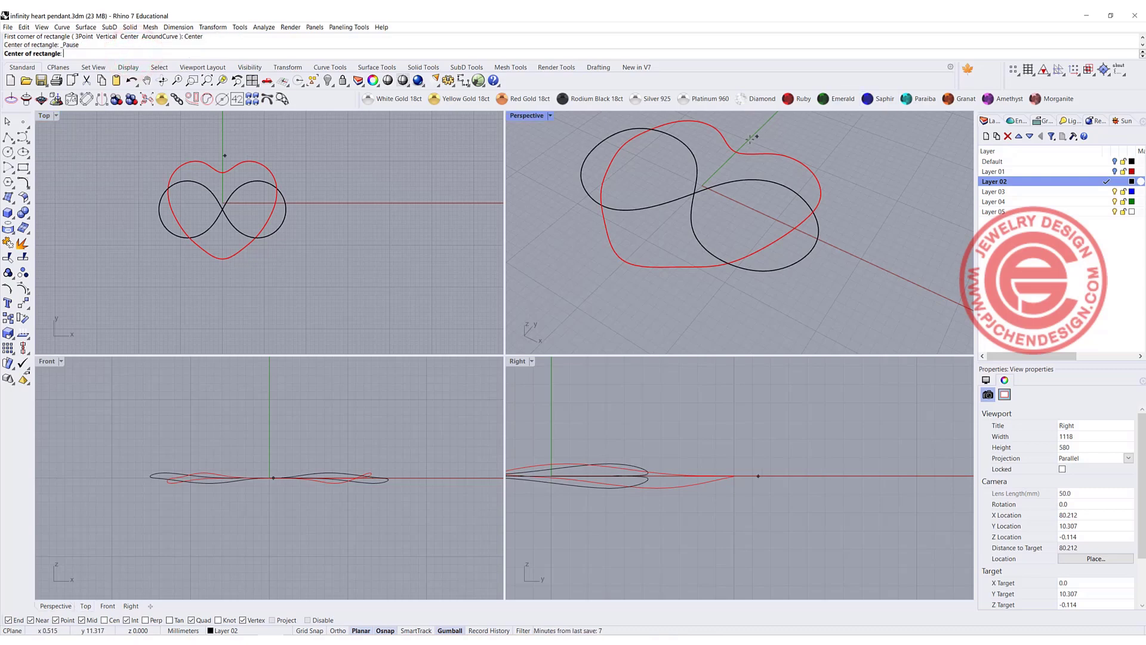
{"action": "left_click", "coordinate": [738, 152]}
{"action": "scroll", "coordinate": [742, 491], "scroll_direction": "up", "scroll_amount": 3}
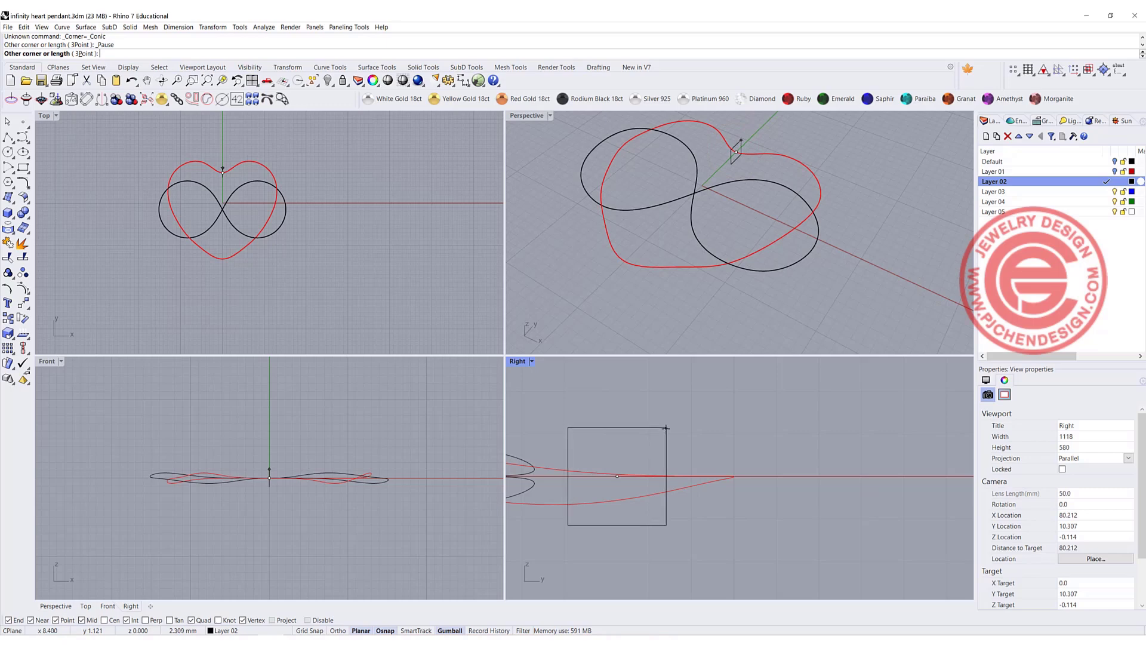
{"action": "left_click", "coordinate": [666, 427]}
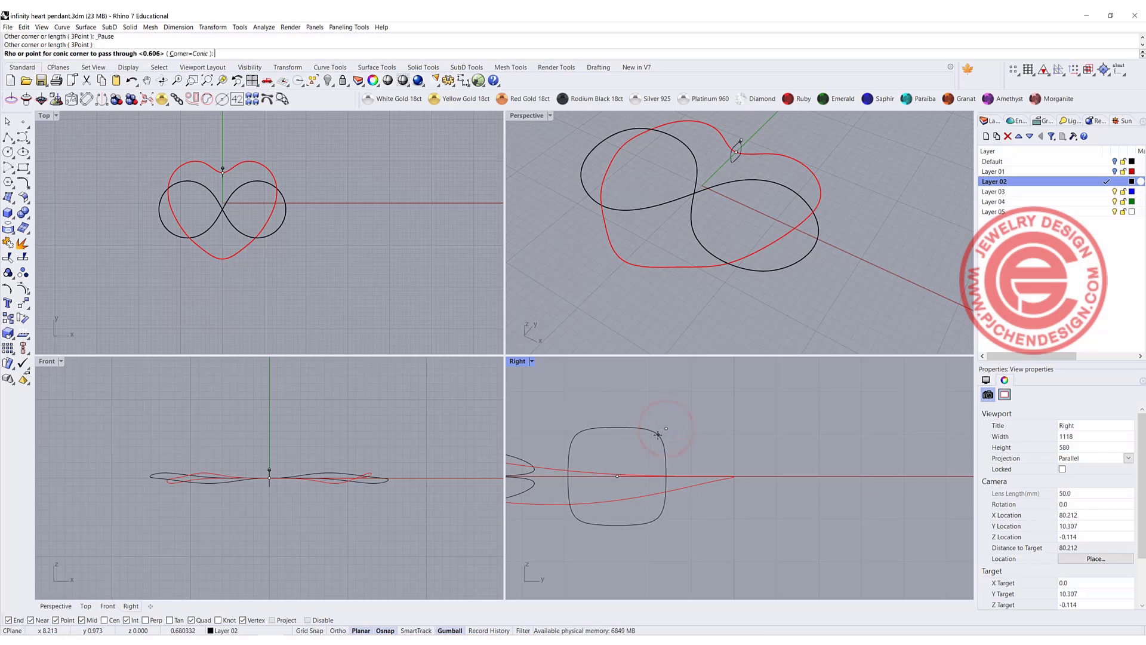
{"action": "left_click", "coordinate": [658, 434]}
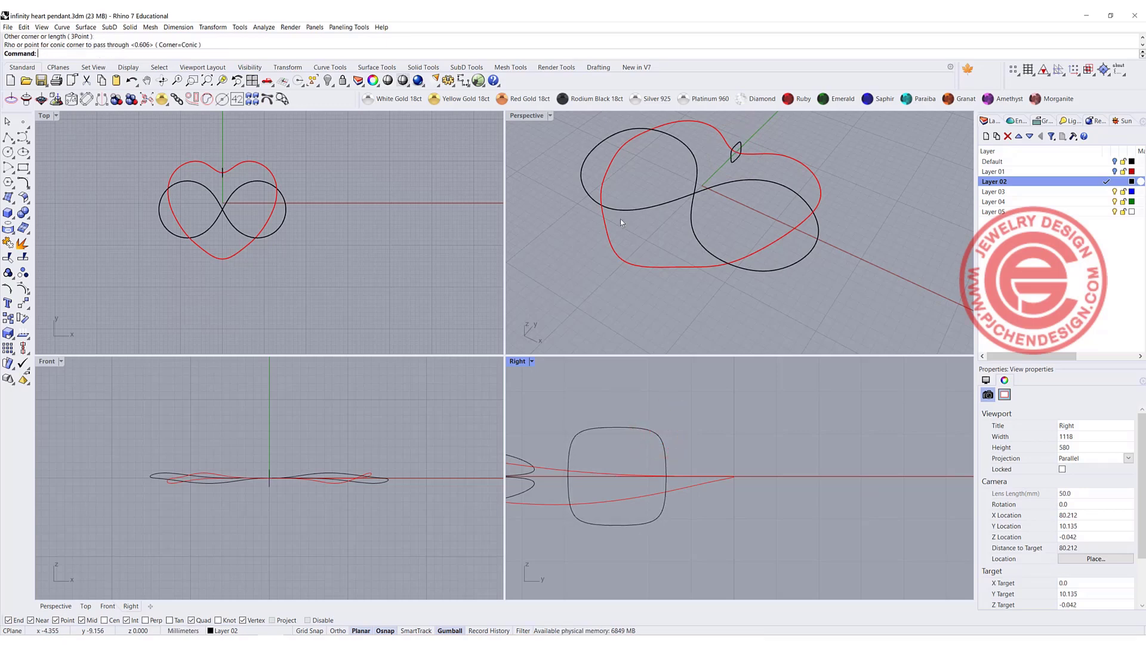
{"action": "left_click", "coordinate": [351, 164]}
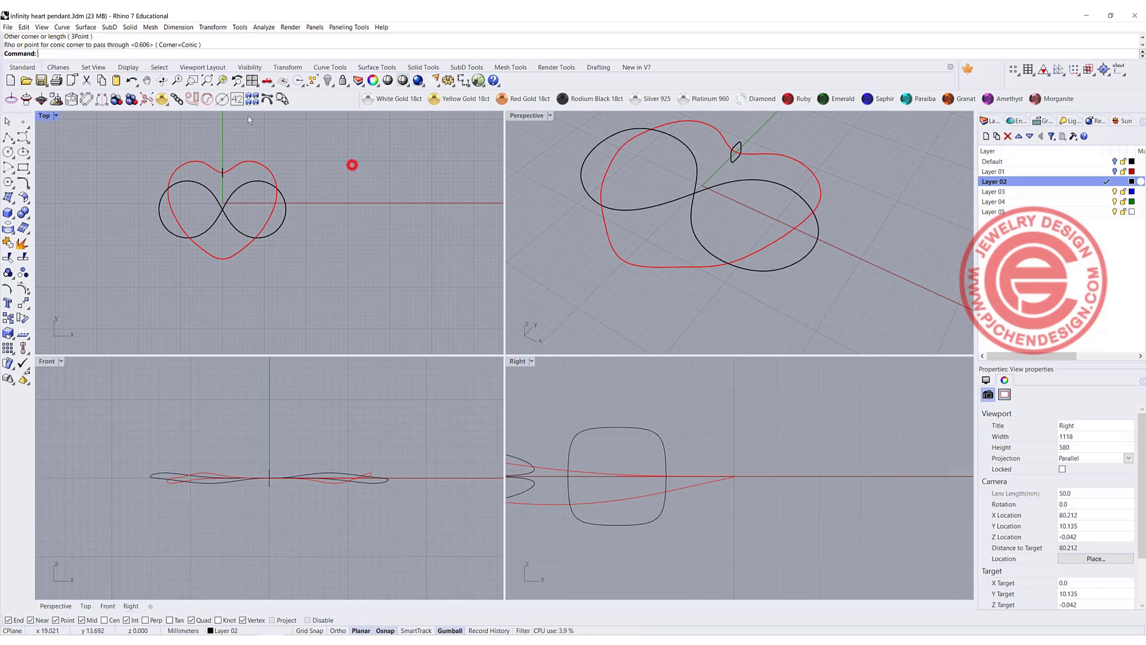
{"action": "left_click", "coordinate": [86, 27]}
- Sweep 1 Rail the rounded profile along the heart curve to form the heart tube
{"action": "left_click", "coordinate": [107, 58]}
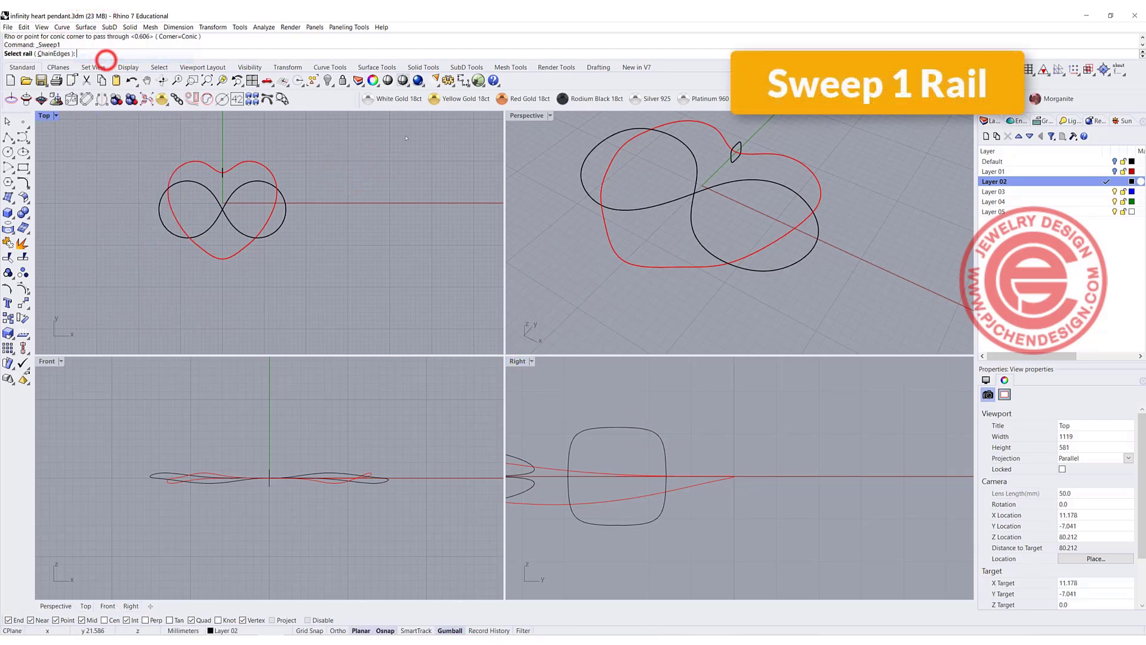
{"action": "left_click", "coordinate": [782, 154]}
{"action": "left_click", "coordinate": [735, 154]}
{"action": "key", "text": "Return"}
{"action": "key", "text": "Return"}
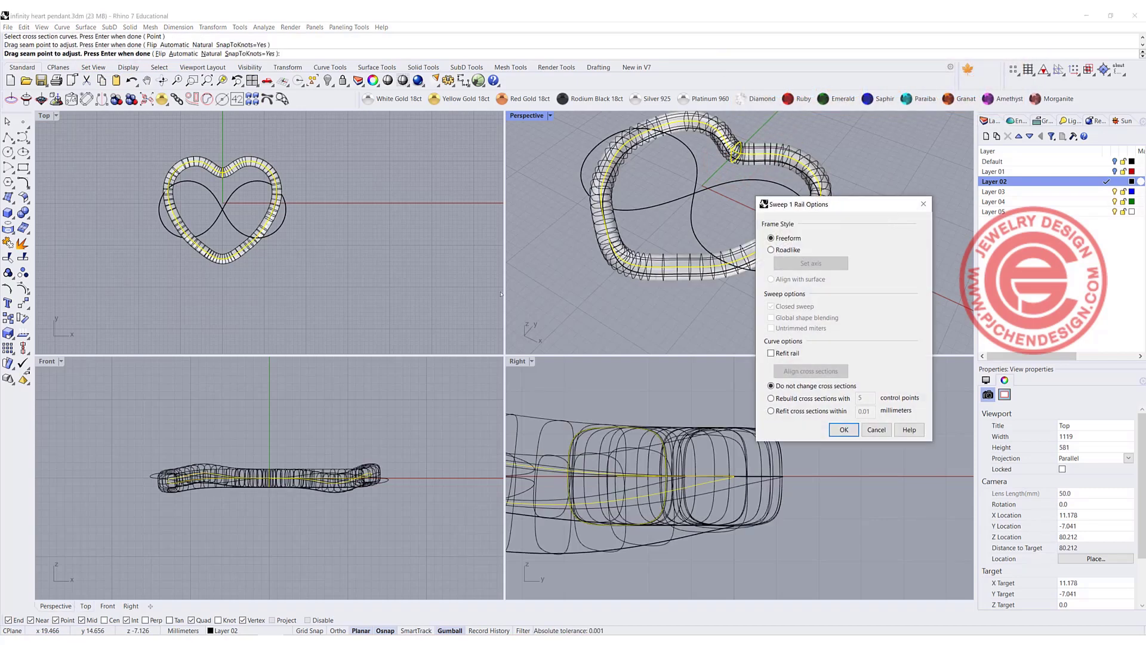
{"action": "scroll", "coordinate": [232, 177], "scroll_direction": "up", "scroll_amount": 10}
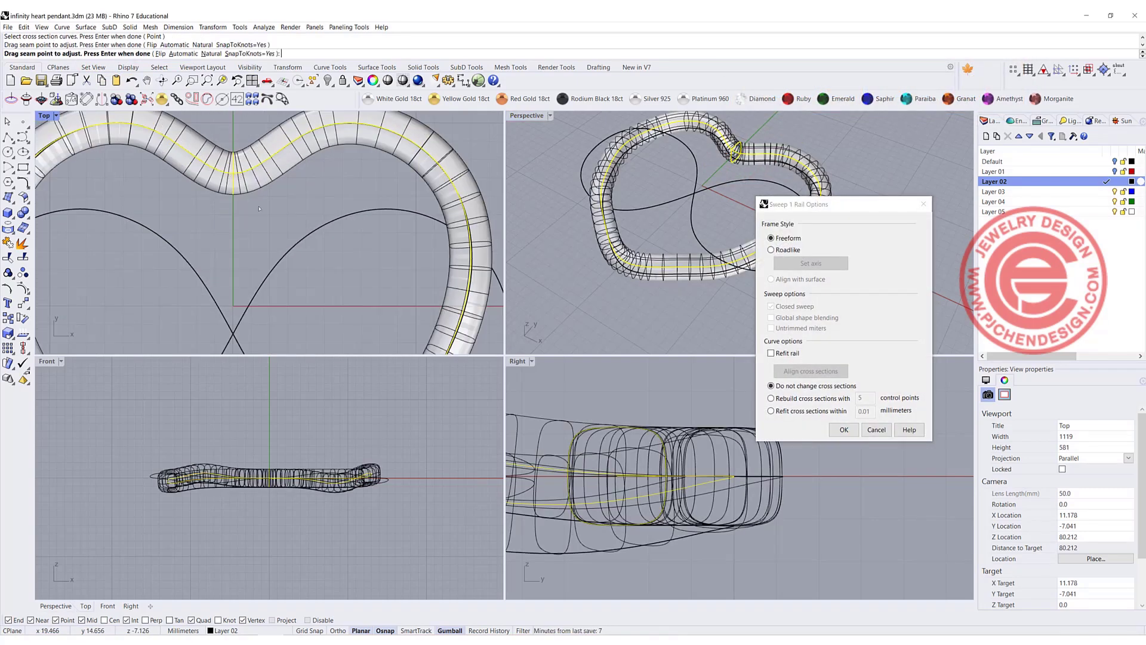
{"action": "scroll", "coordinate": [309, 226], "scroll_direction": "down", "scroll_amount": 8}
{"action": "scroll", "coordinate": [282, 286], "scroll_direction": "up", "scroll_amount": 8}
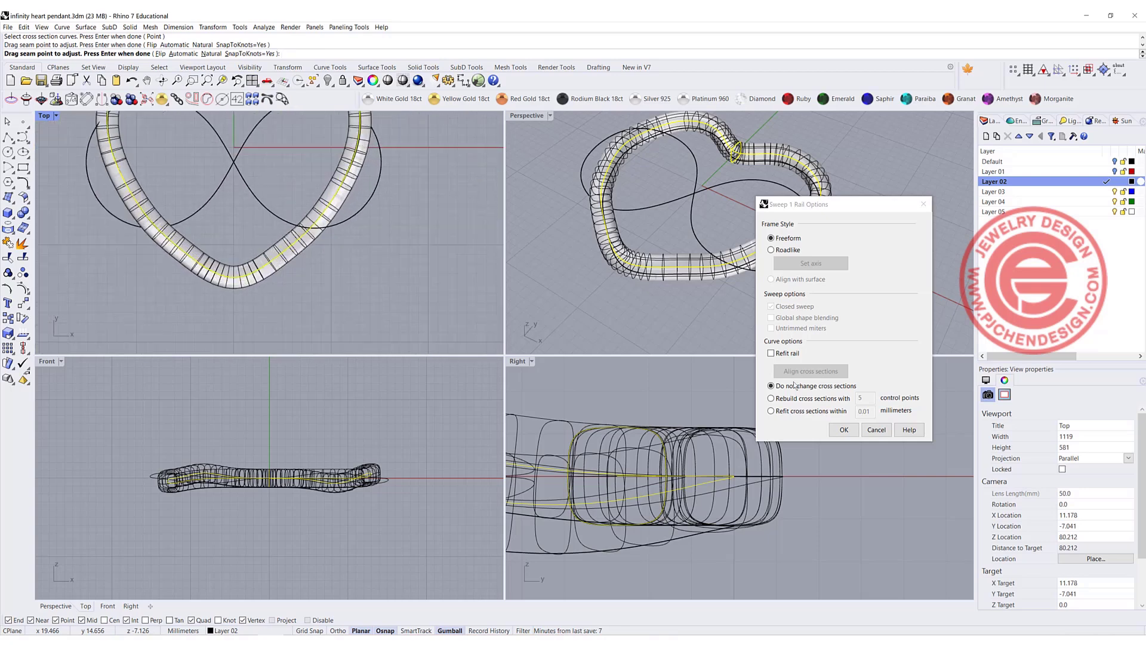
{"action": "left_click", "coordinate": [844, 430]}
- Move the rounded profile beside the heart and rotate it 90 degrees
{"action": "mouse_move", "coordinate": [735, 217]}
{"action": "right_mouse_down"}
{"action": "mouse_move", "coordinate": [741, 236]}
{"action": "mouse_move", "coordinate": [748, 223]}
{"action": "right_mouse_up"}
{"action": "scroll", "coordinate": [311, 205], "scroll_direction": "down", "scroll_amount": 5}
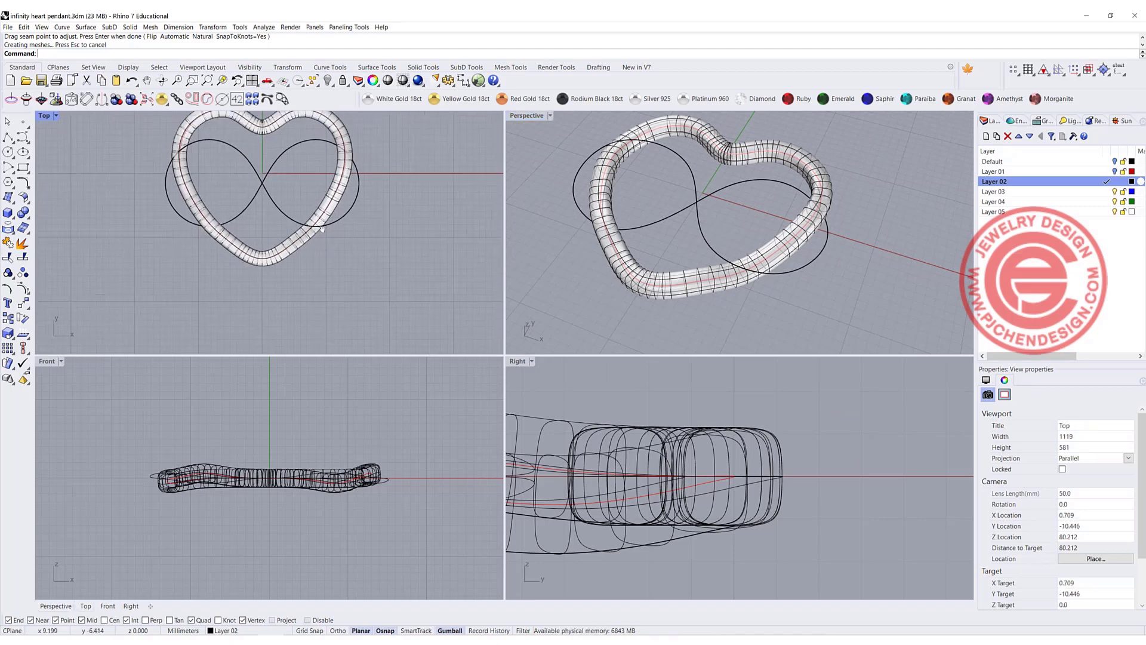
{"action": "left_click", "coordinate": [243, 132]}
{"action": "left_click_drag", "start_coordinate": [281, 145], "coordinate": [410, 210]}
{"action": "left_click_drag", "start_coordinate": [379, 258], "coordinate": [370, 271]}
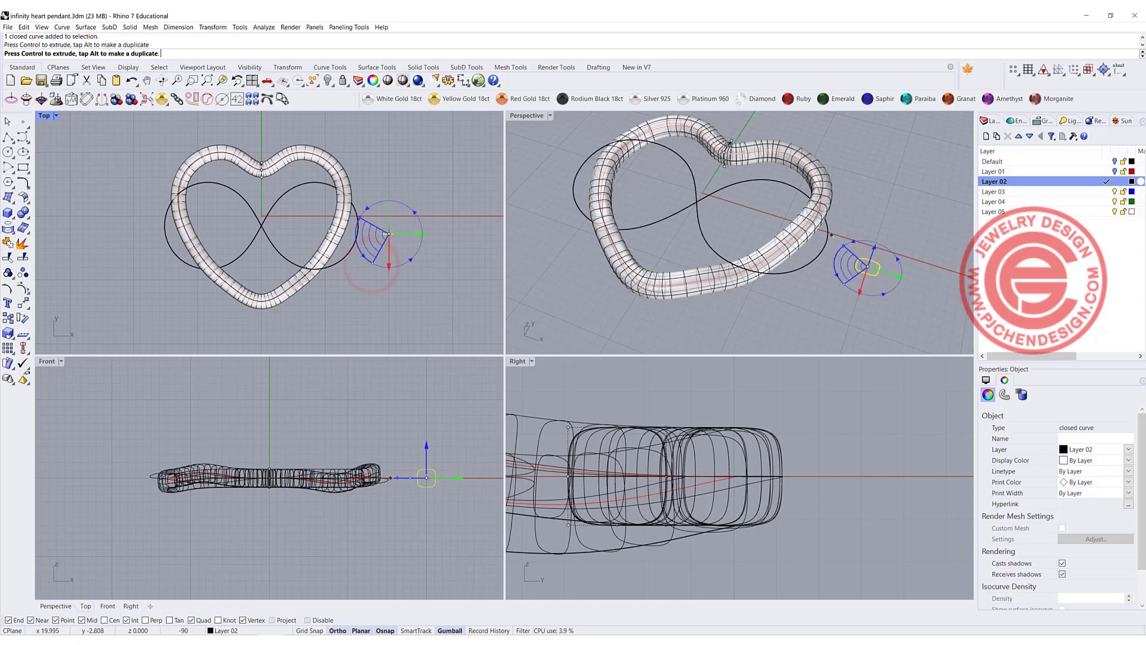
{"action": "left_click", "coordinate": [453, 280]}
- Draw a straight helper line across the profile from side to side
{"action": "right_click_drag", "start_coordinate": [845, 289], "coordinate": [856, 237]}
{"action": "scroll", "coordinate": [858, 236], "scroll_direction": "up", "scroll_amount": 3}
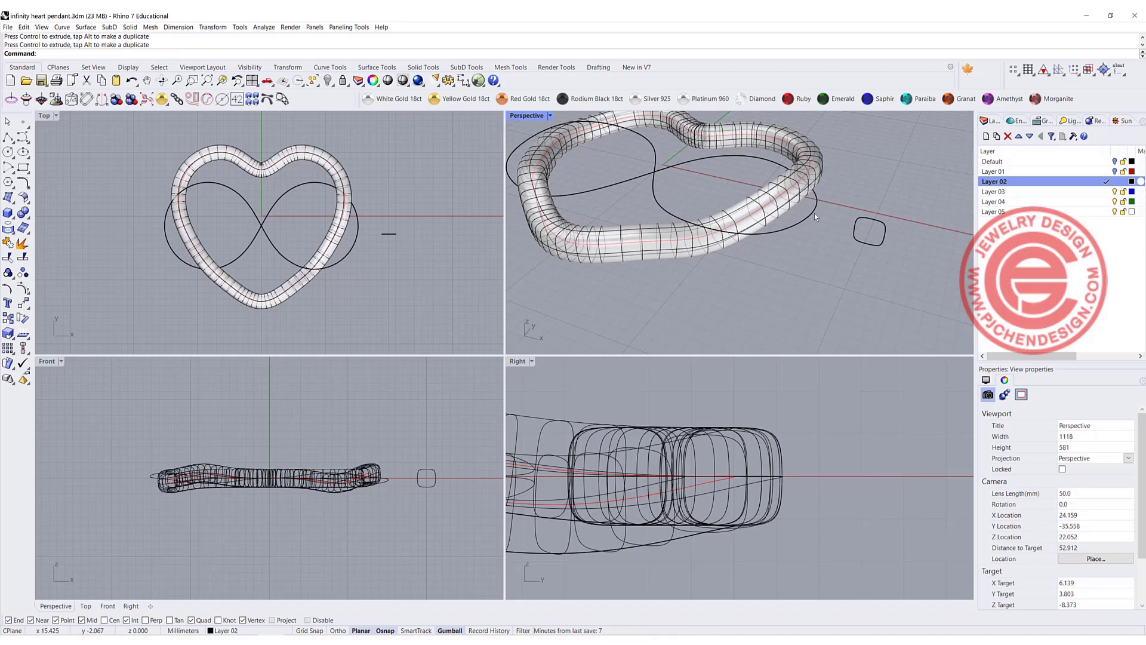
{"action": "left_click", "coordinate": [8, 137]}
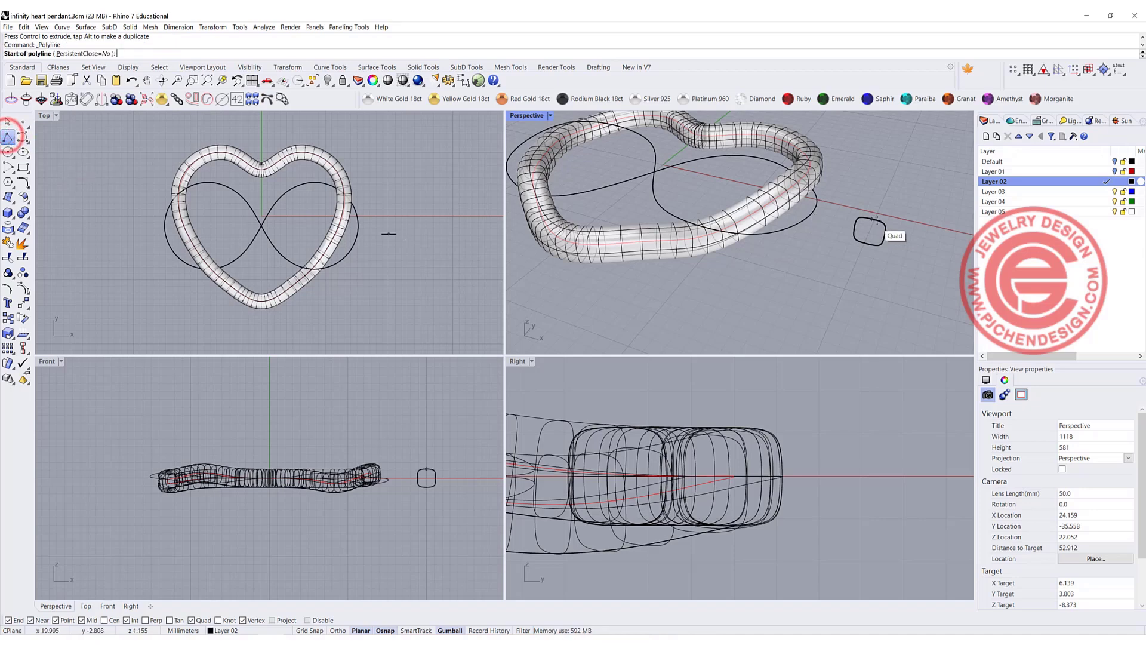
{"action": "left_click", "coordinate": [855, 229]}
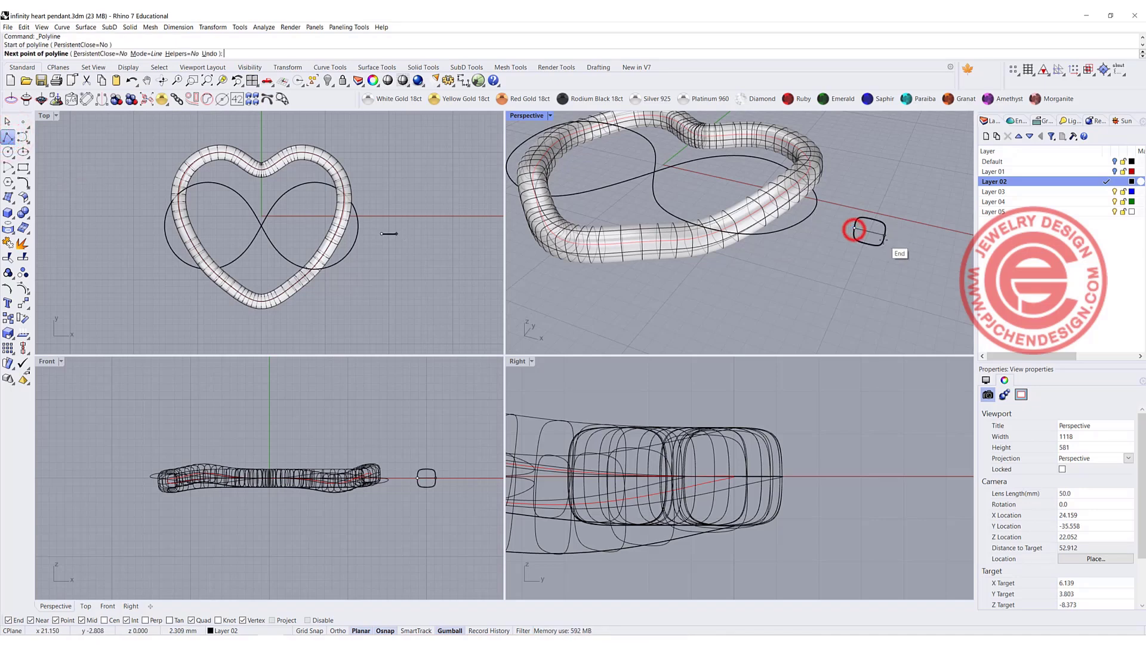
{"action": "left_click", "coordinate": [884, 234]}
{"action": "scroll", "coordinate": [884, 235], "scroll_direction": "up", "scroll_amount": 3}
{"action": "key", "text": "Return"}
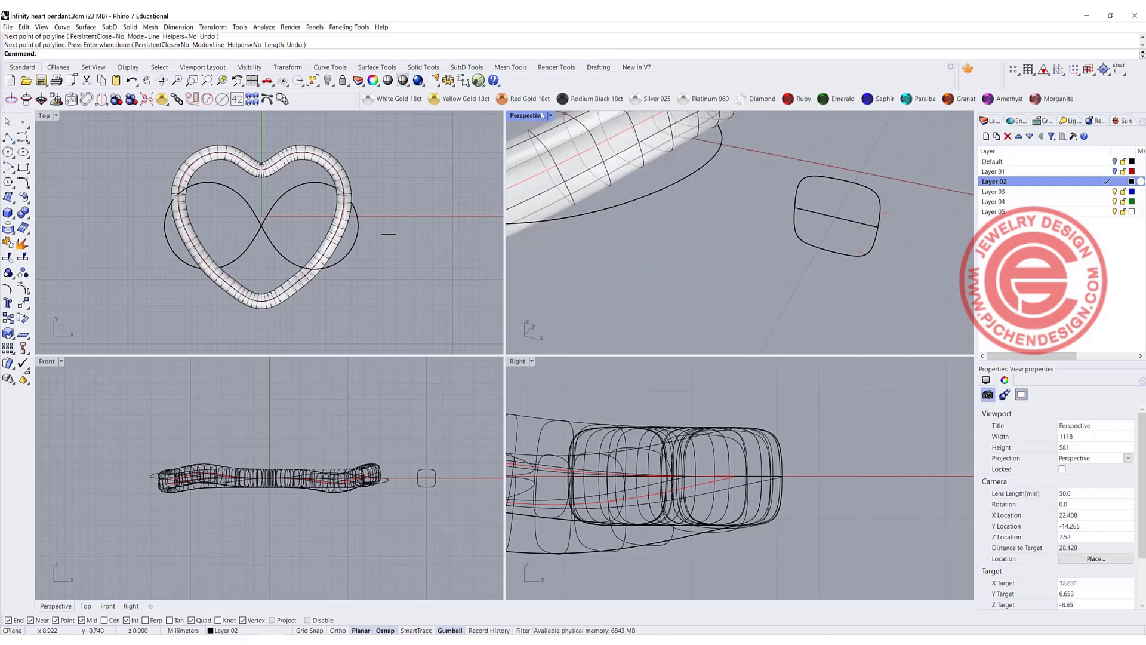
- Move the profile and line by the line's midpoint onto the infinity curve's right end
{"action": "double_click", "coordinate": [525, 116]}
{"action": "right_click_drag", "start_coordinate": [608, 256], "coordinate": [627, 310]}
{"action": "left_click_drag", "start_coordinate": [671, 375], "coordinate": [442, 268]}
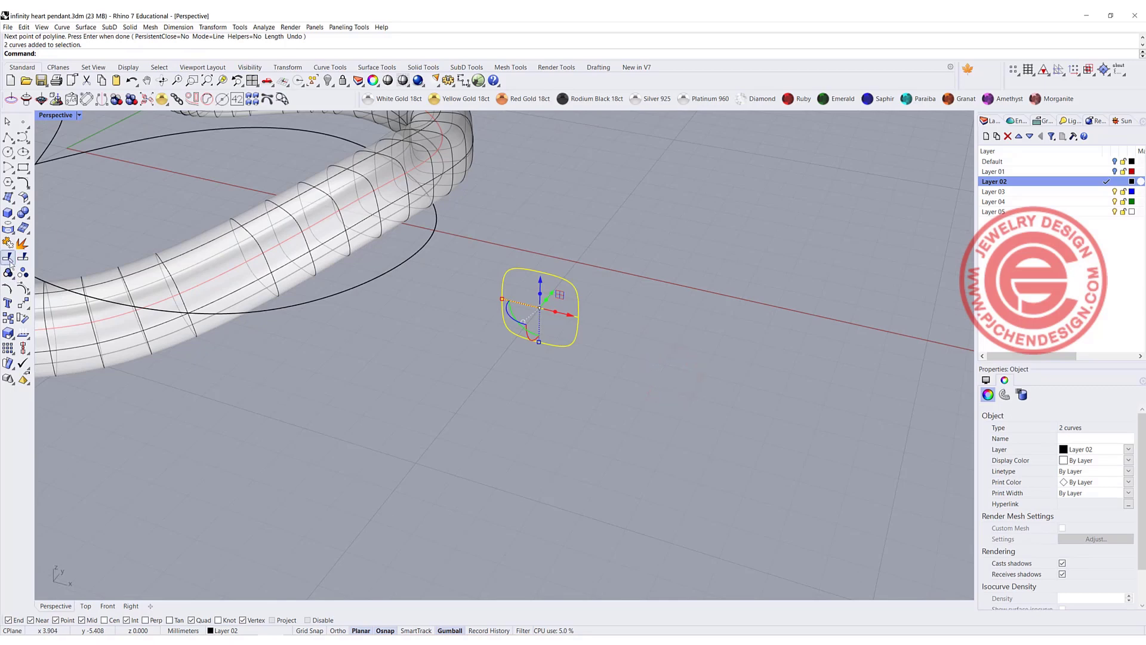
{"action": "left_click", "coordinate": [21, 303]}
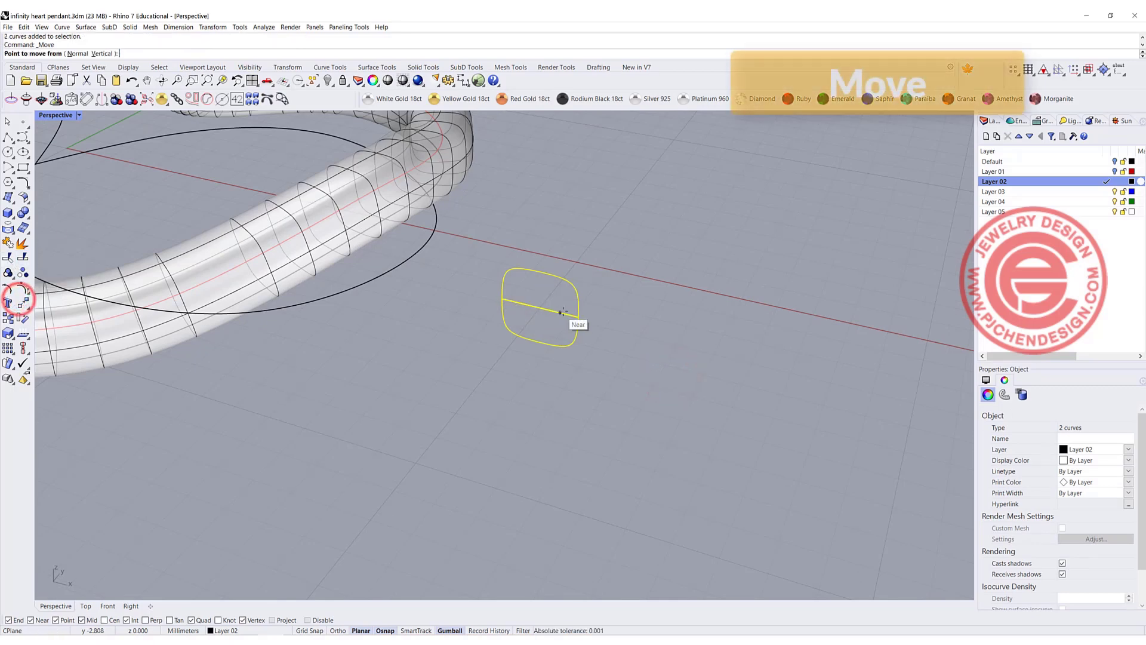
{"action": "left_click", "coordinate": [541, 312]}
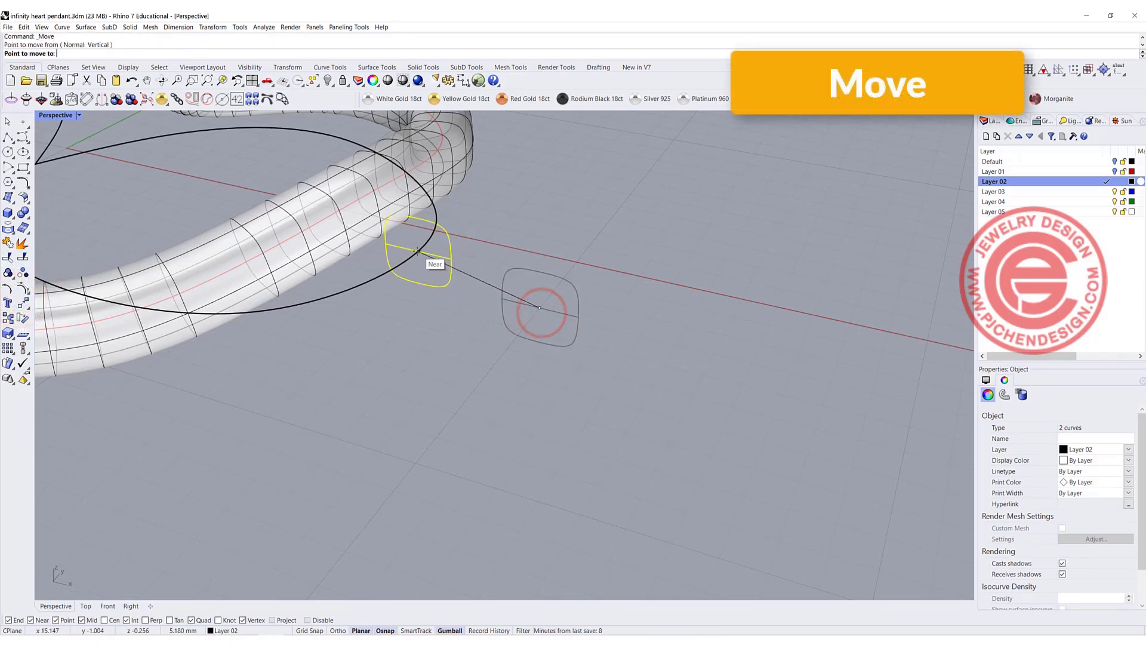
{"action": "left_click", "coordinate": [412, 256]}
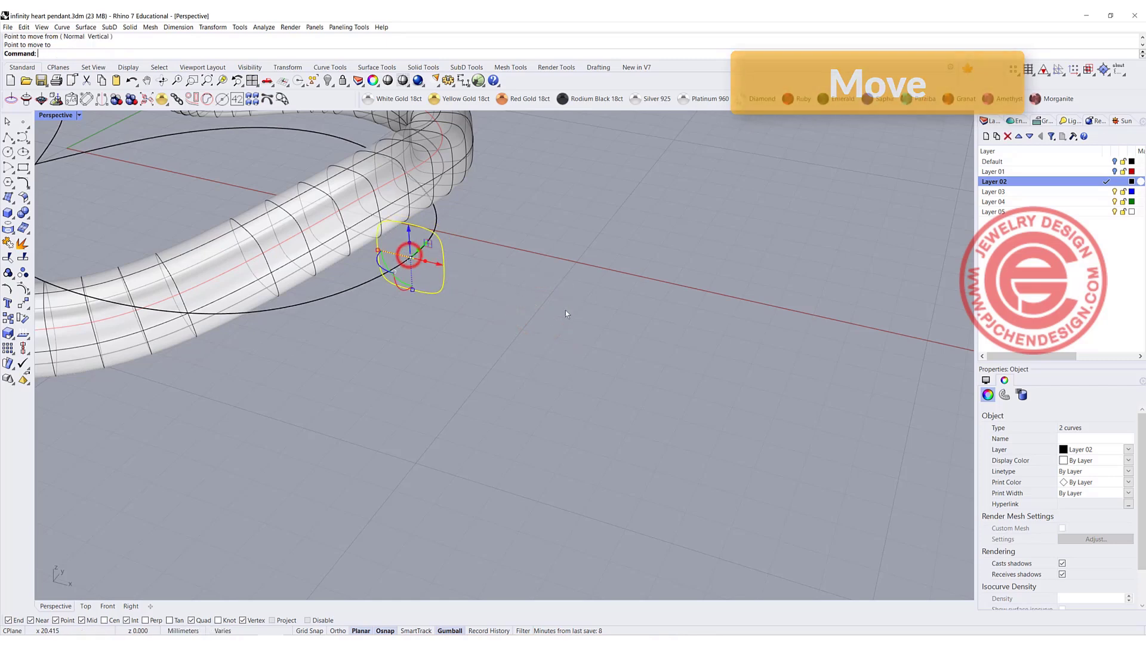
{"action": "left_click", "coordinate": [567, 313]}
- Delete the helper line, leaving the profile on the infinity curve
{"action": "right_click_drag", "start_coordinate": [567, 313], "coordinate": [461, 267]}
{"action": "scroll", "coordinate": [494, 307], "scroll_direction": "up", "scroll_amount": 5}
{"action": "left_click", "coordinate": [480, 278]}
{"action": "key", "text": "Delete"}
{"action": "scroll", "coordinate": [475, 267], "scroll_direction": "down", "scroll_amount": 5}
{"action": "right_click_drag", "start_coordinate": [474, 258], "coordinate": [456, 301]}
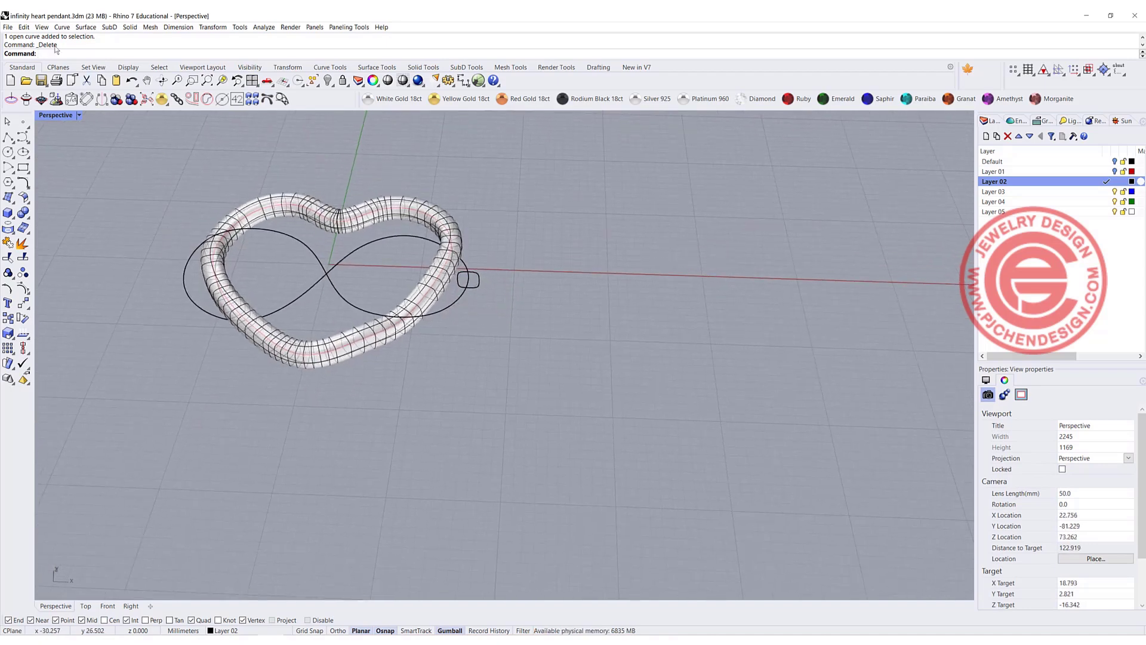
{"action": "left_click", "coordinate": [86, 27]}
- Sweep 1 Rail the profile along the infinity curve to build the second tube
{"action": "left_click", "coordinate": [121, 58]}
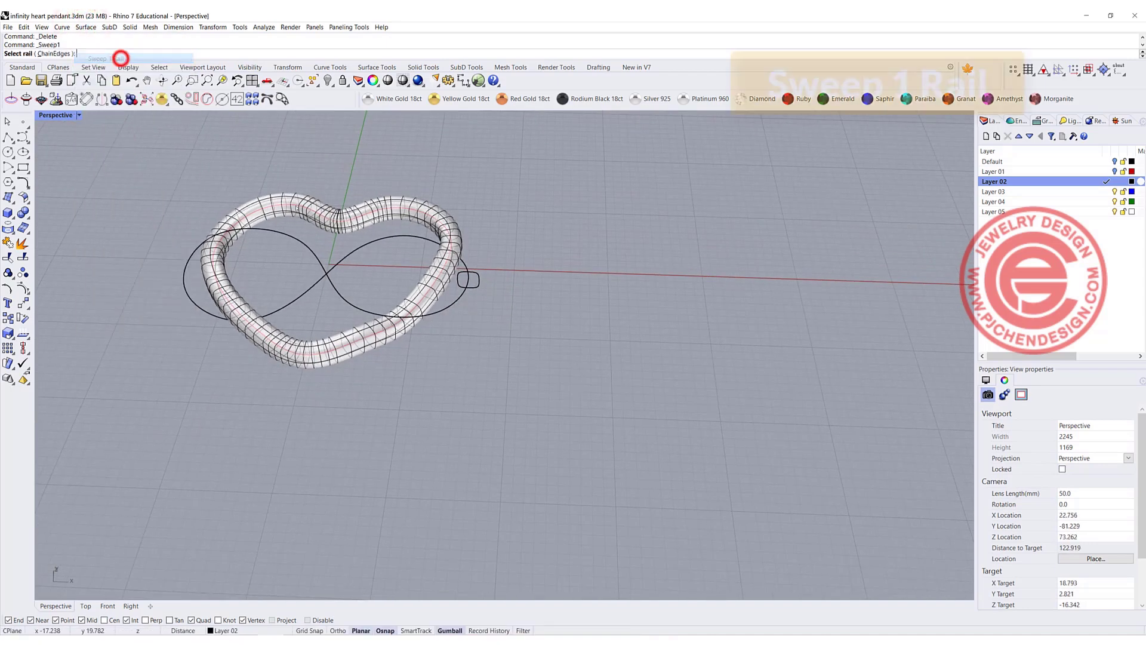
{"action": "scroll", "coordinate": [458, 293], "scroll_direction": "up", "scroll_amount": 3}
{"action": "left_click", "coordinate": [471, 295]}
{"action": "left_click", "coordinate": [489, 286]}
{"action": "right_click", "coordinate": [489, 286]}
{"action": "key", "text": "Return"}
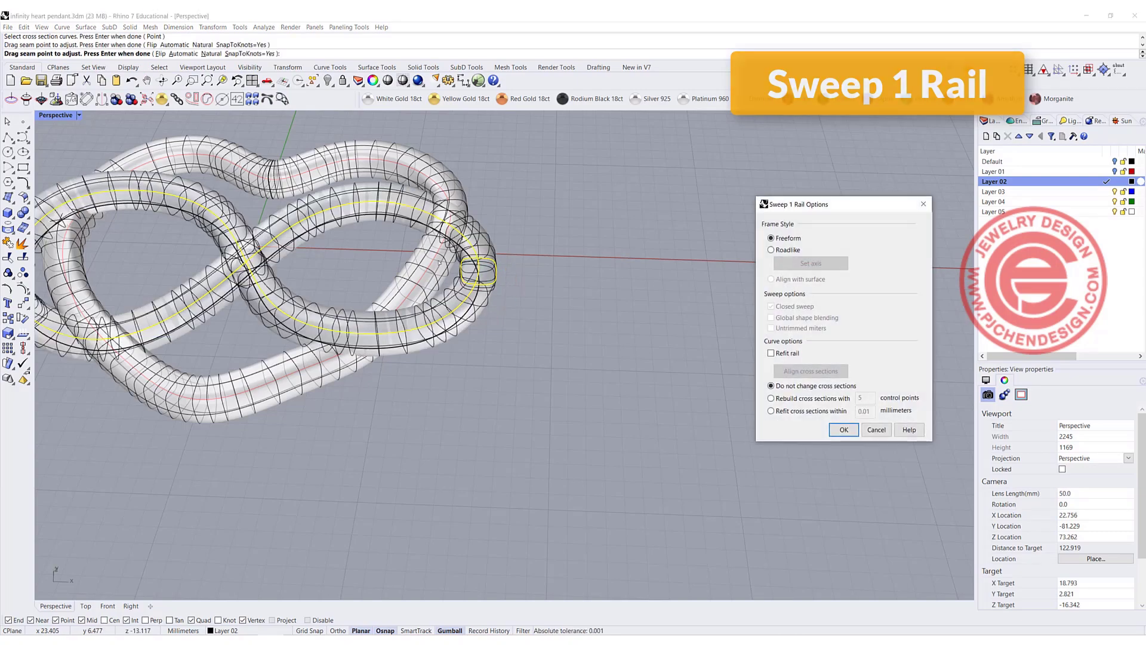
{"action": "key", "text": "Return"}
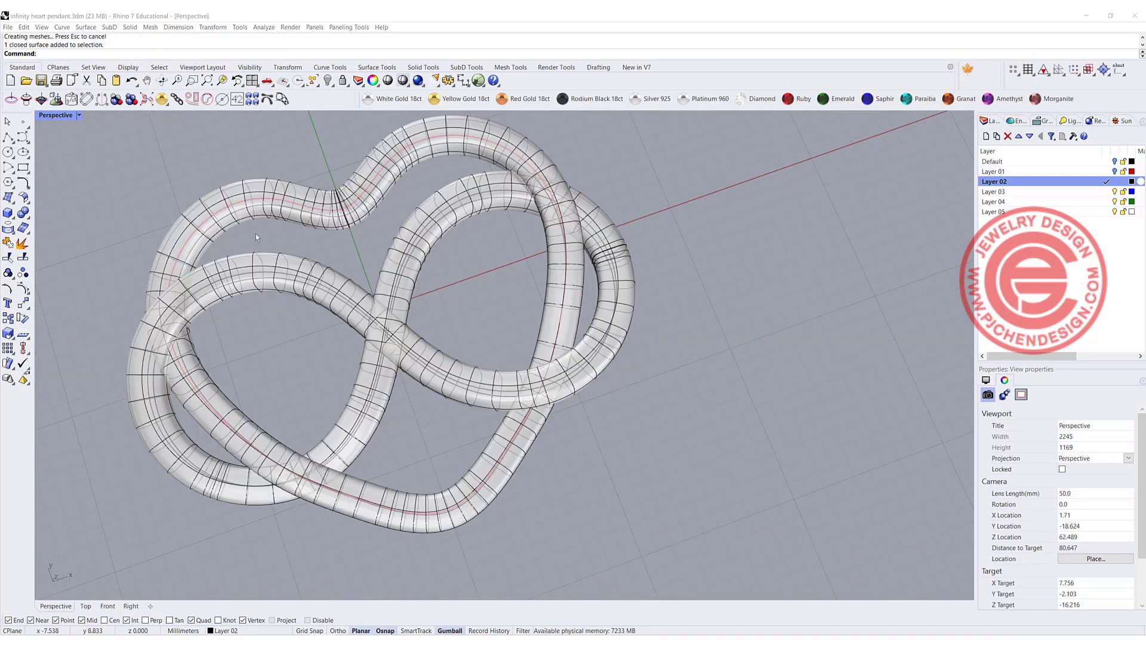
{"action": "scroll", "coordinate": [325, 279], "scroll_direction": "down", "scroll_amount": 5}
{"action": "right_click_drag", "start_coordinate": [383, 321], "coordinate": [55, 132]}
- Maximize the Top viewport and shift the pendant lower in view
{"action": "double_click", "coordinate": [54, 115]}
{"action": "left_click", "coordinate": [43, 116]}
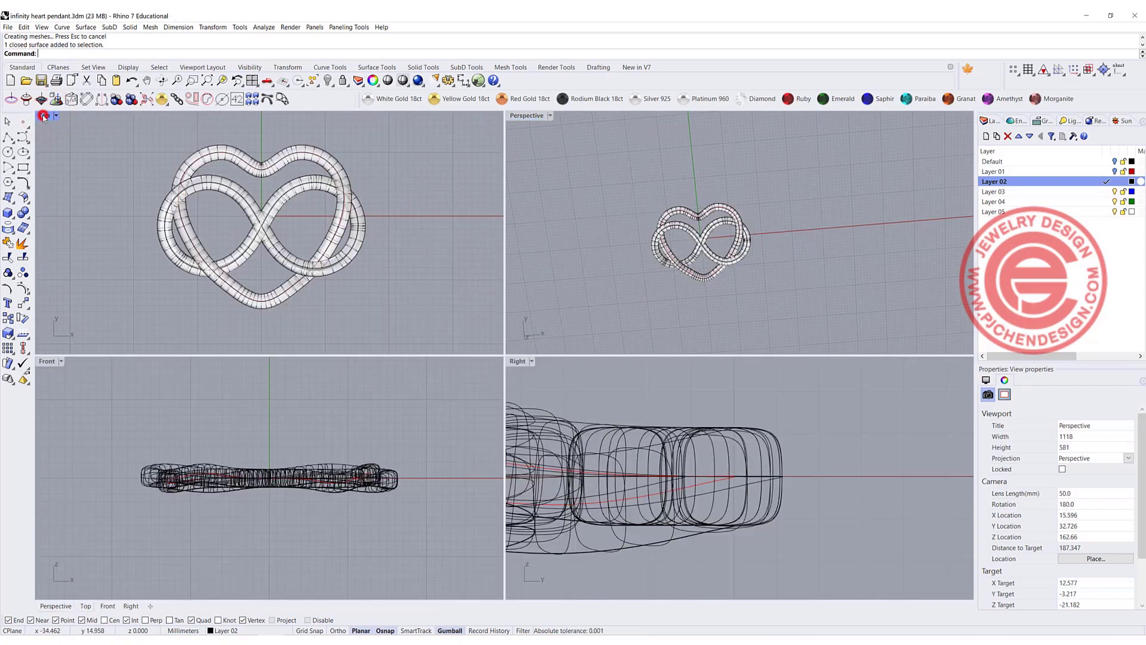
{"action": "double_click", "coordinate": [43, 116]}
{"action": "scroll", "coordinate": [481, 267], "scroll_direction": "down", "scroll_amount": 2}
{"action": "right_click_drag", "start_coordinate": [481, 267], "coordinate": [346, 339]}
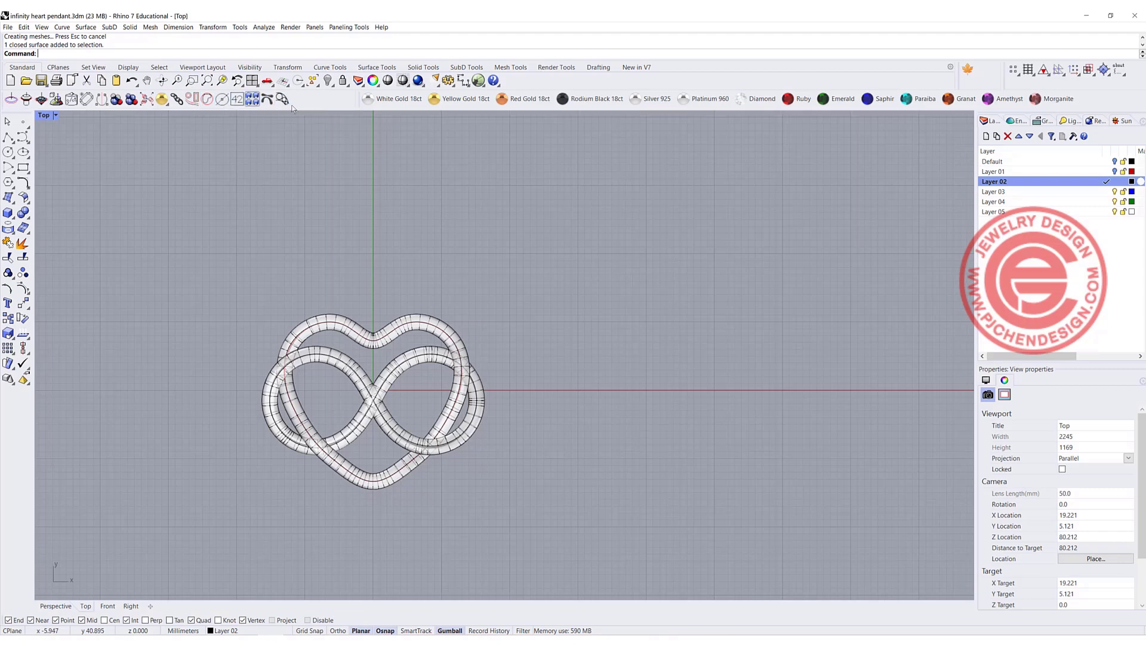
- Draw a four-point chain curve rising upward from the heart's top notch
{"action": "left_click", "coordinate": [22, 138]}
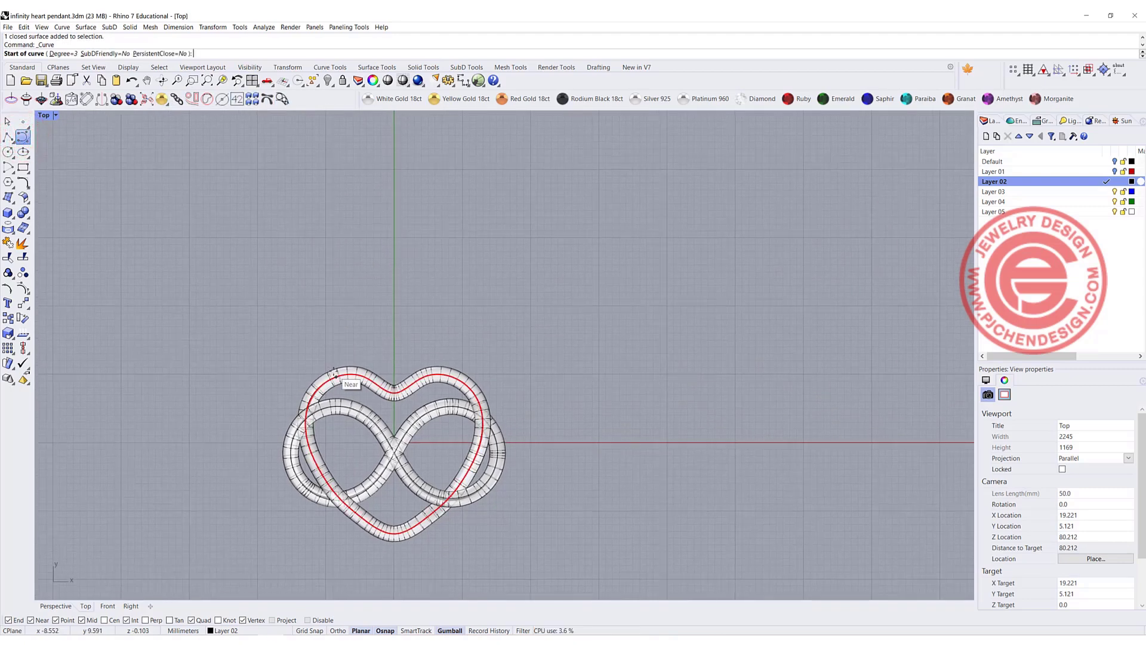
{"action": "left_click", "coordinate": [328, 378]}
{"action": "left_click", "coordinate": [285, 315]}
{"action": "left_click", "coordinate": [269, 246]}
{"action": "left_click", "coordinate": [267, 167]}
{"action": "right_click", "coordinate": [268, 149]}
{"action": "scroll", "coordinate": [193, 160], "scroll_direction": "up", "scroll_amount": 3}
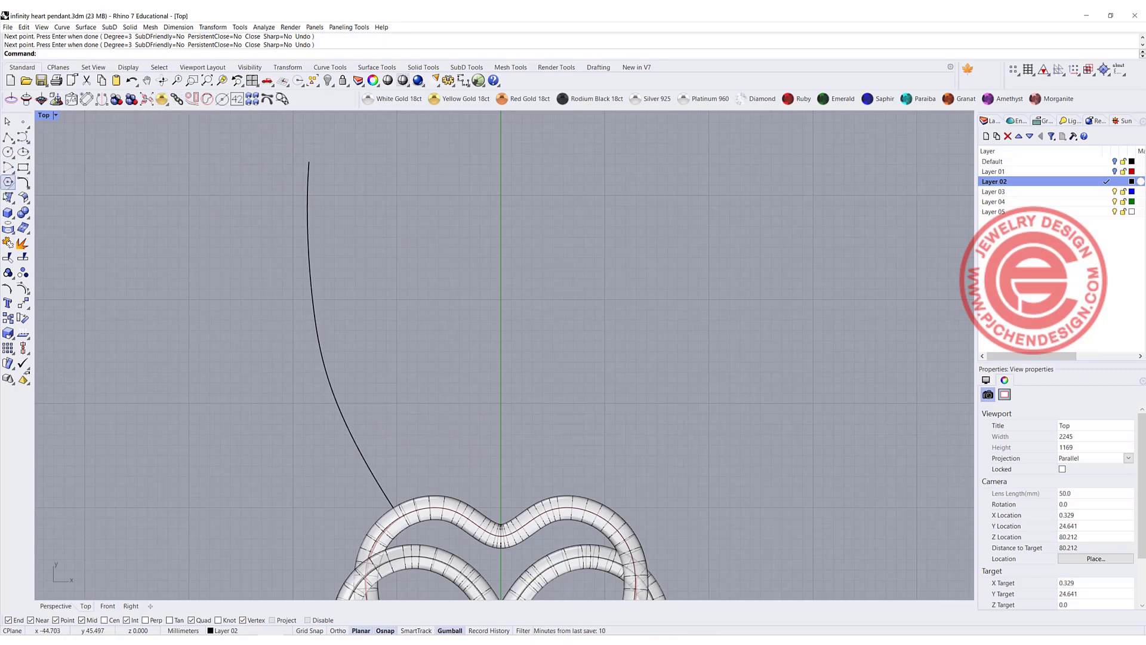
- Place a small torus ring centred on the chain curve's top end
{"action": "left_click", "coordinate": [7, 215]}
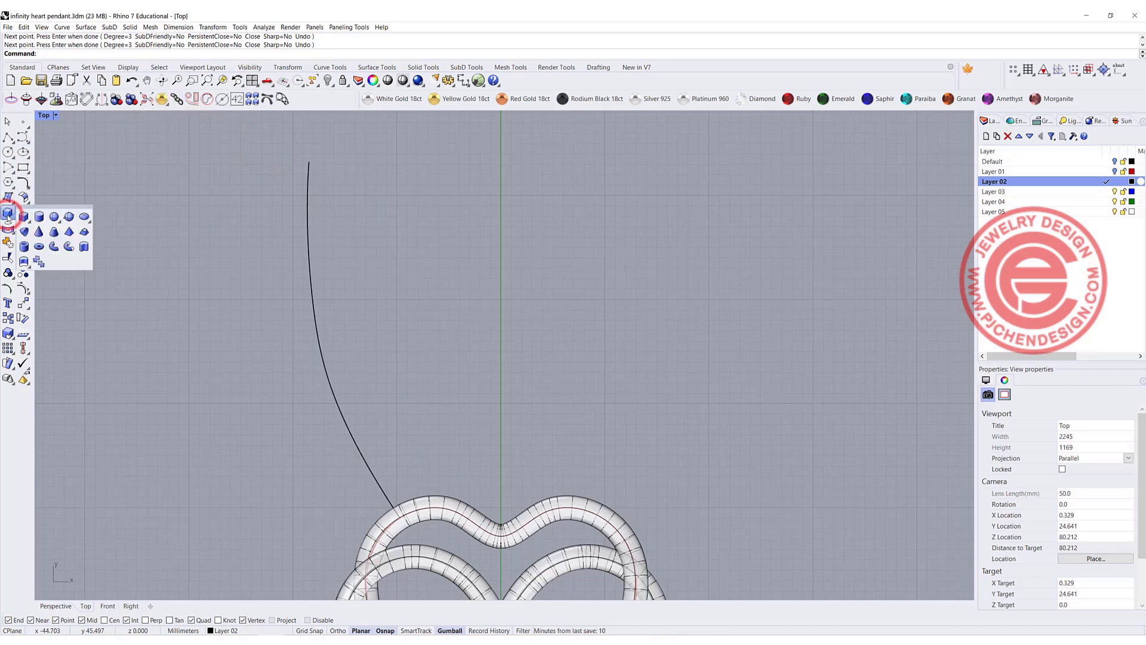
{"action": "left_click", "coordinate": [37, 246]}
{"action": "scroll", "coordinate": [274, 367], "scroll_direction": "down", "scroll_amount": 4}
{"action": "scroll", "coordinate": [287, 174], "scroll_direction": "up", "scroll_amount": 6}
{"action": "left_click", "coordinate": [275, 247]}
{"action": "left_click", "coordinate": [291, 253]}
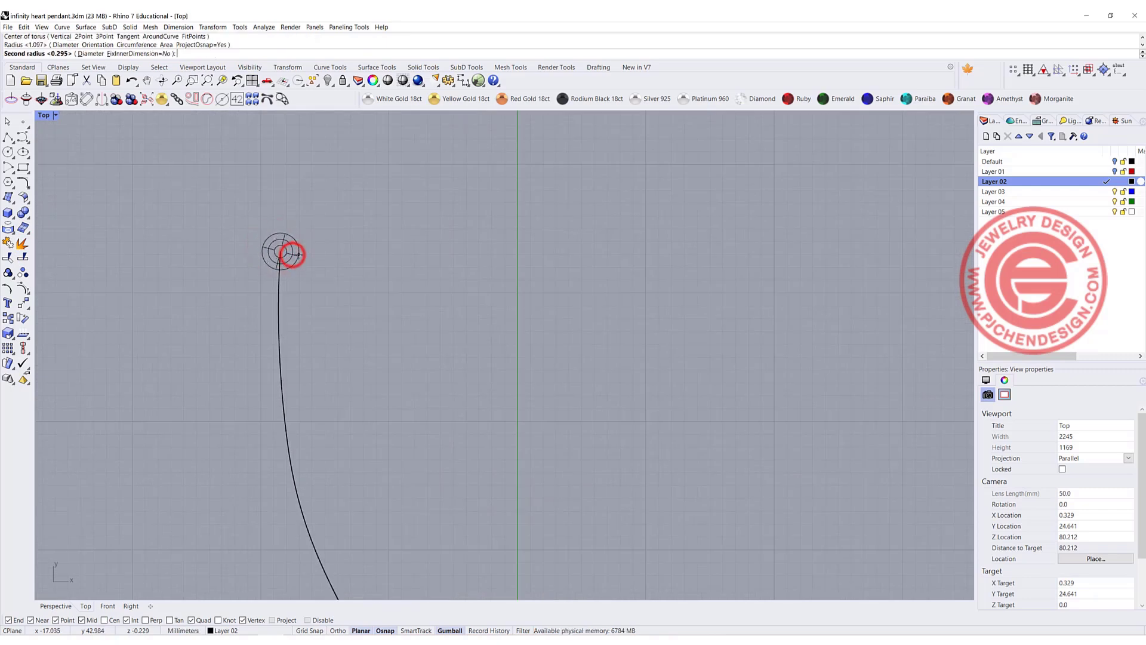
{"action": "left_click", "coordinate": [296, 253]}
{"action": "scroll", "coordinate": [295, 255], "scroll_direction": "down", "scroll_amount": 3}
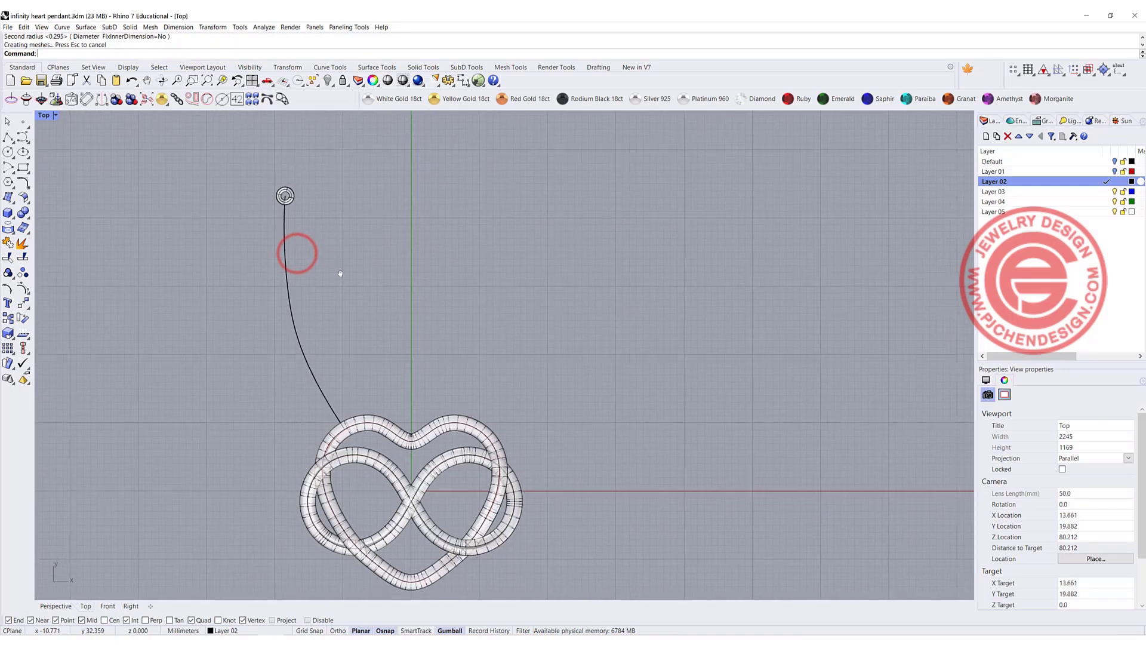
- Run the chain maker with the curve as path and the small ring as link
{"action": "left_click", "coordinate": [178, 100]}
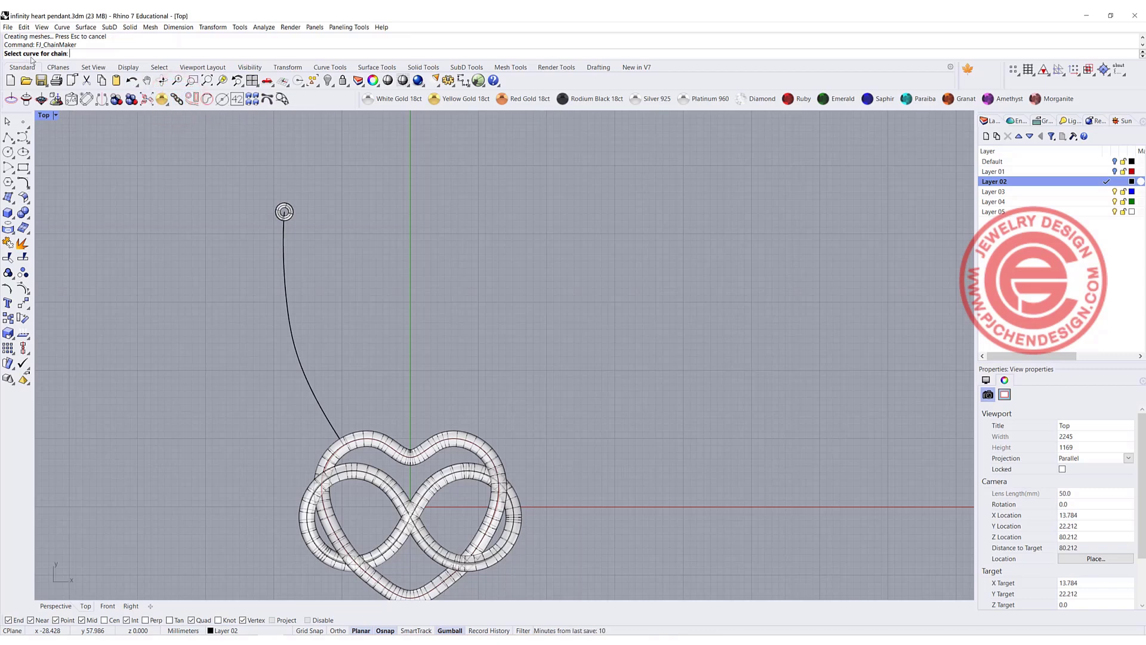
{"action": "left_click", "coordinate": [282, 237]}
{"action": "left_click", "coordinate": [288, 222]}
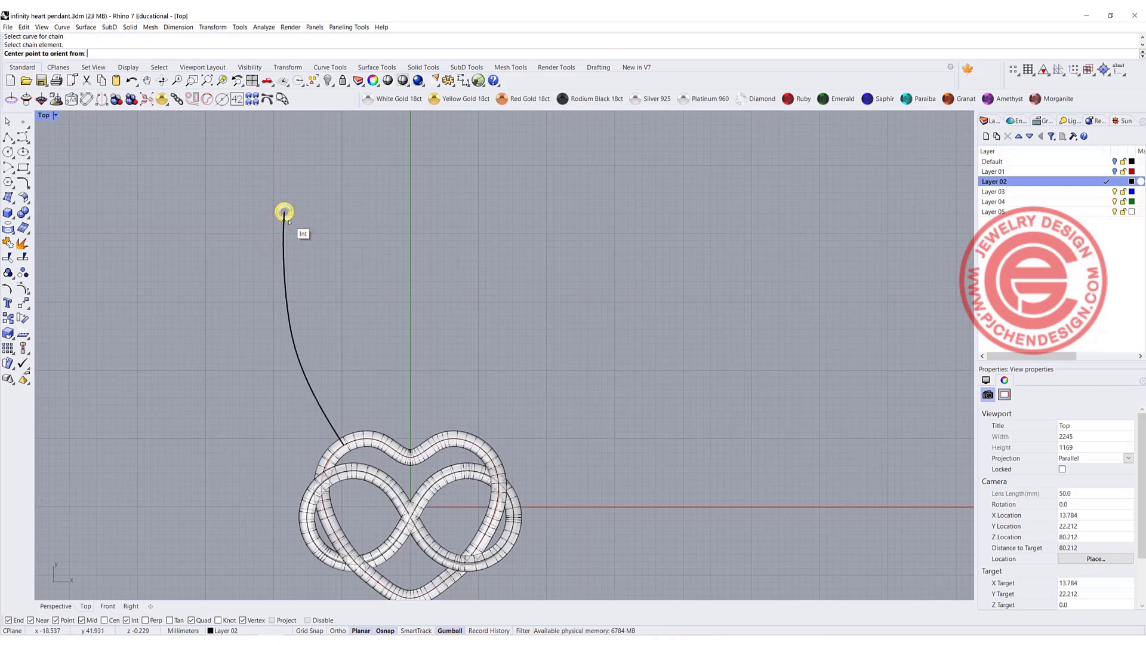
{"action": "scroll", "coordinate": [284, 213], "scroll_direction": "up", "scroll_amount": 3}
{"action": "left_click", "coordinate": [282, 211]}
{"action": "left_click", "coordinate": [289, 239]}
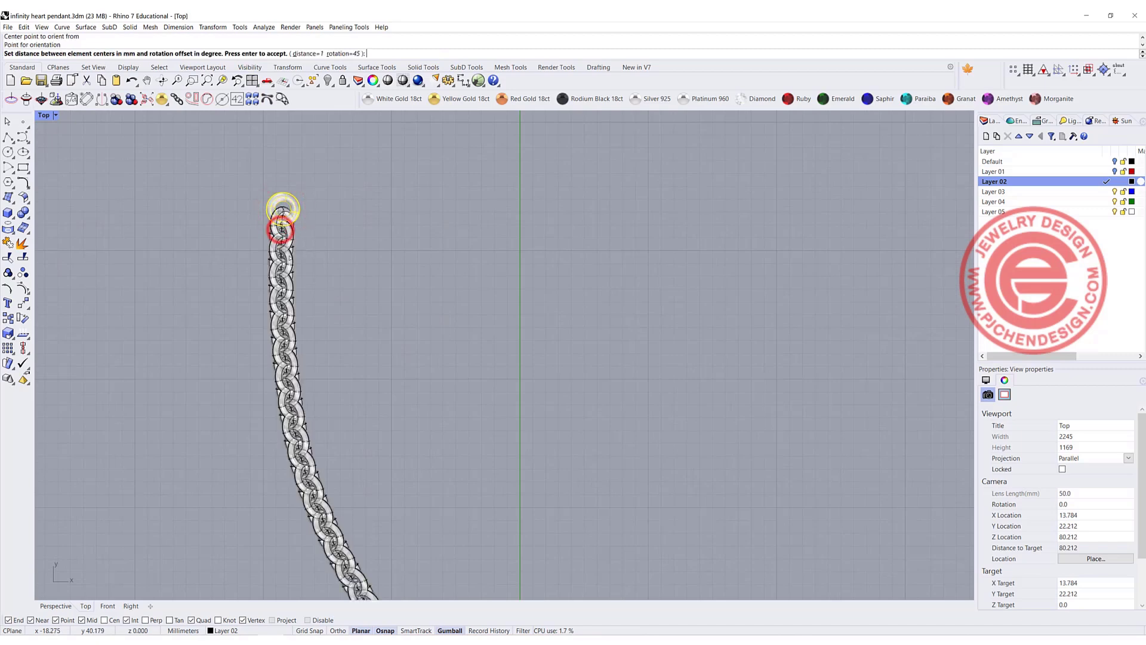
{"action": "scroll", "coordinate": [340, 239], "scroll_direction": "down", "scroll_amount": 3}
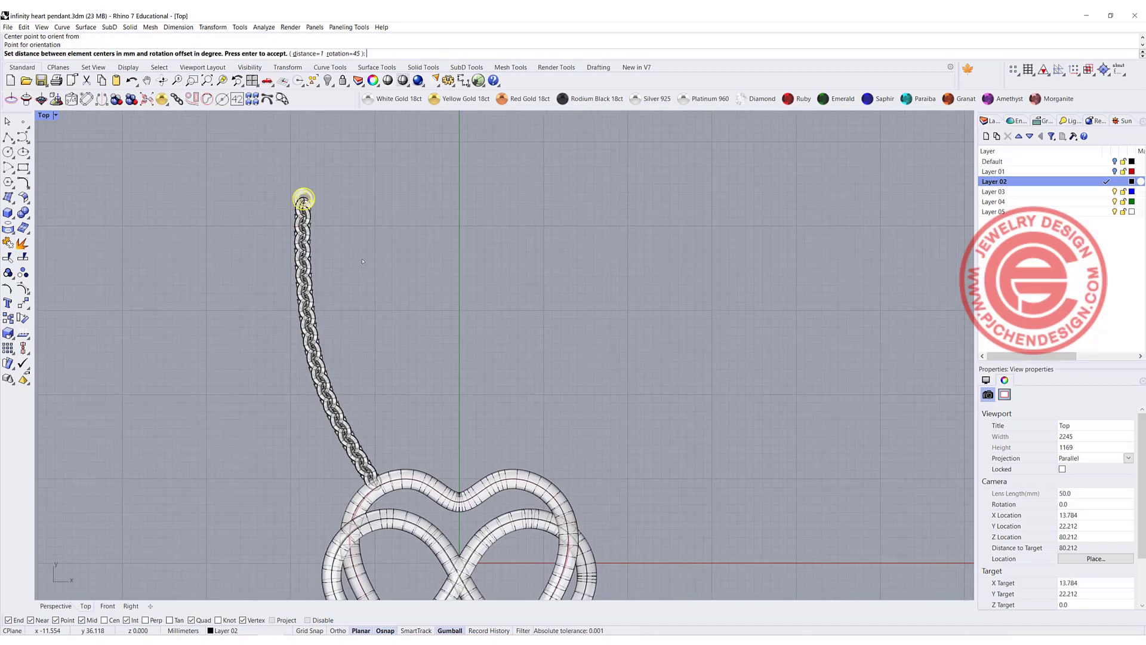
- Set the link spacing to 2, then change it to 1.5
{"action": "left_click", "coordinate": [306, 54]}
{"action": "type", "text": "2"}
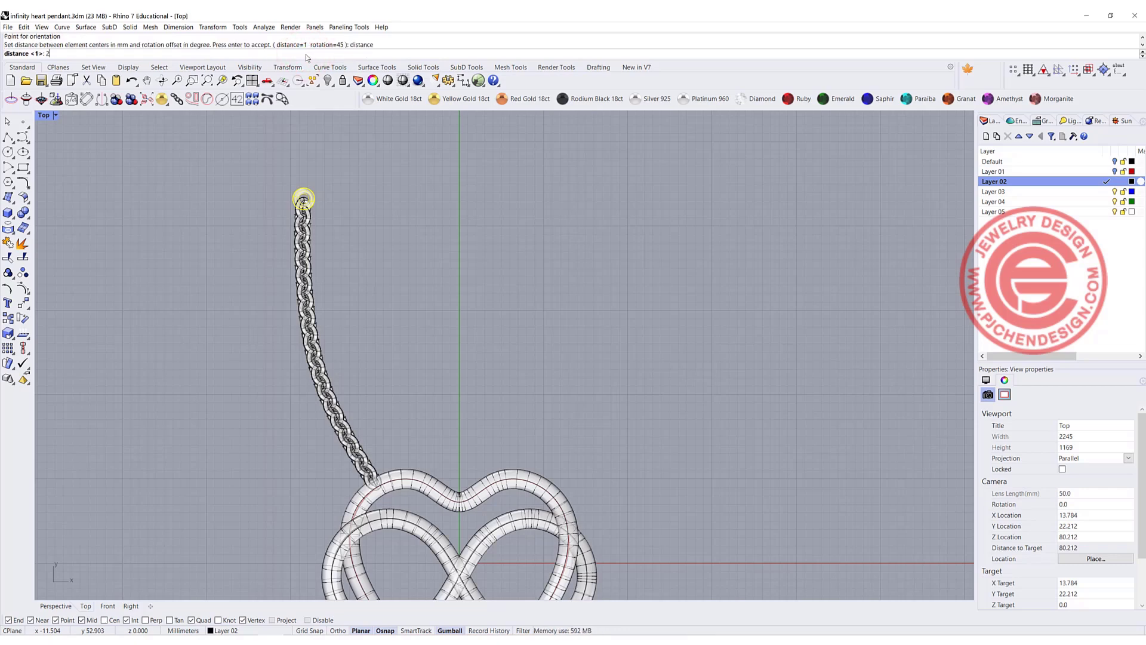
{"action": "key", "text": "Return"}
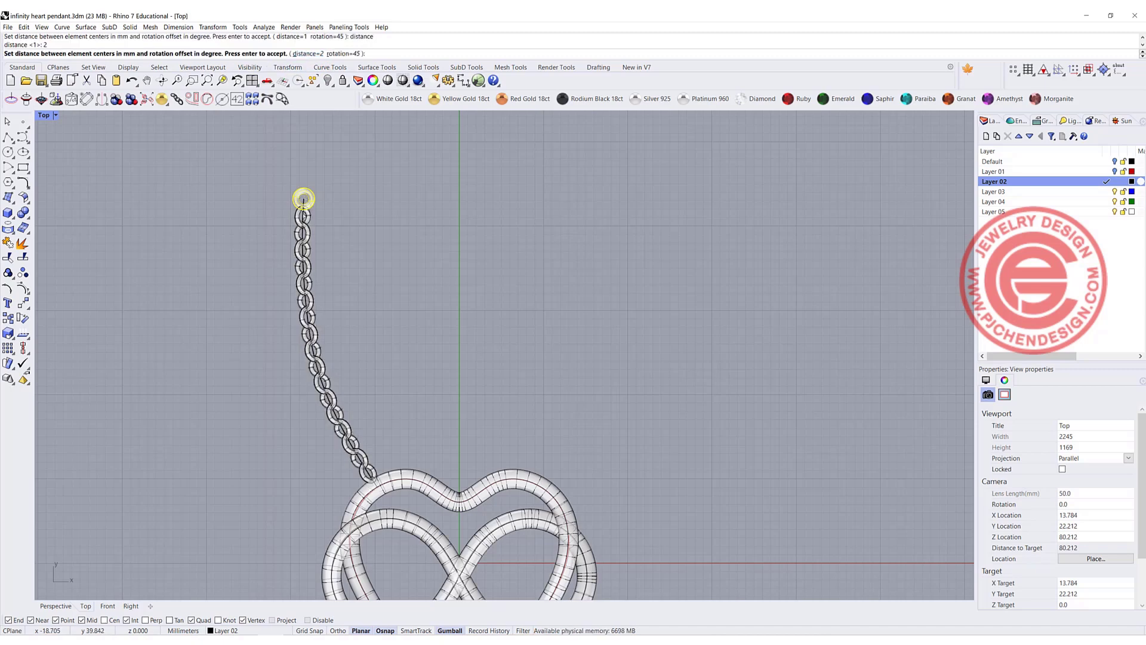
{"action": "left_click", "coordinate": [308, 54]}
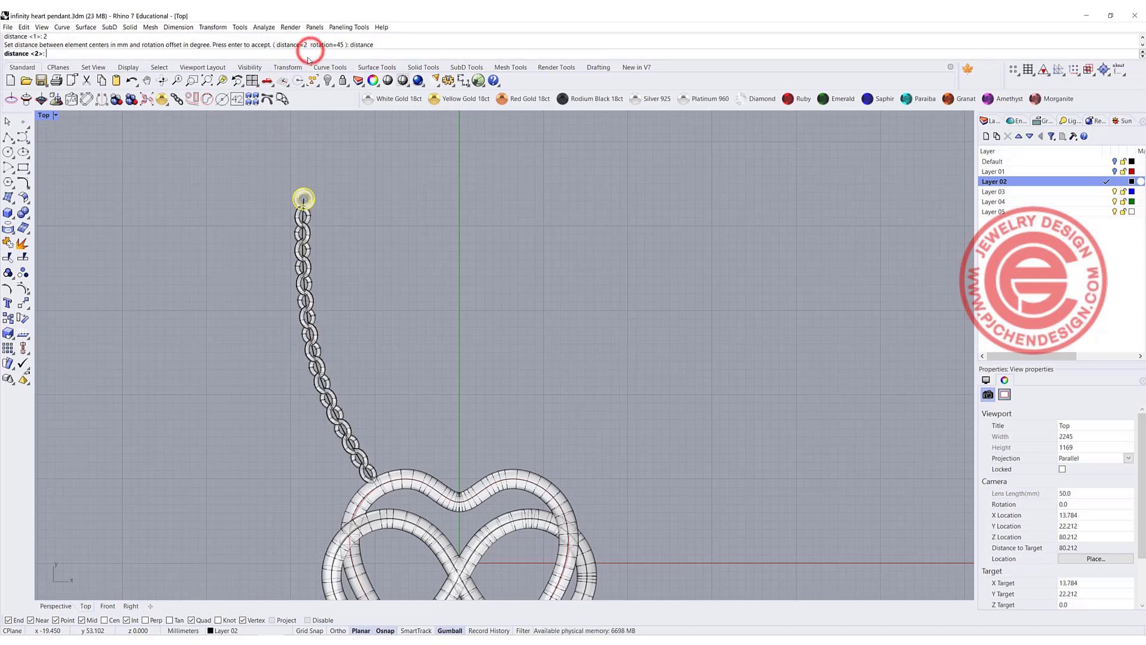
{"action": "type", "text": "1."}
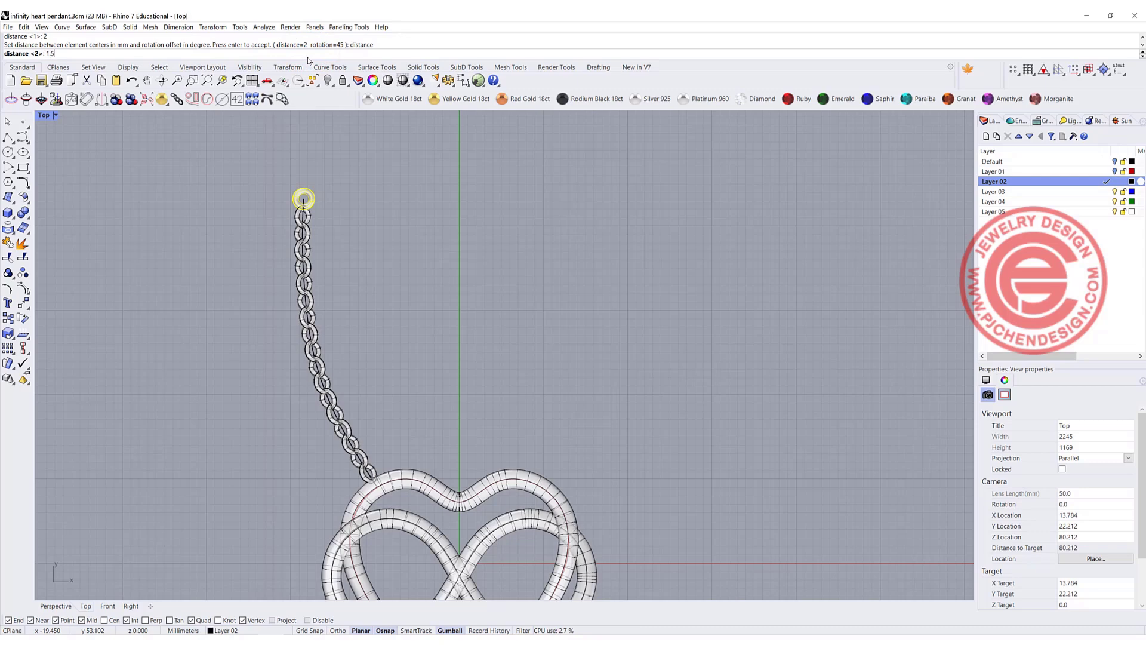
{"action": "type", "text": "5"}
{"action": "key", "text": "Return"}
- Change the link spacing to 1.2, then settle on 1.3
{"action": "scroll", "coordinate": [303, 201], "scroll_direction": "up", "scroll_amount": 8}
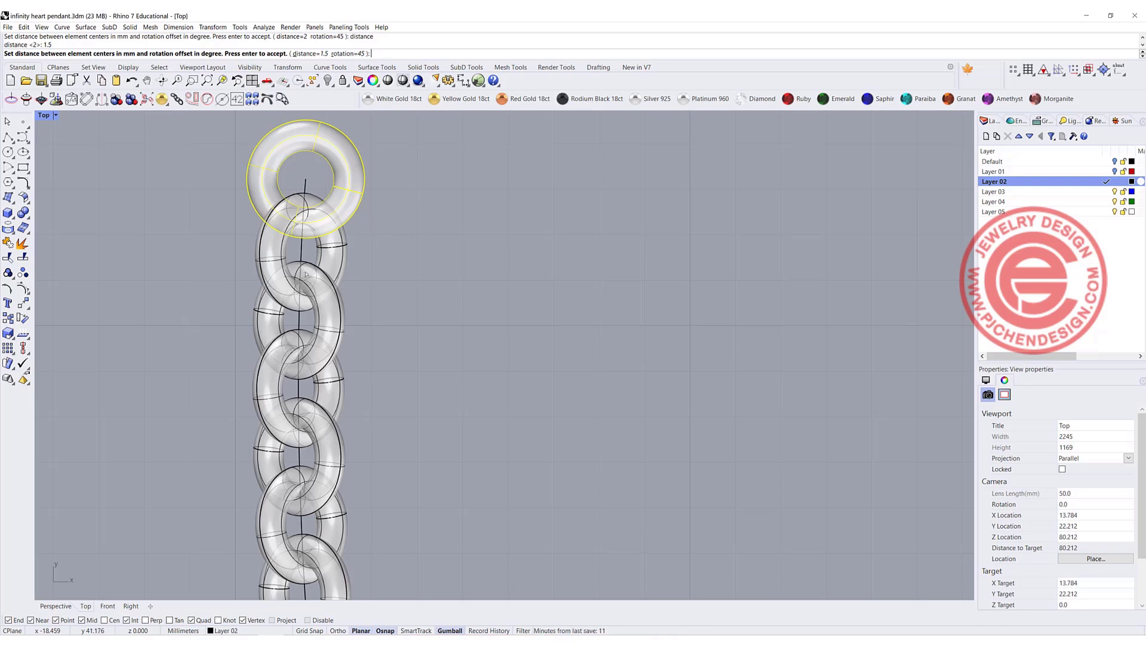
{"action": "left_click", "coordinate": [311, 54]}
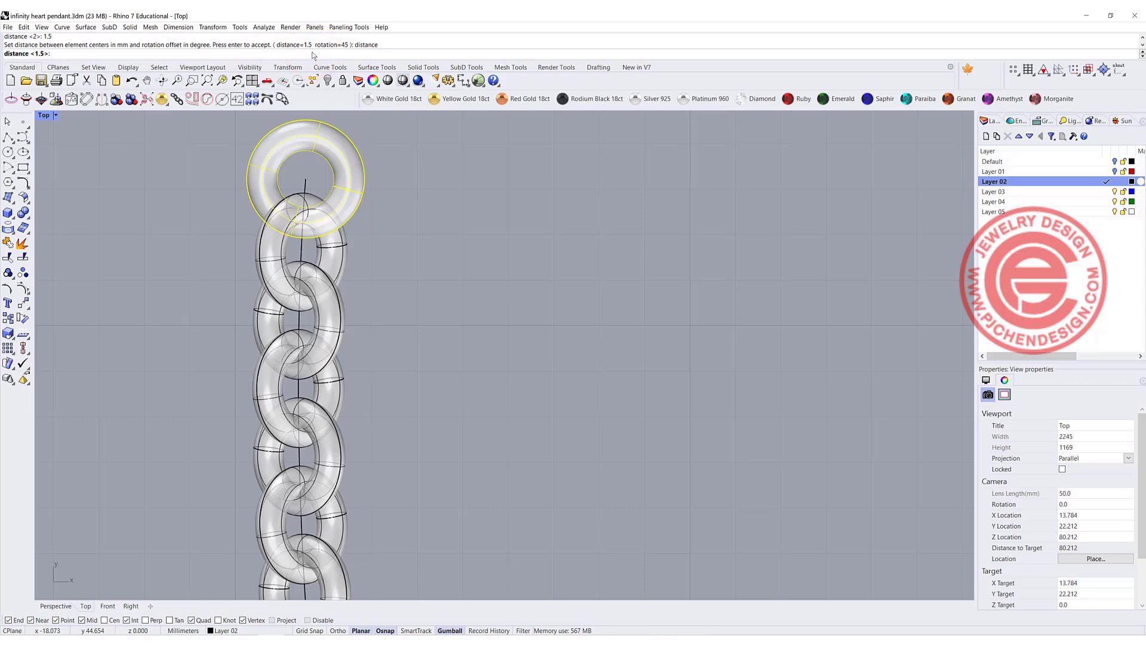
{"action": "type", "text": "1.2"}
{"action": "key", "text": "Return"}
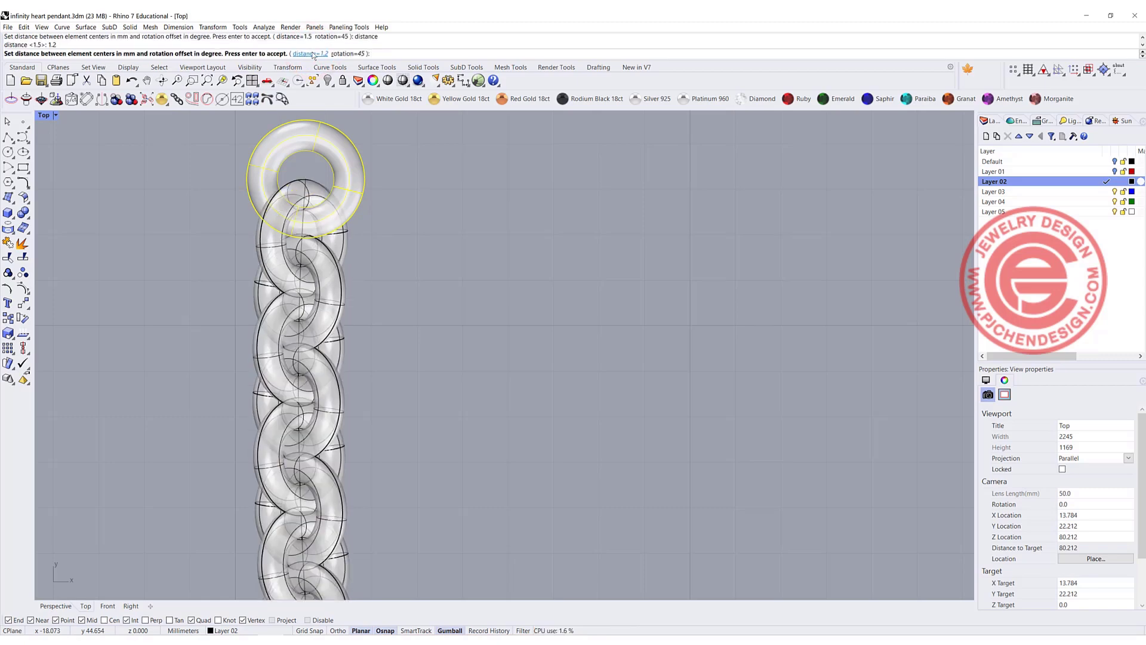
{"action": "type", "text": "1.3"}
{"action": "key", "text": "Return"}
{"action": "left_click", "coordinate": [311, 53]}
{"action": "type", "text": "1.3"}
{"action": "key", "text": "Return"}
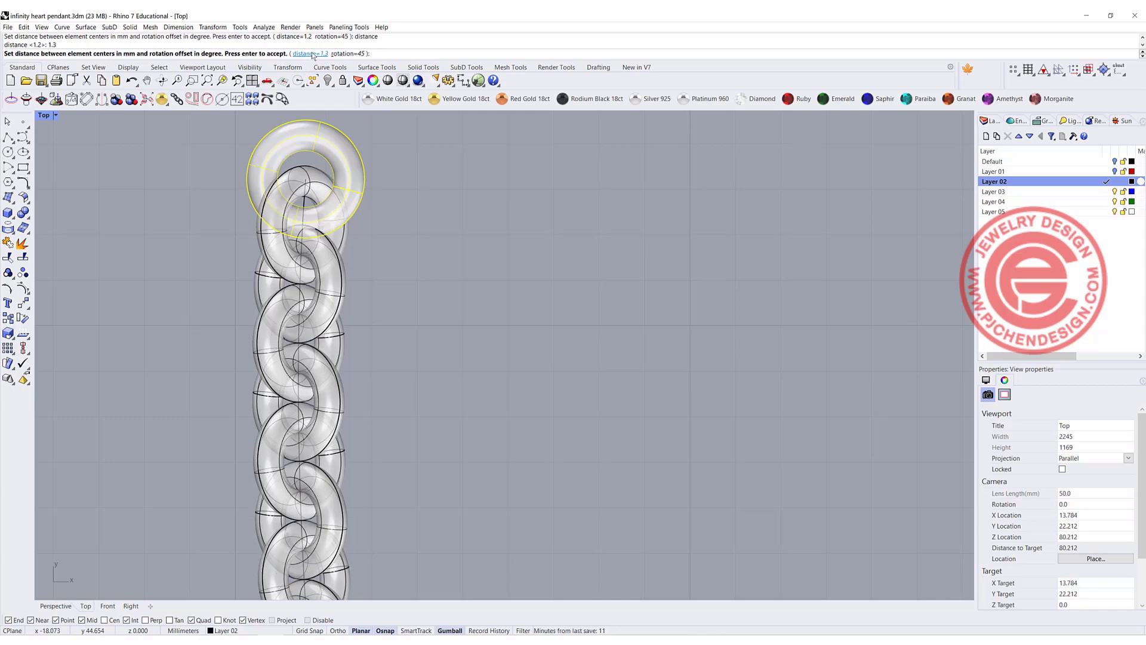
- Accept the 27-link chain and window-select the chain with its curve
{"action": "scroll", "coordinate": [298, 296], "scroll_direction": "down", "scroll_amount": 12}
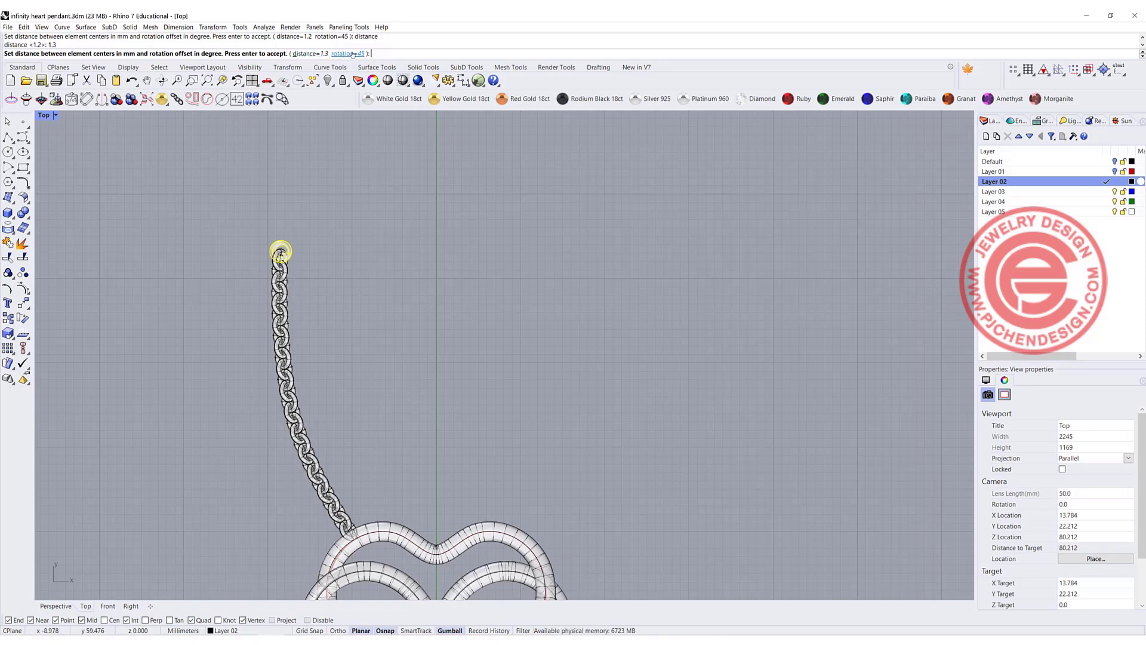
{"action": "scroll", "coordinate": [322, 273], "scroll_direction": "down", "scroll_amount": 2}
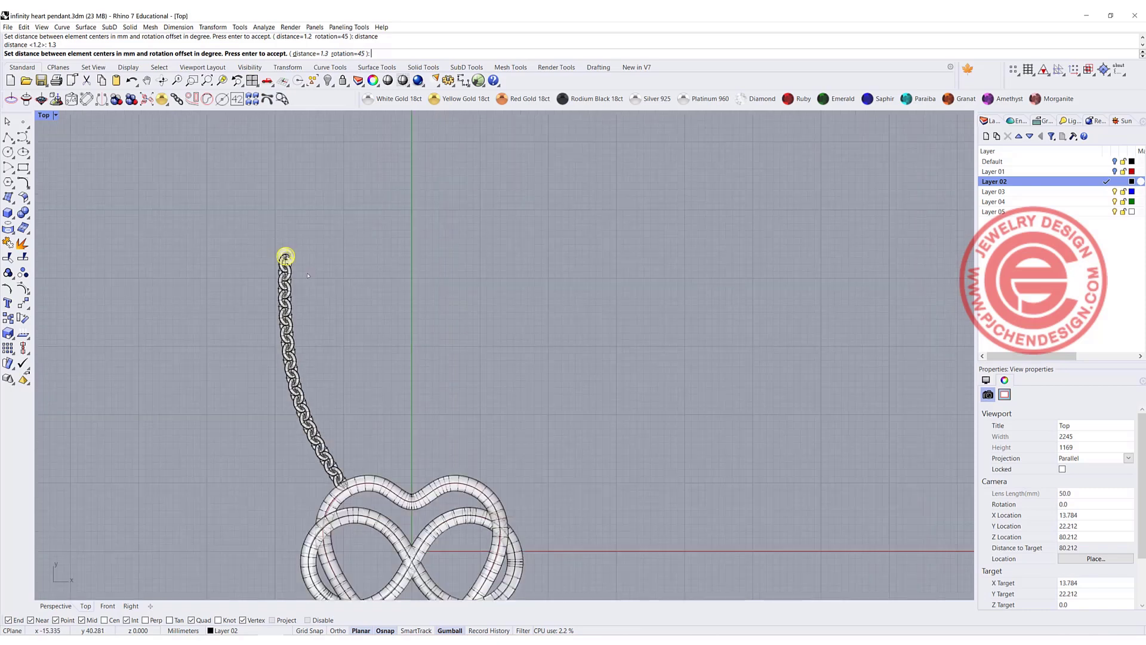
{"action": "key", "text": "Return"}
{"action": "left_click_drag", "start_coordinate": [230, 207], "coordinate": [397, 486]}
- Mirror the chain across a vertical line through the origin onto the heart's other side
{"action": "left_click", "coordinate": [24, 306]}
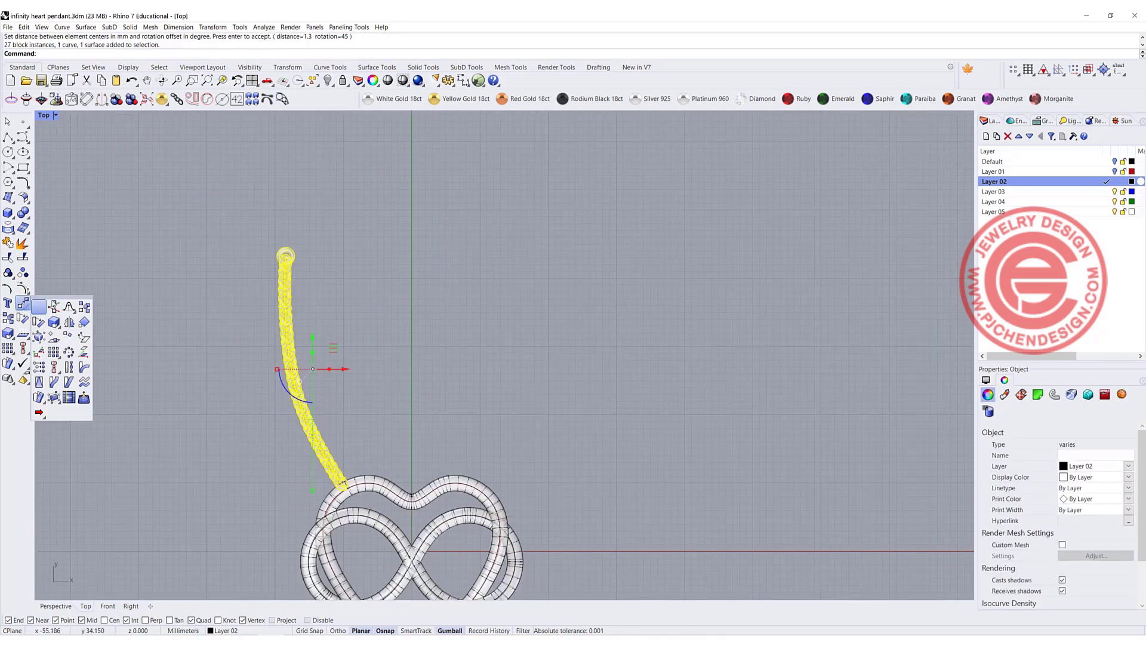
{"action": "left_click", "coordinate": [69, 321]}
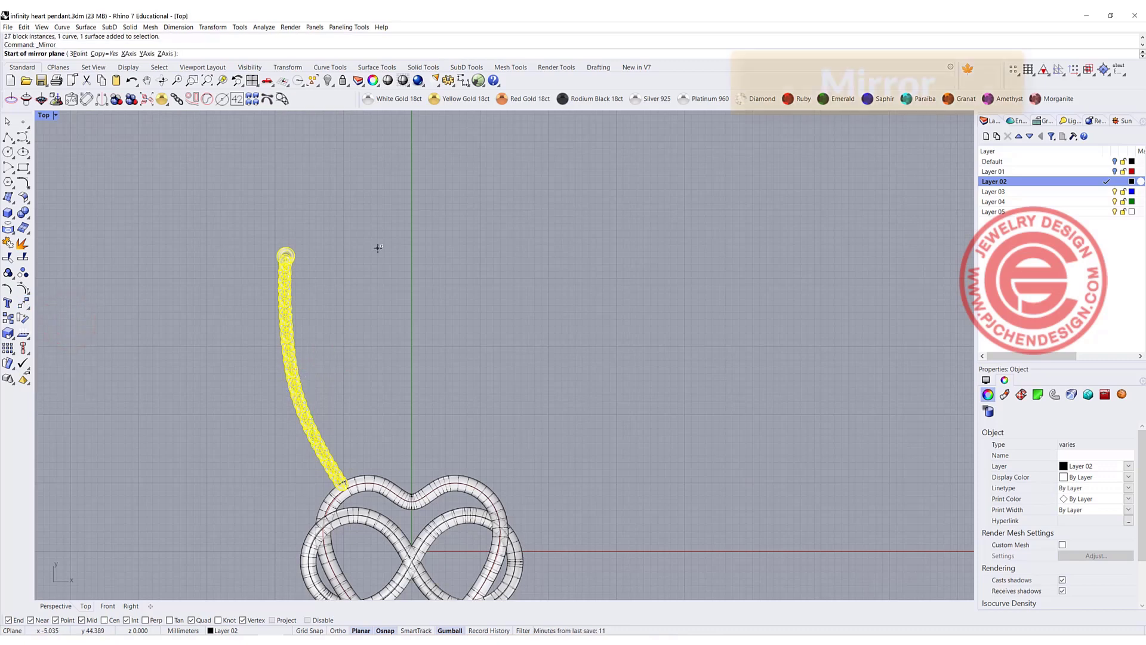
{"action": "type", "text": "0"}
{"action": "key", "text": "Return"}
{"action": "key", "text": "F8"}
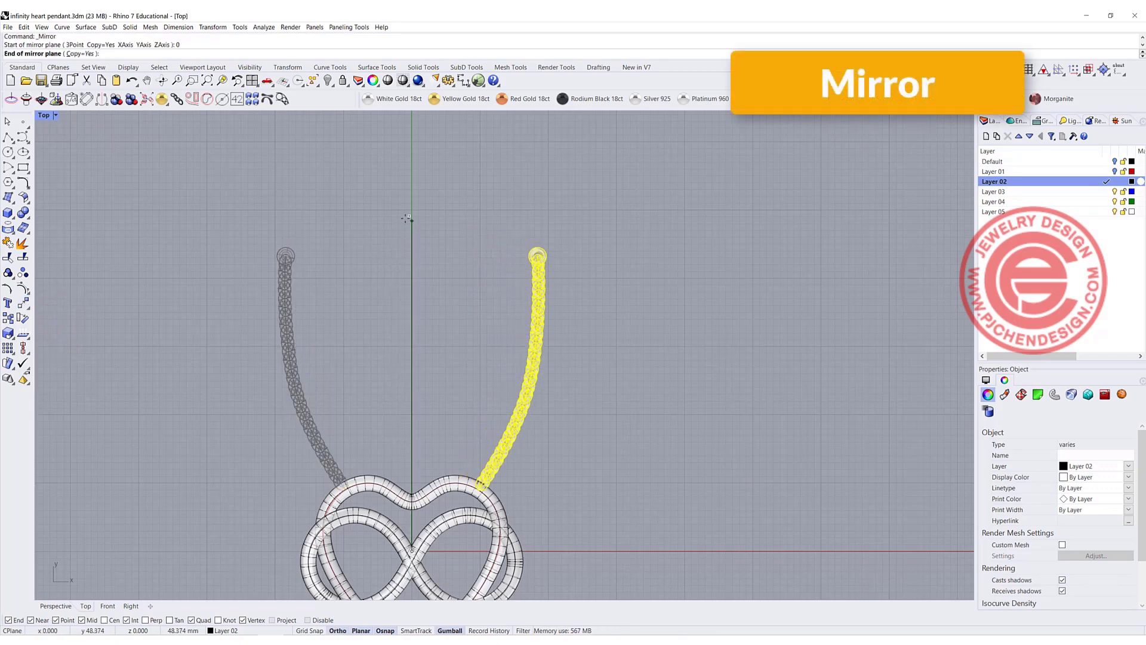
{"action": "left_click", "coordinate": [403, 204]}
{"action": "left_click", "coordinate": [711, 356]}
{"action": "scroll", "coordinate": [568, 356], "scroll_direction": "down", "scroll_amount": 2}
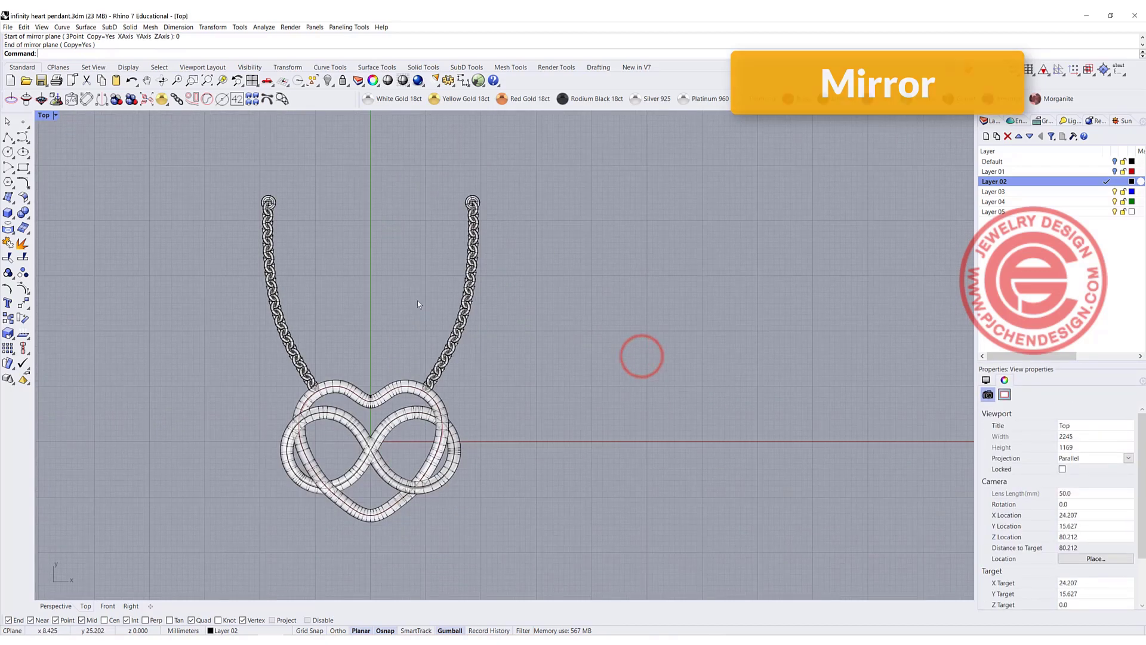
- Switch the Top view to Rendered display and select the infinity loop
{"action": "left_click", "coordinate": [55, 115]}
{"action": "left_click", "coordinate": [52, 176]}
{"action": "scroll", "coordinate": [433, 246], "scroll_direction": "down", "scroll_amount": 3}
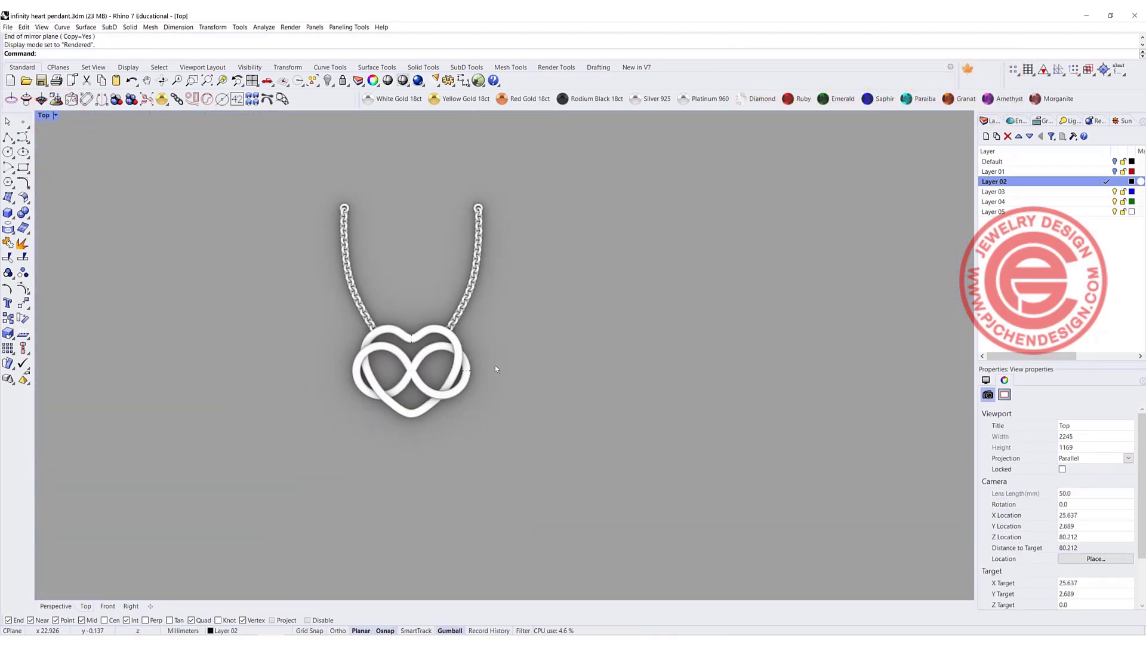
{"action": "left_click", "coordinate": [467, 365]}
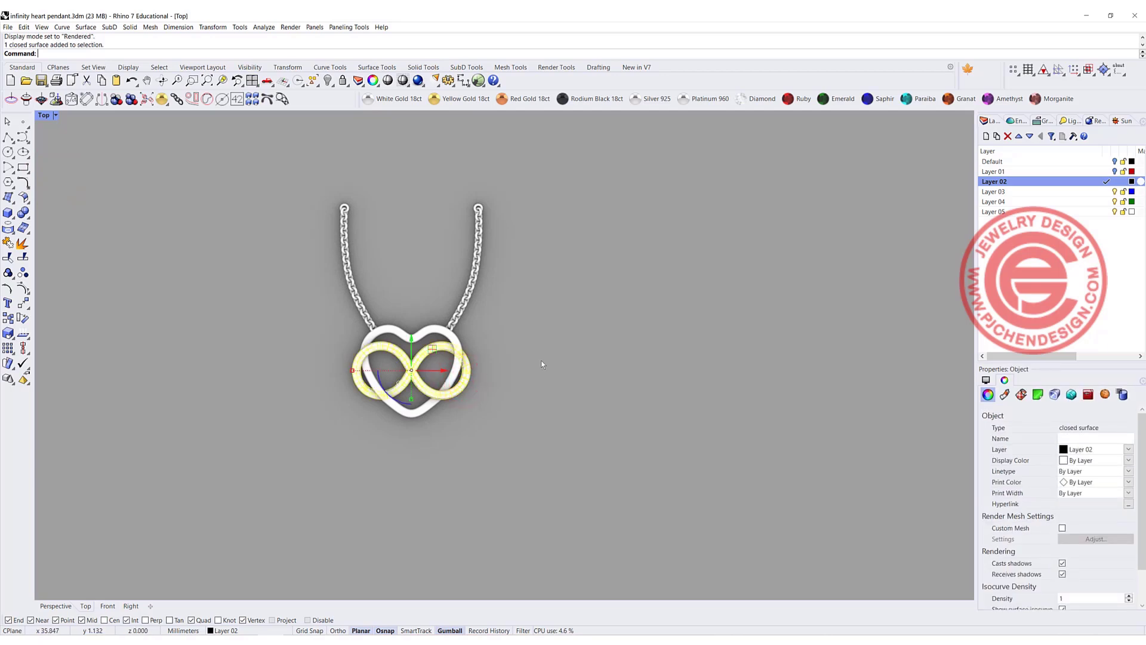
{"action": "scroll", "coordinate": [490, 323], "scroll_direction": "up", "scroll_amount": 3}
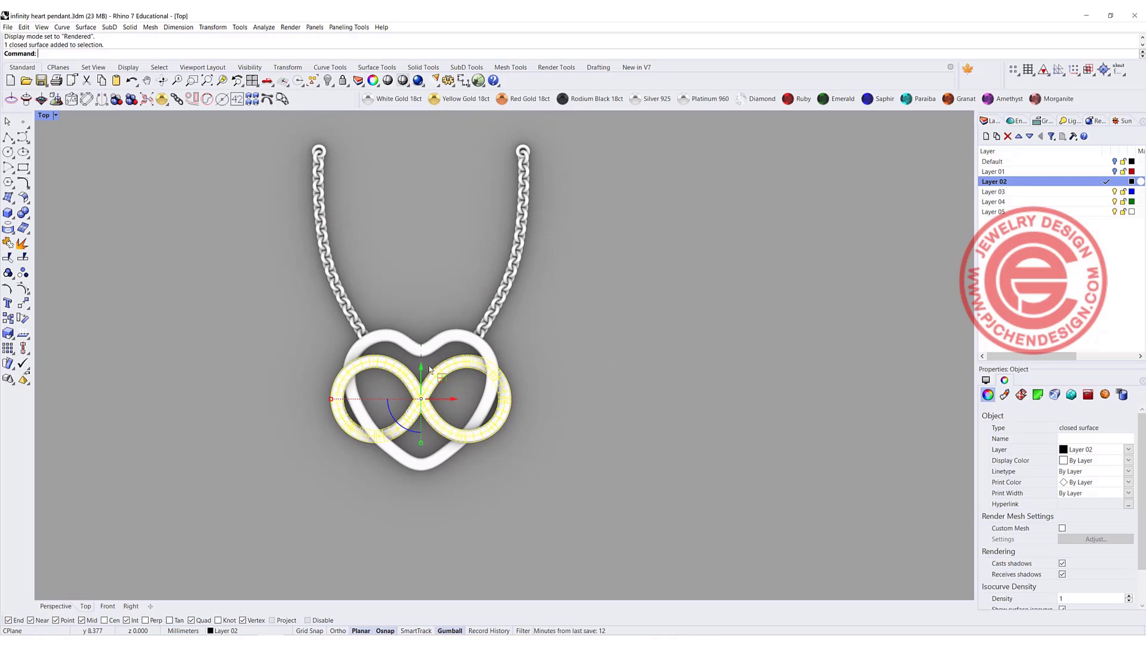
- Assign the infinity loop a new Metal material with Gold (Yellow) colour, then deselect it
{"action": "left_click", "coordinate": [1005, 395]}
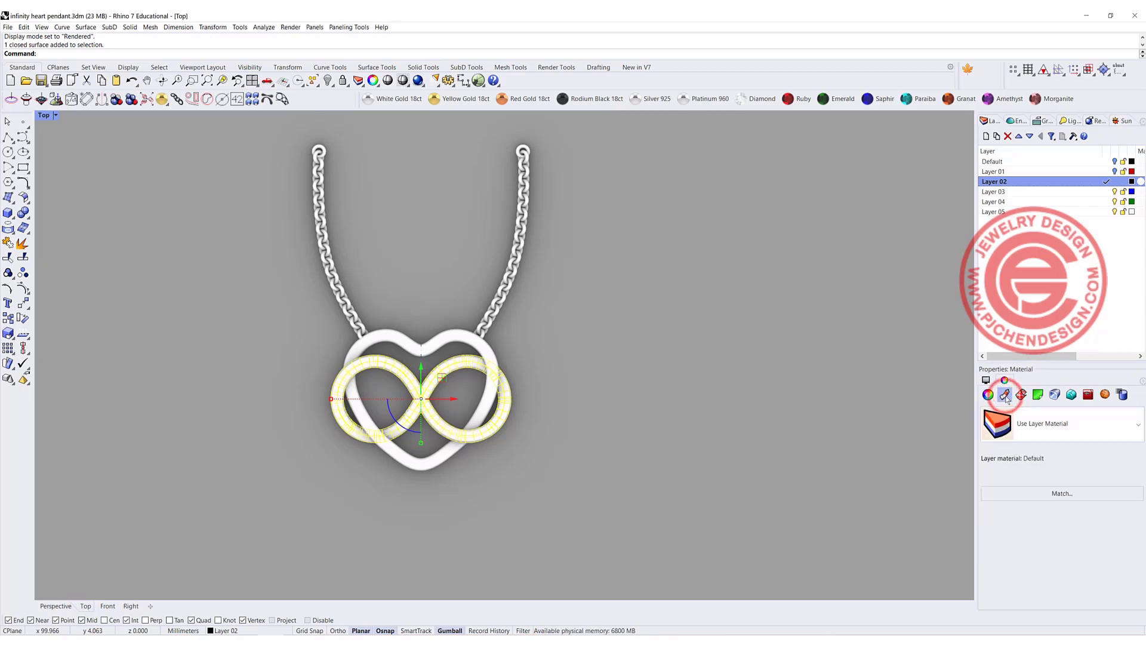
{"action": "left_click", "coordinate": [1020, 425]}
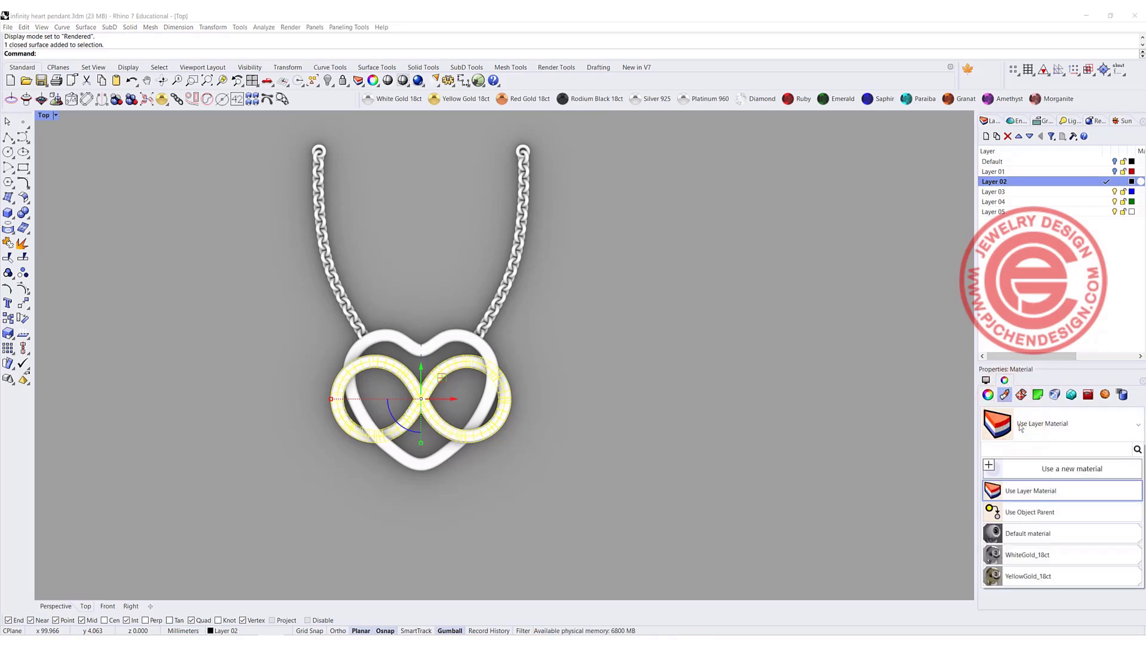
{"action": "left_click", "coordinate": [1041, 475]}
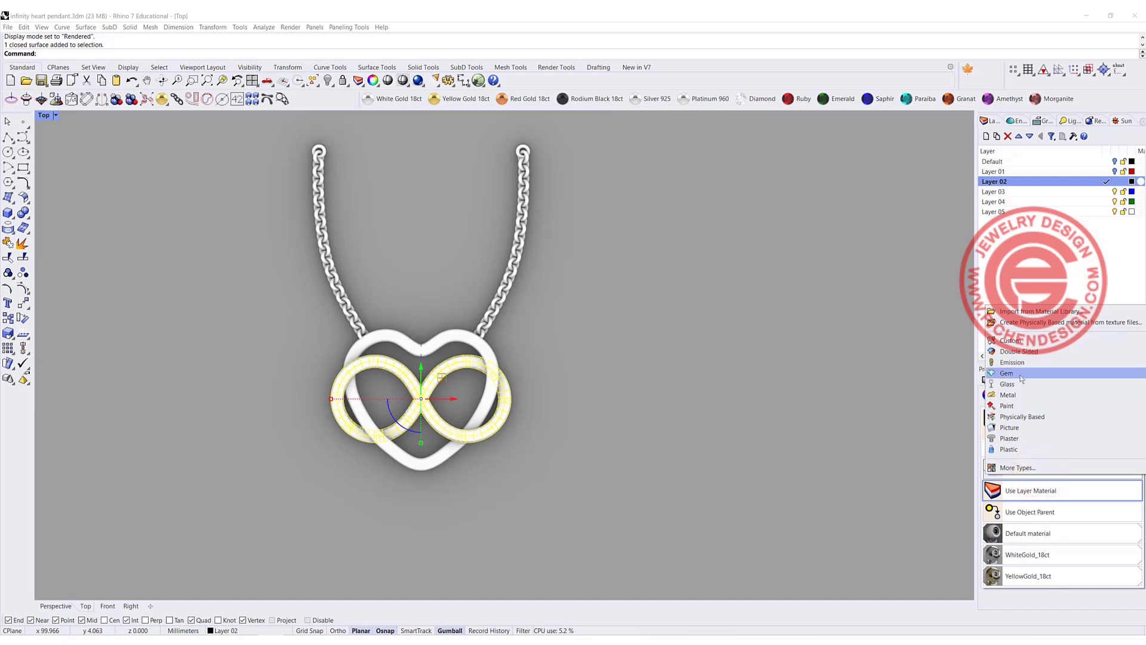
{"action": "left_click", "coordinate": [1018, 394]}
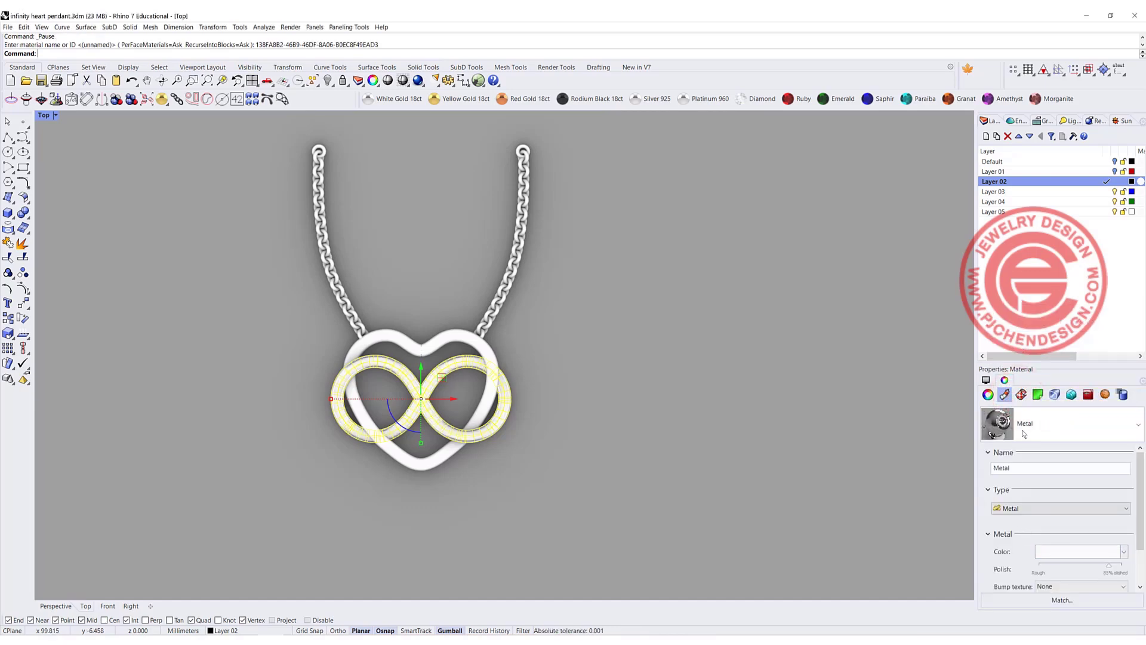
{"action": "left_click", "coordinate": [1062, 551]}
{"action": "left_click", "coordinate": [210, 255]}
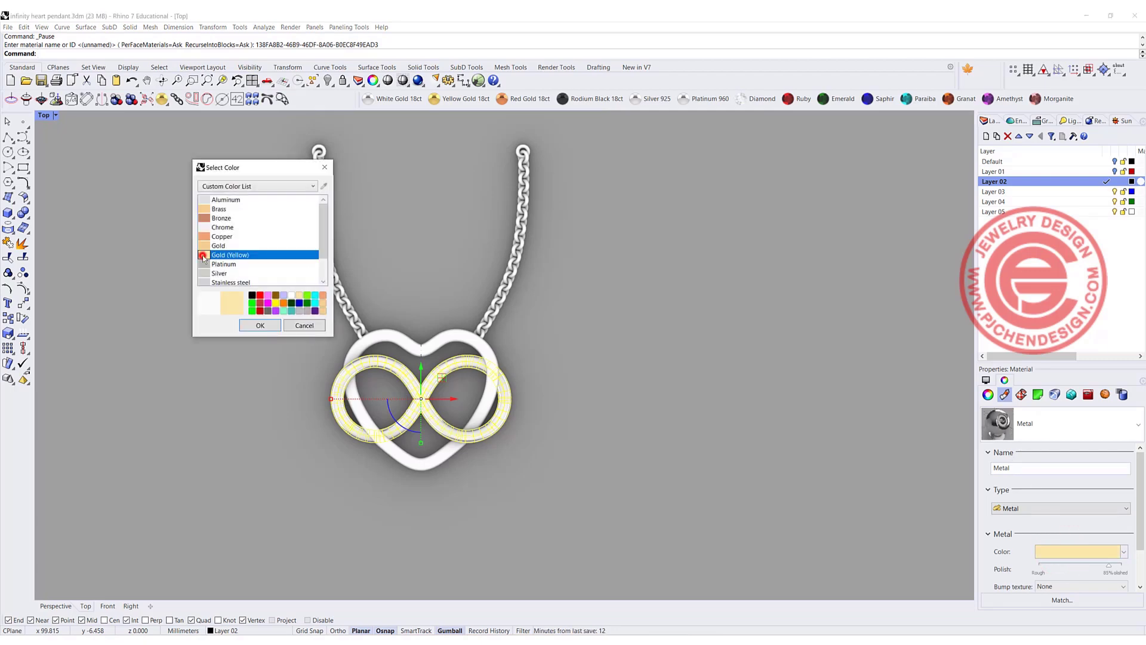
{"action": "left_click", "coordinate": [258, 325]}
{"action": "left_click", "coordinate": [638, 409]}
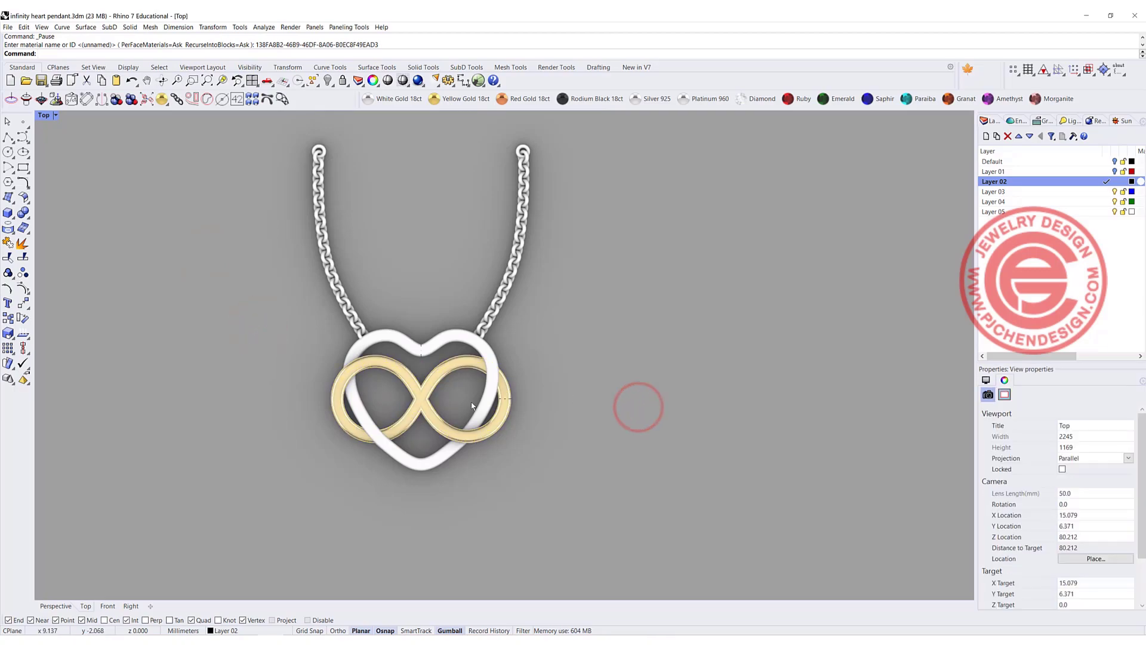